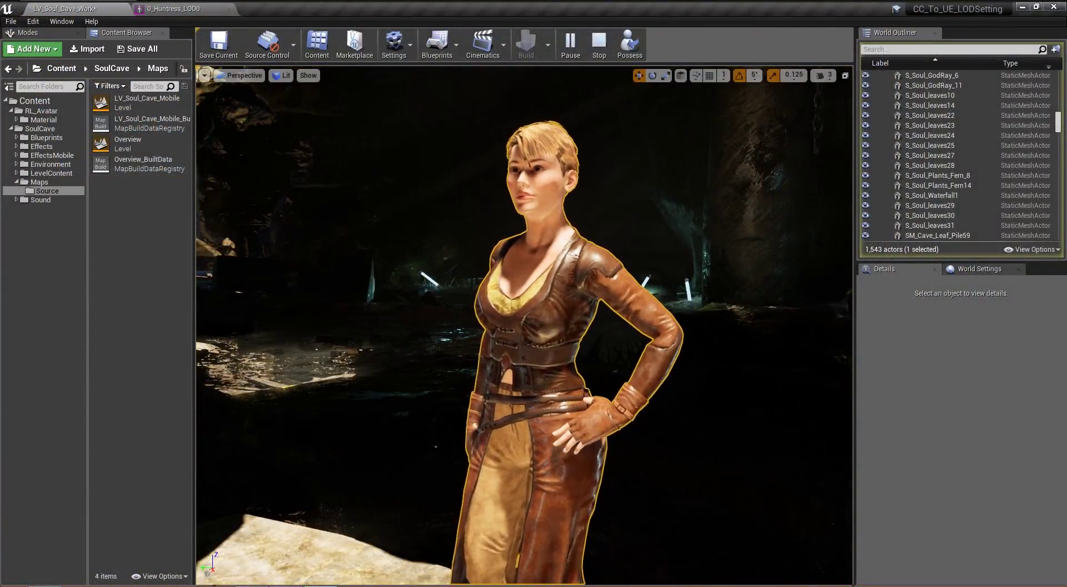
{"action": "key", "text": "s"}
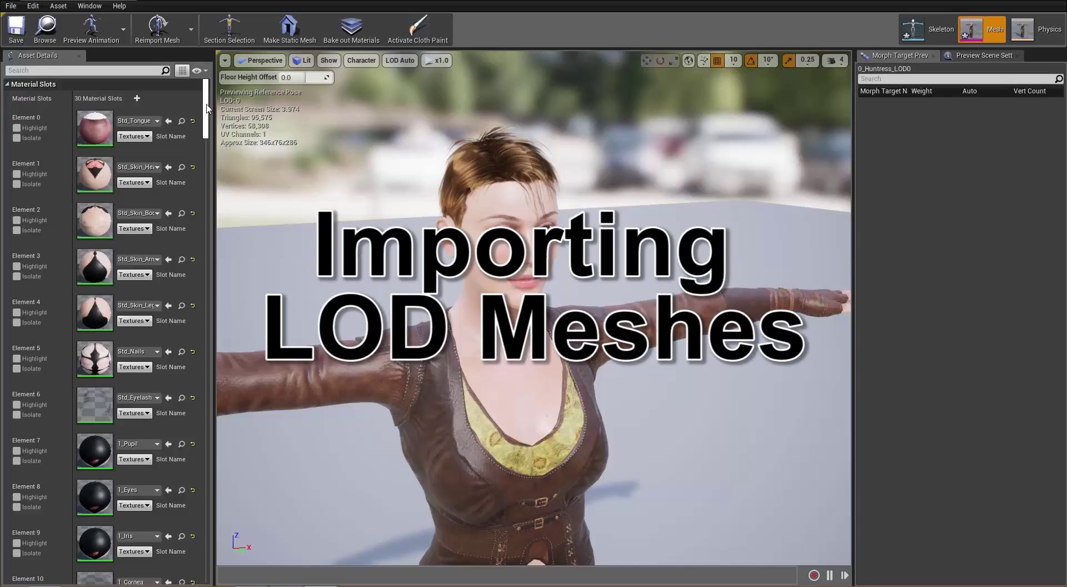
{"action": "mouse_move", "coordinate": [206, 105]}
{"action": "left_mouse_down"}
{"action": "mouse_move", "coordinate": [205, 115]}
{"action": "mouse_move", "coordinate": [204, 91]}
{"action": "left_mouse_up"}
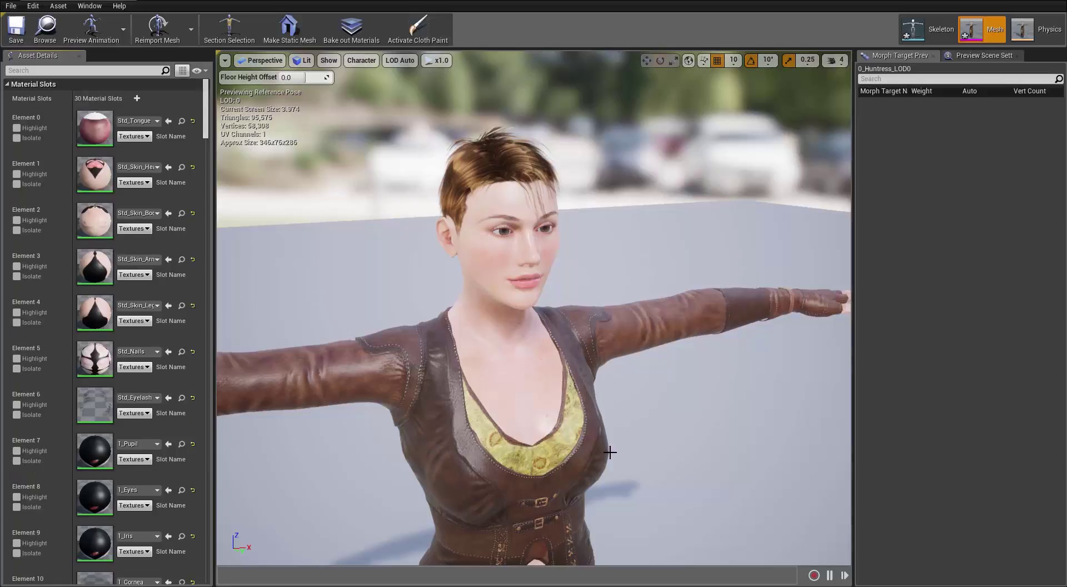
- Turn off automatic floor alignment to the mesh and set the floor height offset to 0.25
{"action": "middle_click_drag", "start_coordinate": [623, 460], "coordinate": [623, 545]}
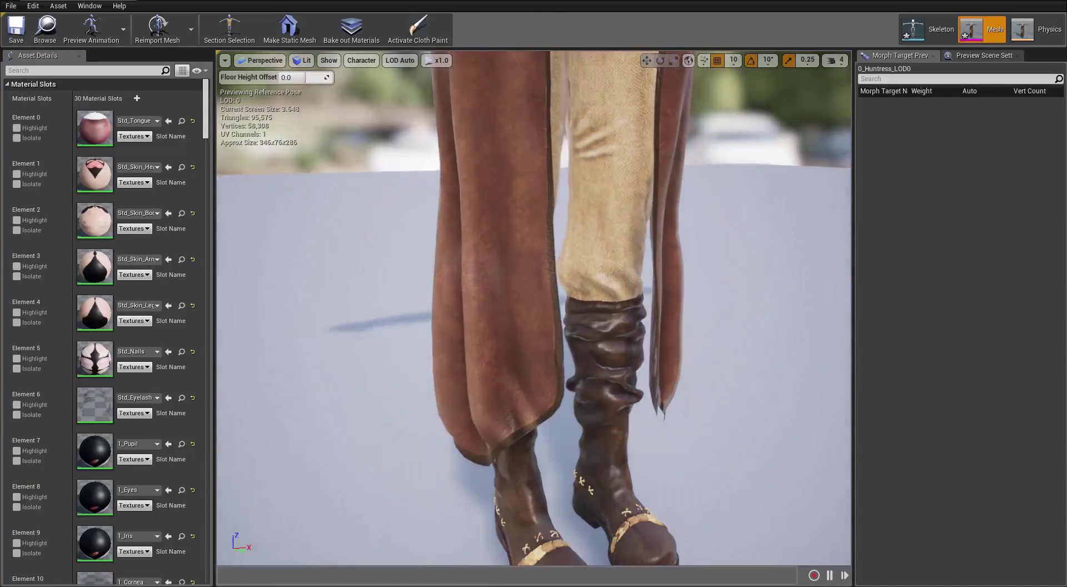
{"action": "middle_click_drag", "start_coordinate": [623, 500], "coordinate": [622, 560]}
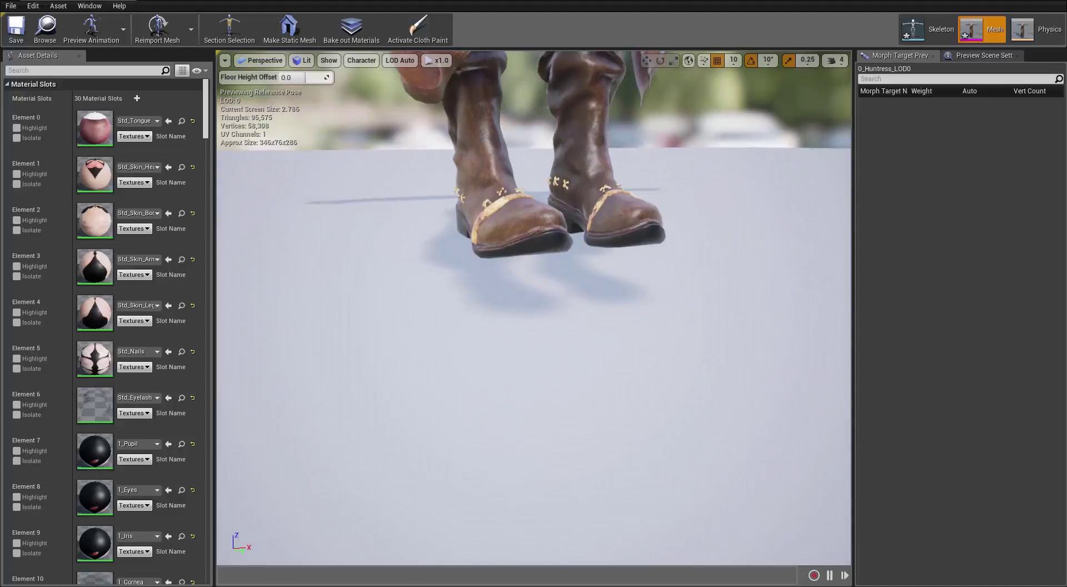
{"action": "middle_click_drag", "start_coordinate": [623, 460], "coordinate": [623, 494]}
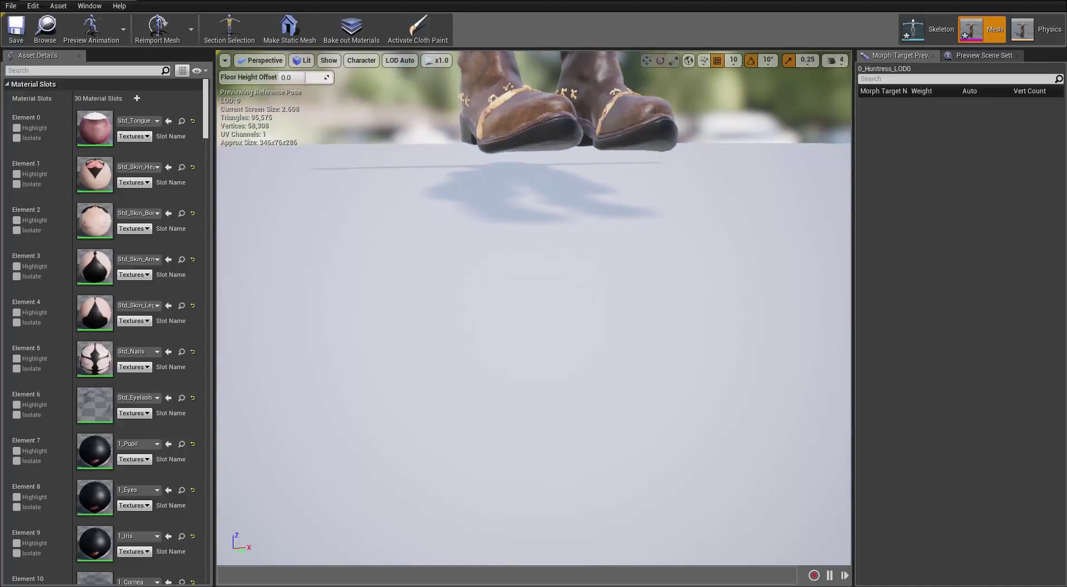
{"action": "middle_click_drag", "start_coordinate": [624, 571], "coordinate": [626, 460]}
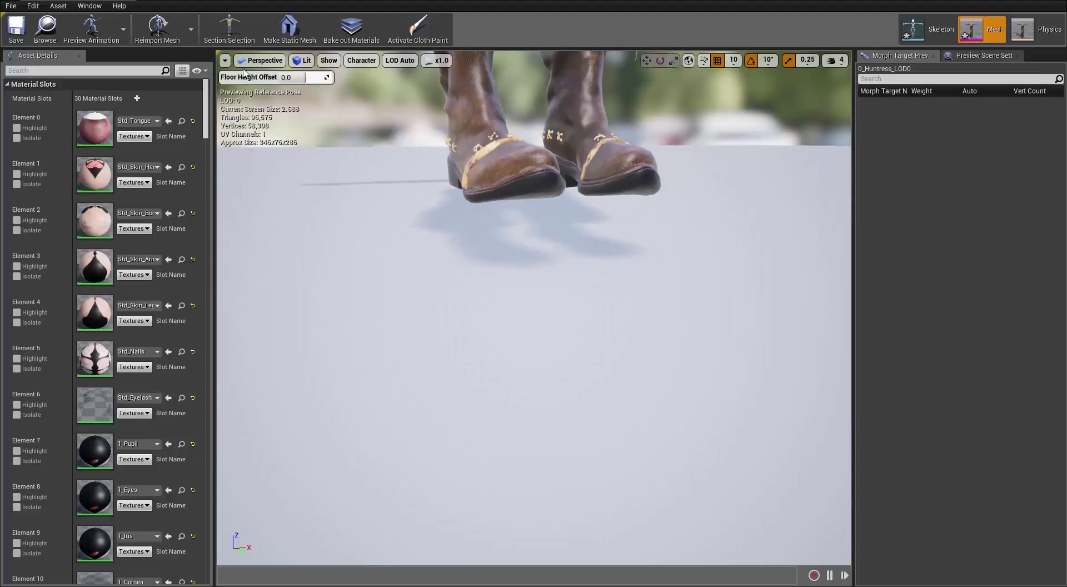
{"action": "left_click", "coordinate": [224, 60]}
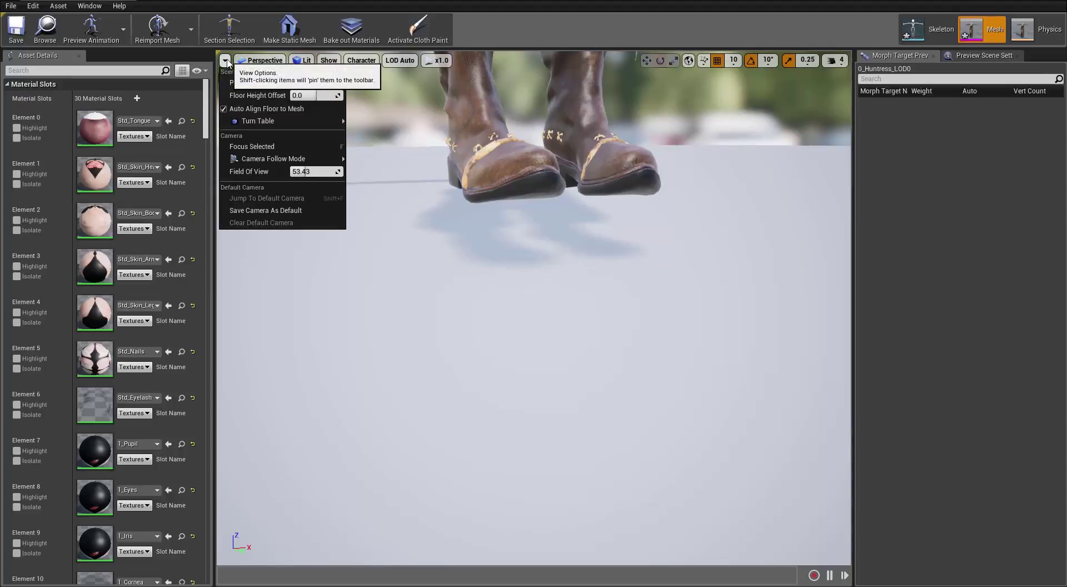
{"action": "left_click", "coordinate": [224, 109]}
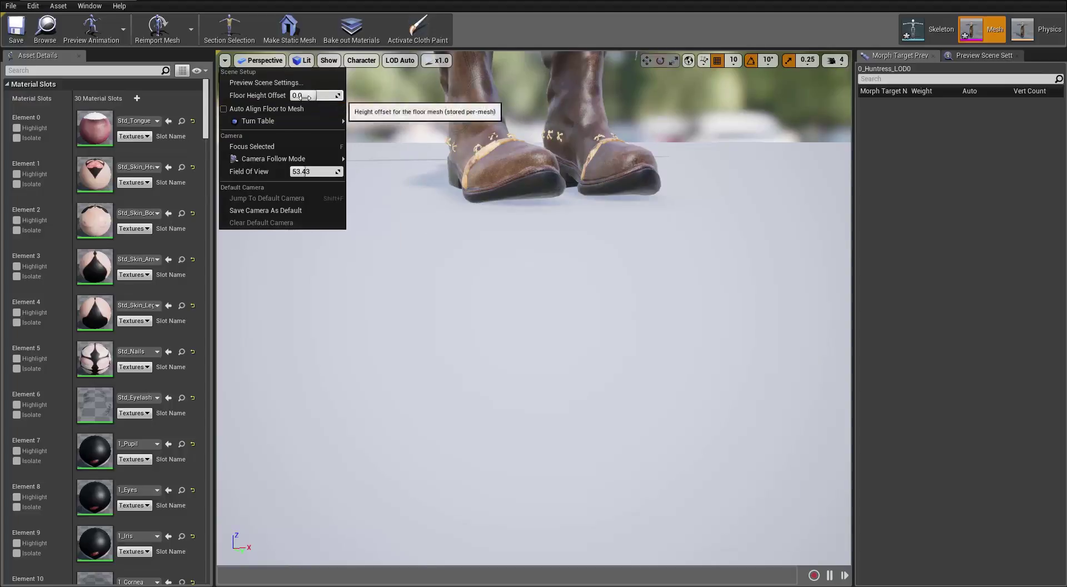
{"action": "left_click", "coordinate": [318, 96]}
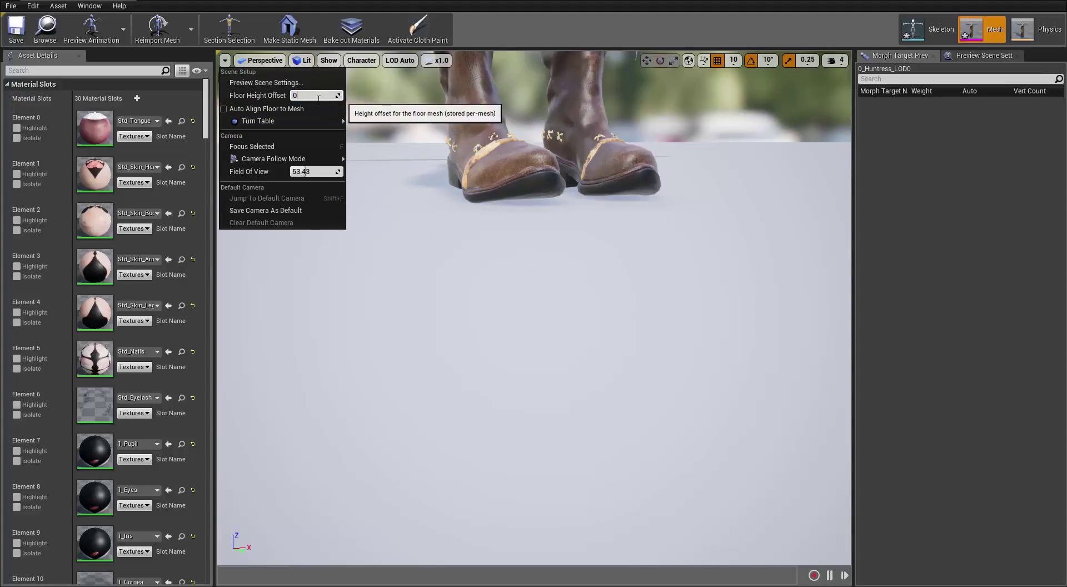
{"action": "type", "text": "0.25"}
{"action": "key", "text": "Return"}
- Import the file 1_Huntress_70000_High_2048_LOD1 from the Remesher_FBX folder as LOD level 1 of the skeletal mesh
{"action": "left_click_drag", "start_coordinate": [463, 148], "coordinate": [481, 51]}
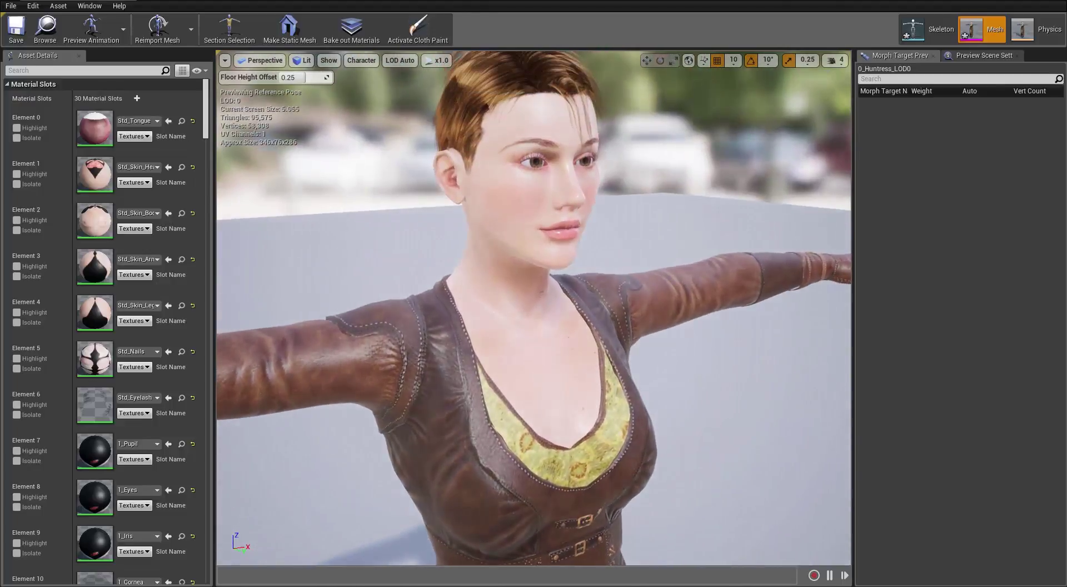
{"action": "mouse_move", "coordinate": [531, 172]}
{"action": "middle_mouse_down"}
{"action": "mouse_move", "coordinate": [522, 175]}
{"action": "mouse_move", "coordinate": [524, 159]}
{"action": "middle_mouse_up"}
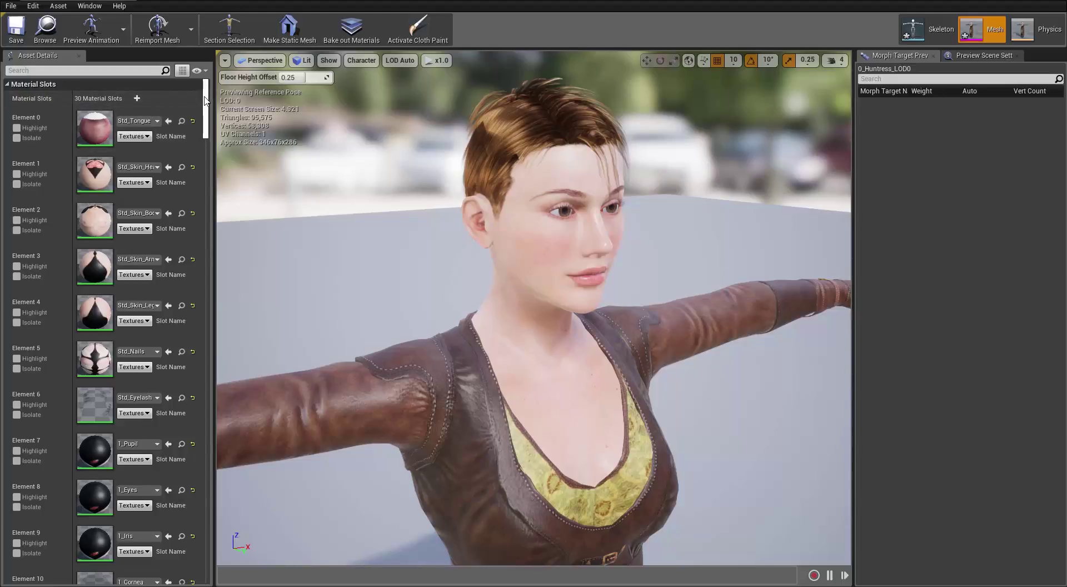
{"action": "left_click_drag", "start_coordinate": [205, 100], "coordinate": [203, 200]}
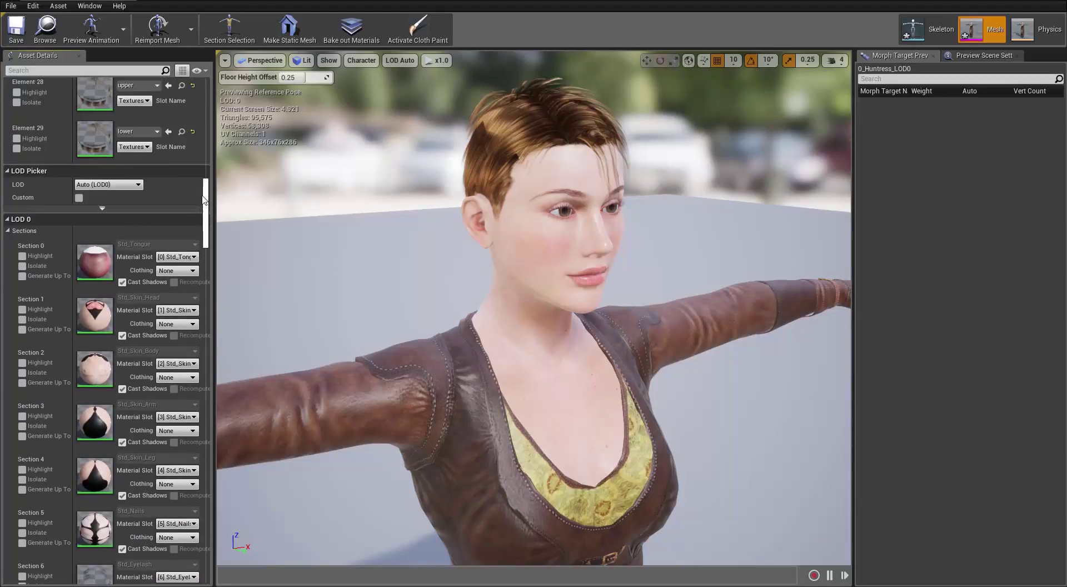
{"action": "left_click", "coordinate": [8, 230]}
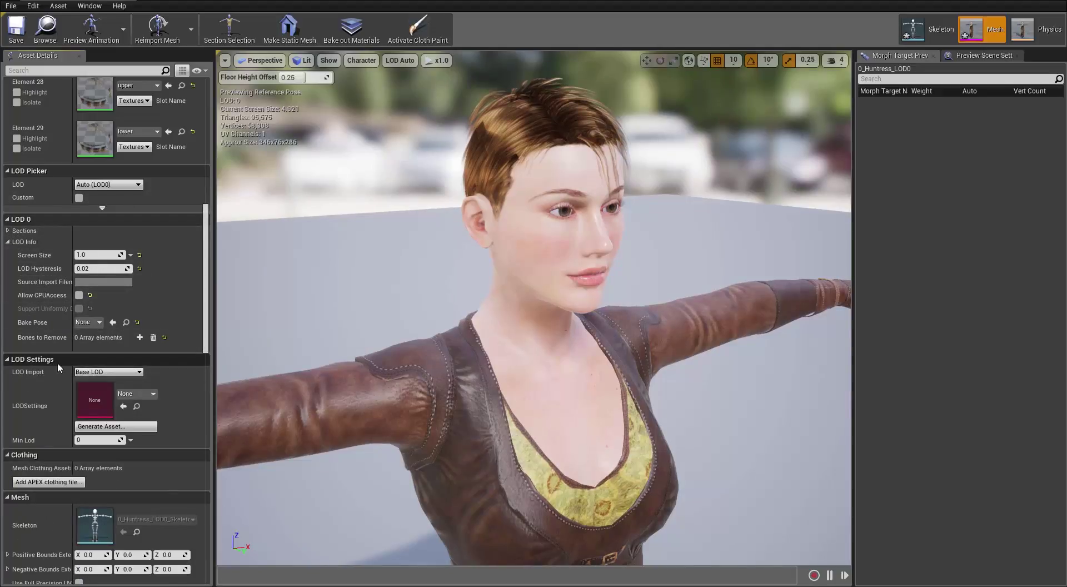
{"action": "left_click", "coordinate": [85, 376]}
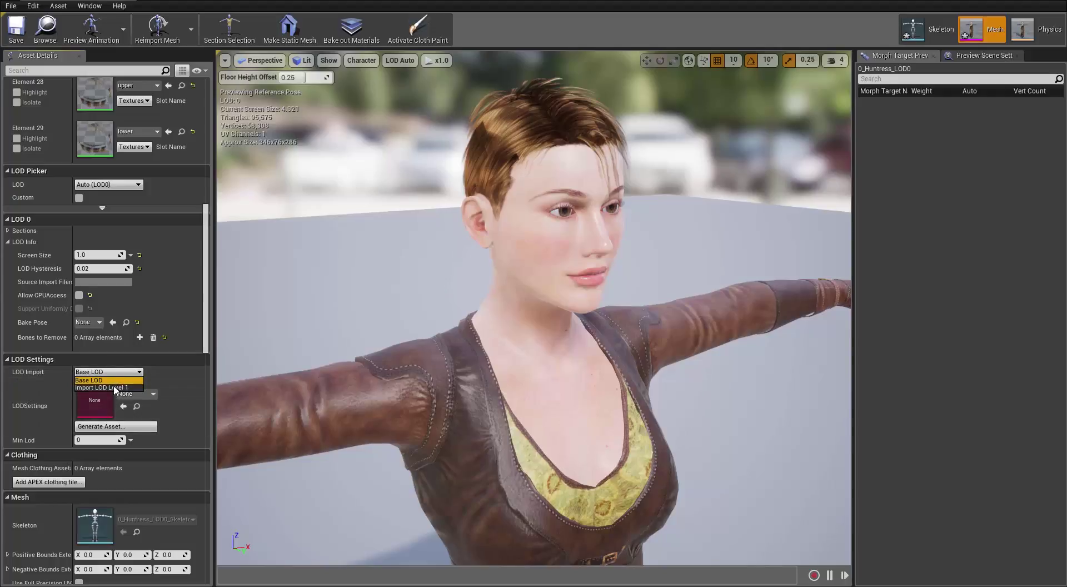
{"action": "left_click", "coordinate": [114, 387]}
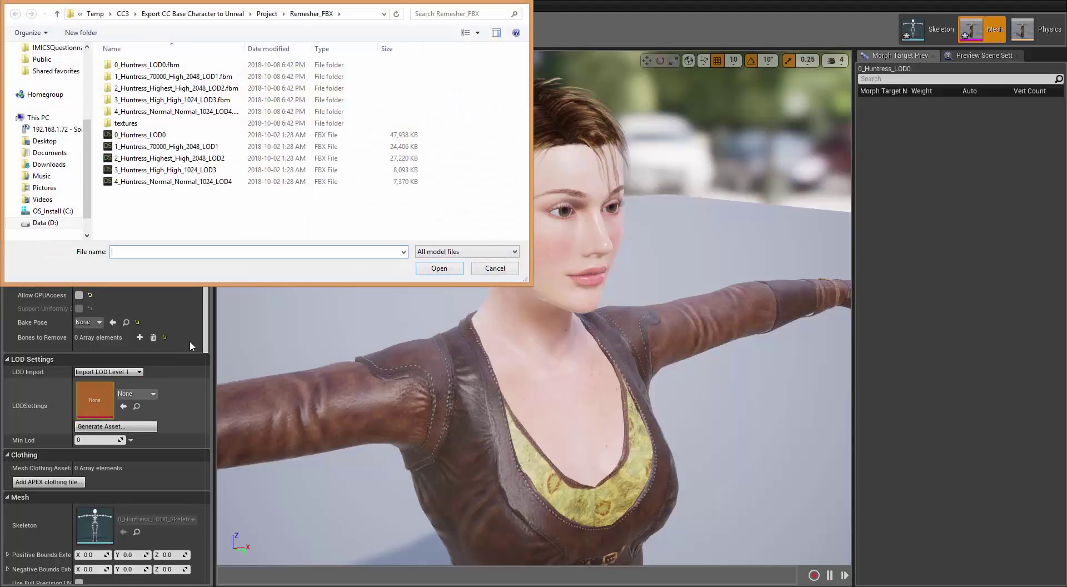
{"action": "left_click", "coordinate": [159, 147]}
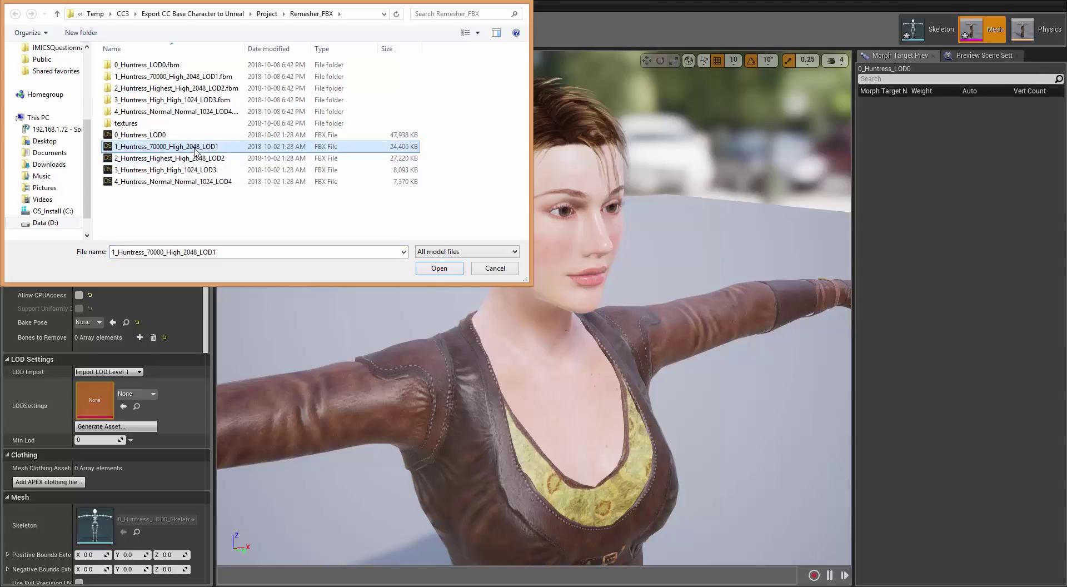
{"action": "left_click", "coordinate": [447, 270]}
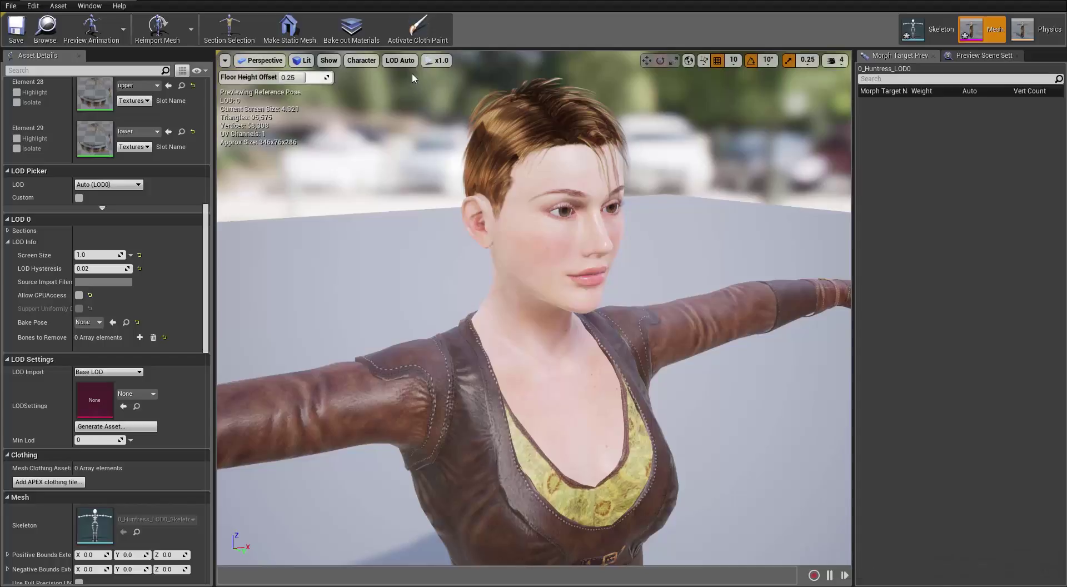
- Preview the mesh at LOD 1, inspect it from near and far, and return the preview to LOD 0
{"action": "left_click", "coordinate": [400, 60]}
{"action": "left_click", "coordinate": [409, 108]}
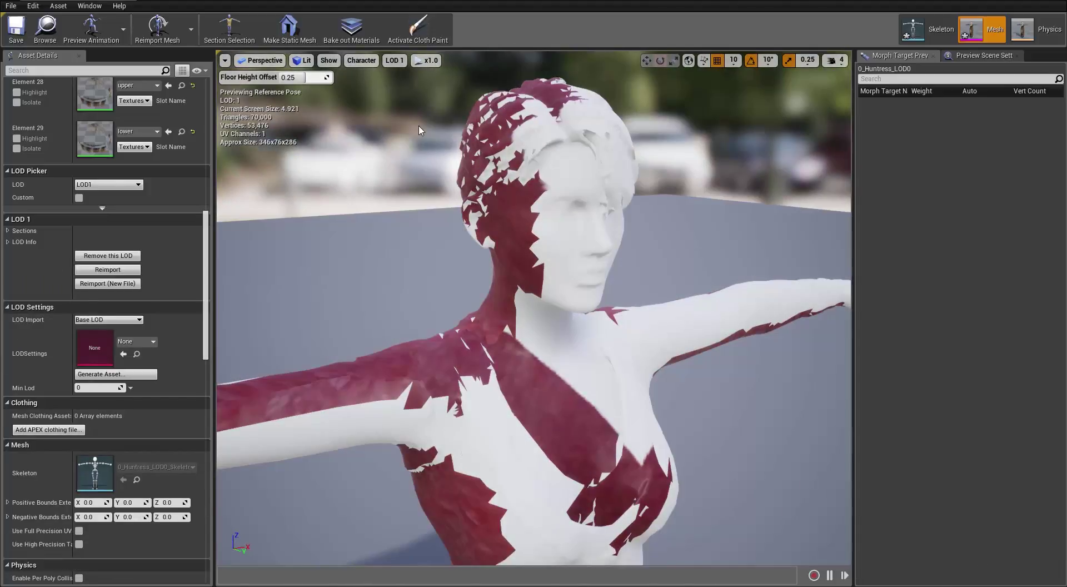
{"action": "scroll", "coordinate": [533, 313], "scroll_direction": "down", "scroll_amount": 3}
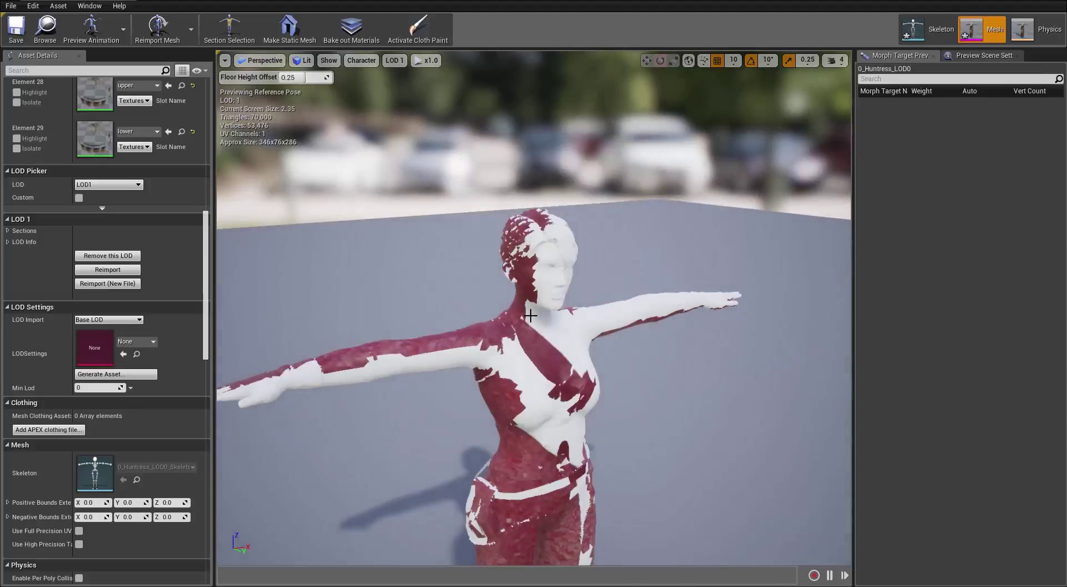
{"action": "scroll", "coordinate": [531, 325], "scroll_direction": "up", "scroll_amount": 3}
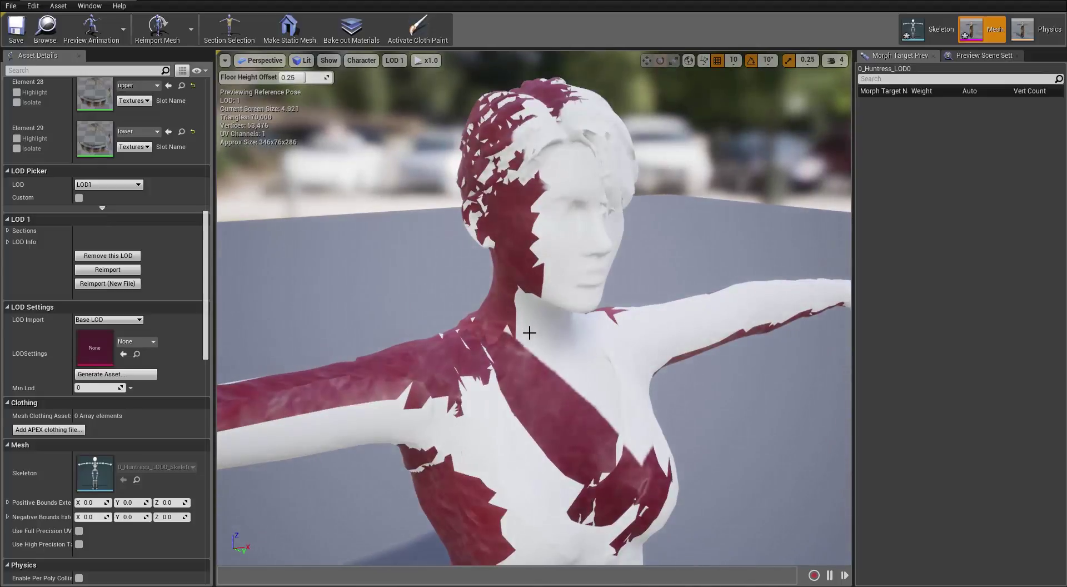
{"action": "left_click", "coordinate": [395, 60]}
{"action": "left_click", "coordinate": [401, 96]}
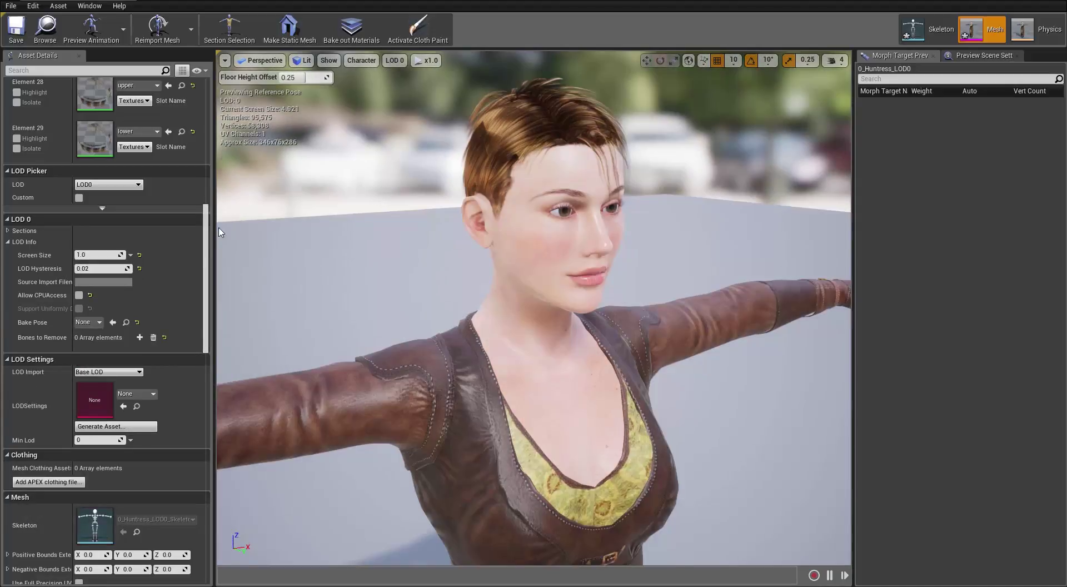
- Add a material slot to the mesh and fill it with a new material named LOD1_Level1, saved in CC_Avatar/Materials
{"action": "left_click_drag", "start_coordinate": [207, 245], "coordinate": [210, 109]}
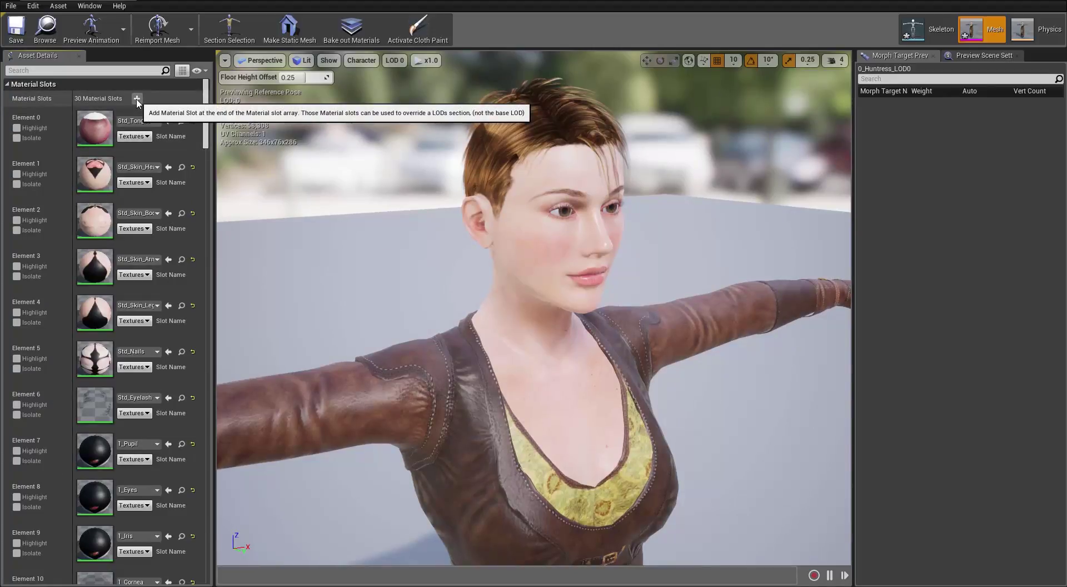
{"action": "left_click", "coordinate": [137, 100]}
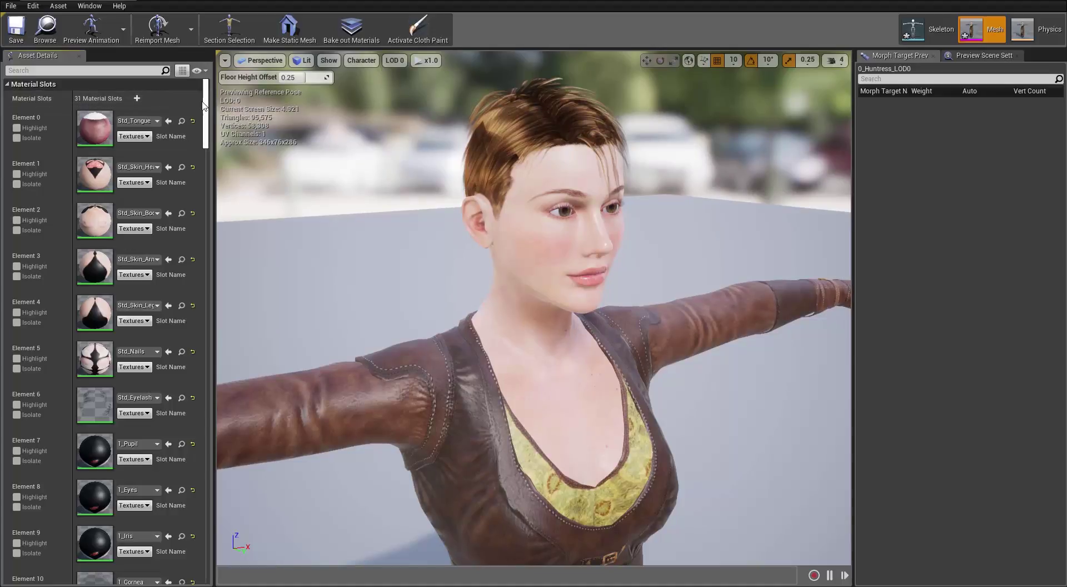
{"action": "left_click_drag", "start_coordinate": [205, 108], "coordinate": [222, 224]}
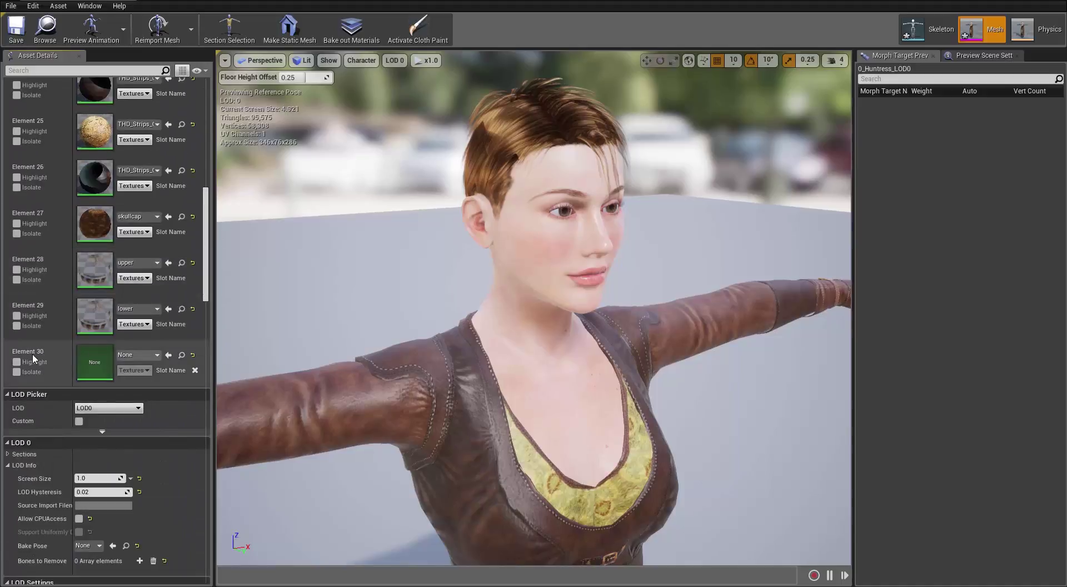
{"action": "left_click", "coordinate": [156, 356]}
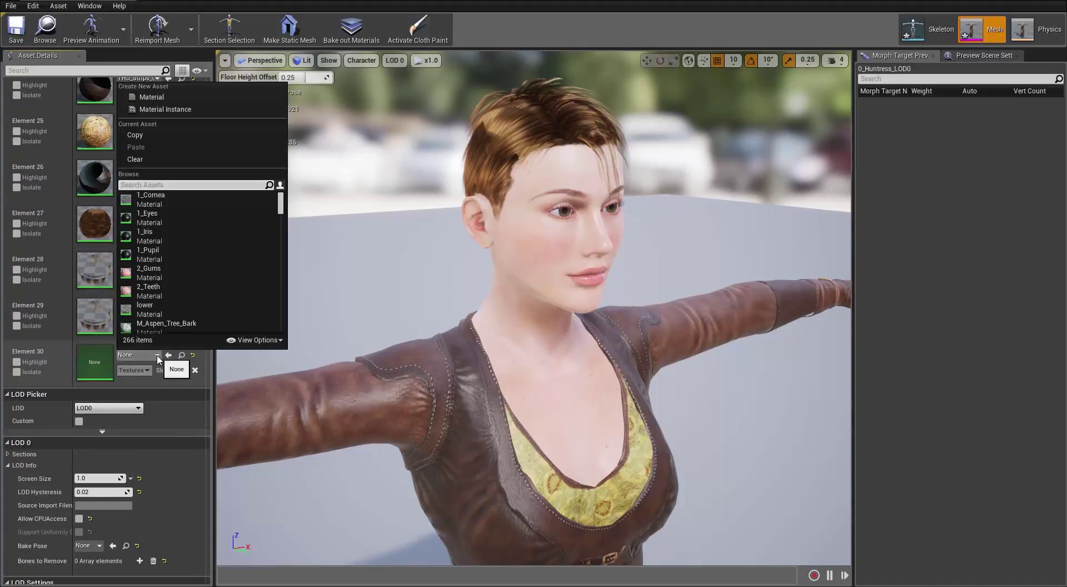
{"action": "left_click", "coordinate": [158, 100]}
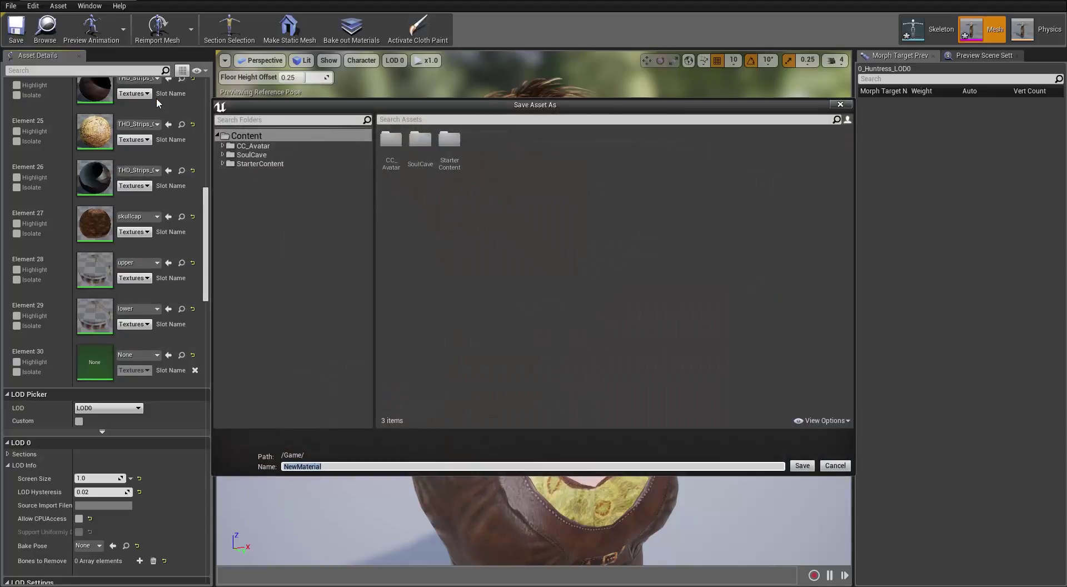
{"action": "left_click", "coordinate": [253, 146]}
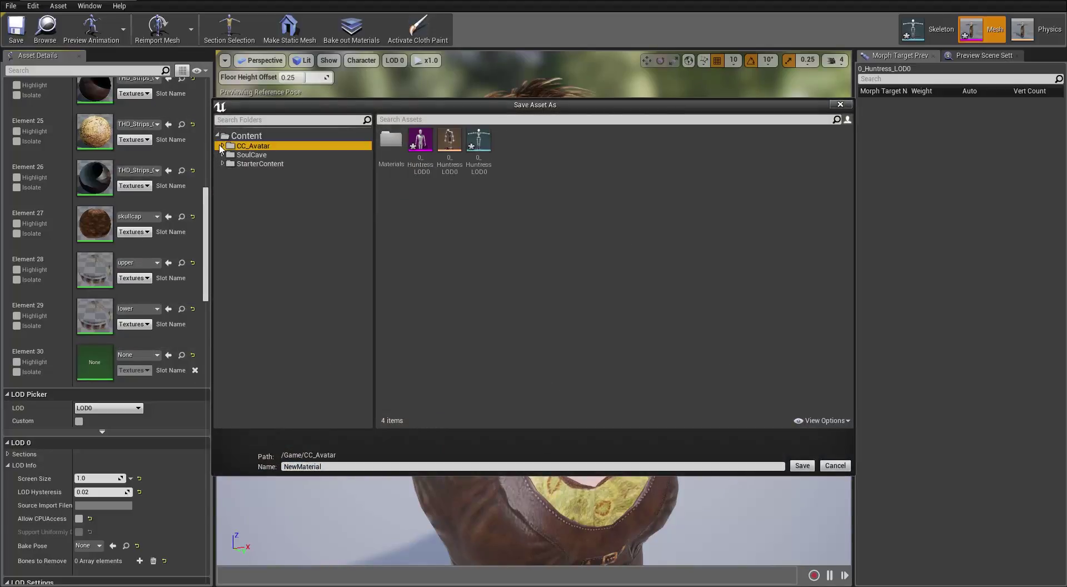
{"action": "left_click", "coordinate": [222, 146]}
{"action": "left_click", "coordinate": [244, 155]}
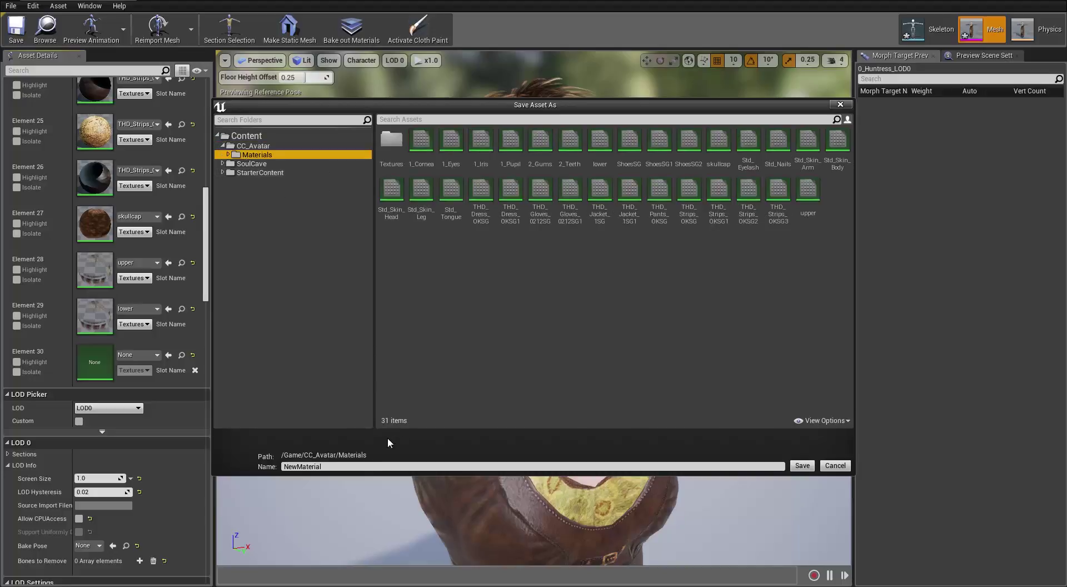
{"action": "left_click", "coordinate": [356, 466]}
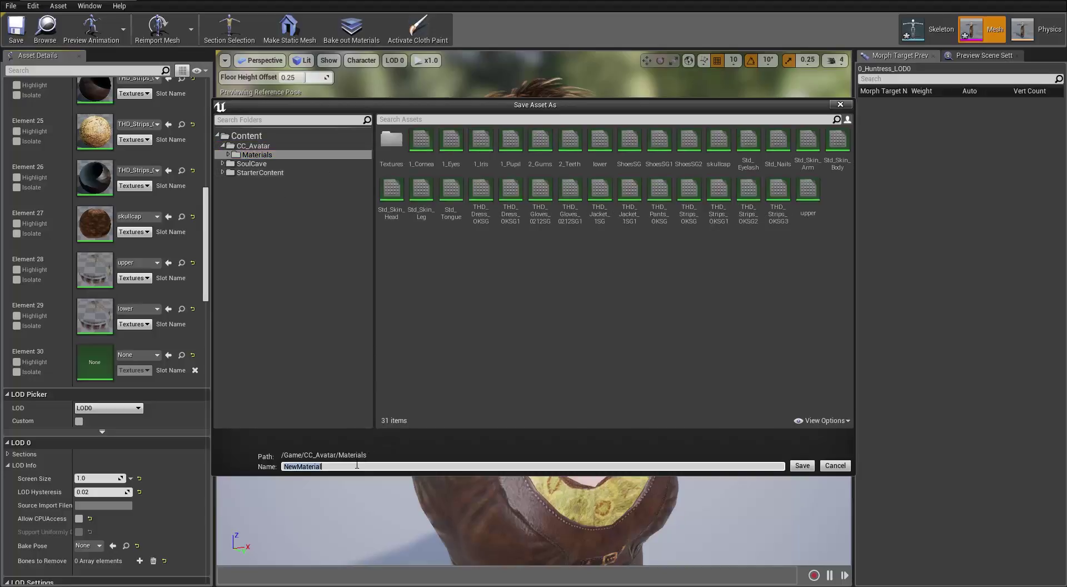
{"action": "type", "text": "LOD1_Level1"}
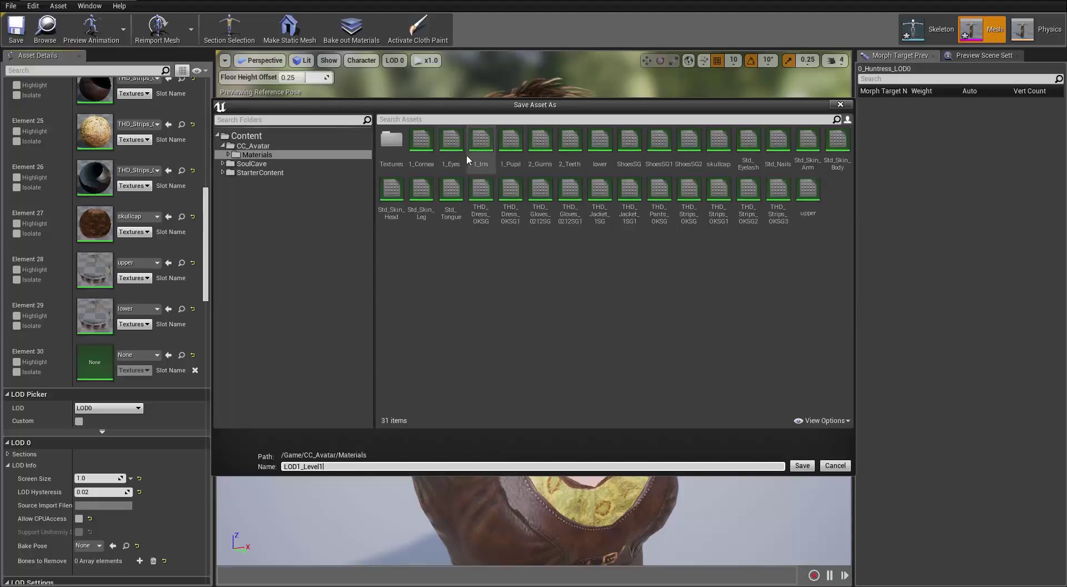
{"action": "left_click", "coordinate": [804, 466]}
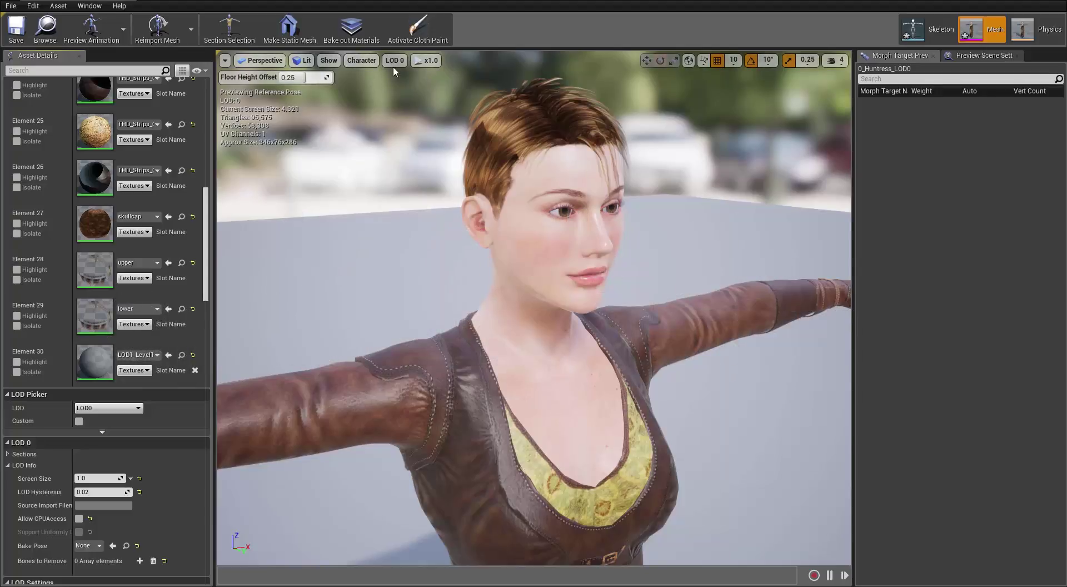
- Shrink the mesh editor window, switch to File Explorer and examine the baked textures in the 1_Huntress_70000_High_2048_LOD1.fbm folder
{"action": "double_click", "coordinate": [252, 1]}
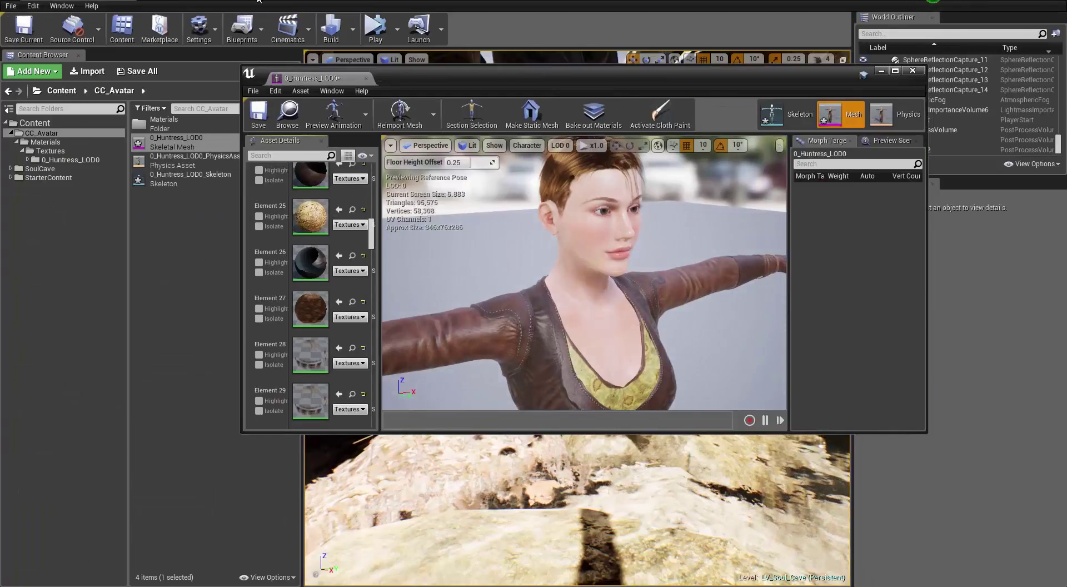
{"action": "key", "text": "alt+Tab"}
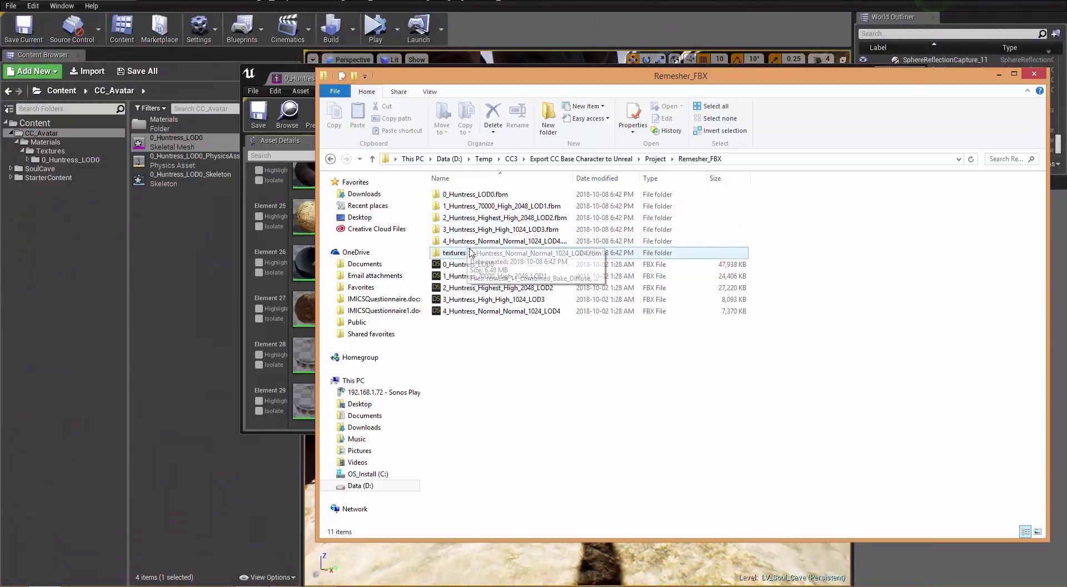
{"action": "double_click", "coordinate": [478, 210]}
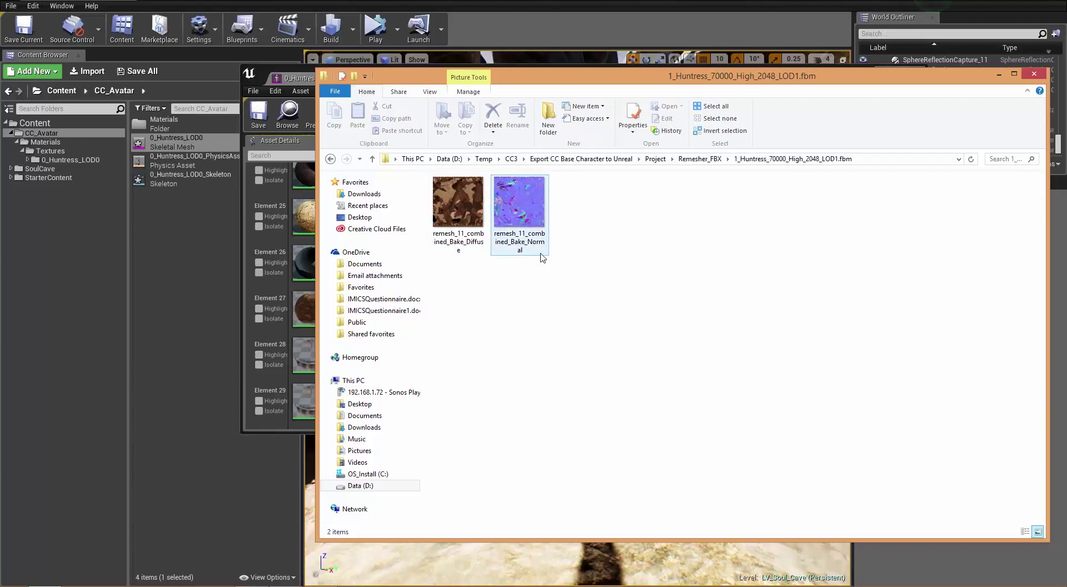
{"action": "mouse_move", "coordinate": [465, 228]}
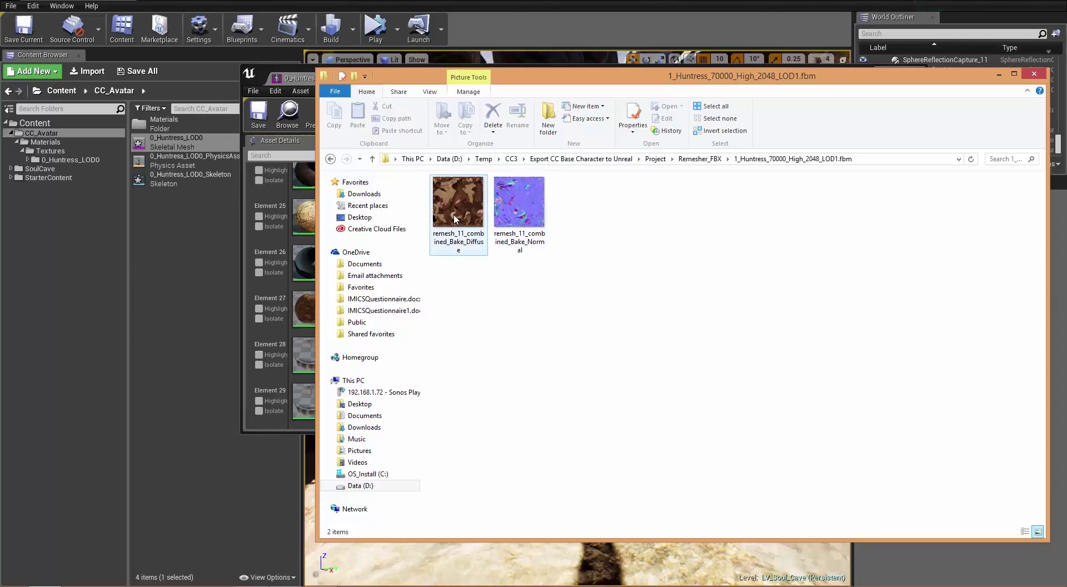
{"action": "left_click", "coordinate": [700, 159]}
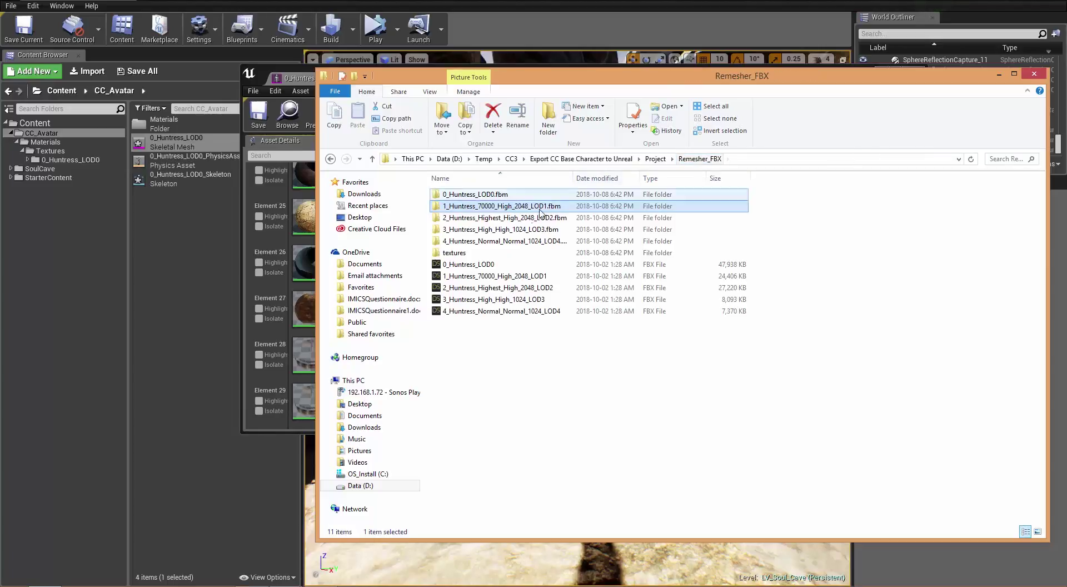
- Import the four .fbm texture folders for LOD1 to LOD4 from Remesher_FBX into CC_Avatar/Materials/Textures in Unreal Editor
{"action": "left_click", "coordinate": [507, 242], "text": "shift"}
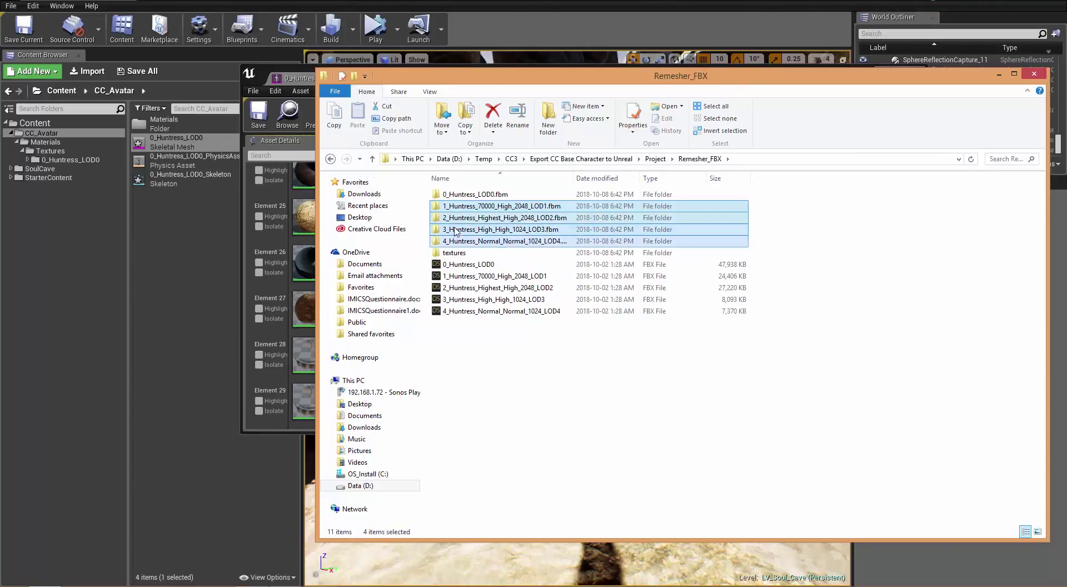
{"action": "left_click", "coordinate": [73, 153]}
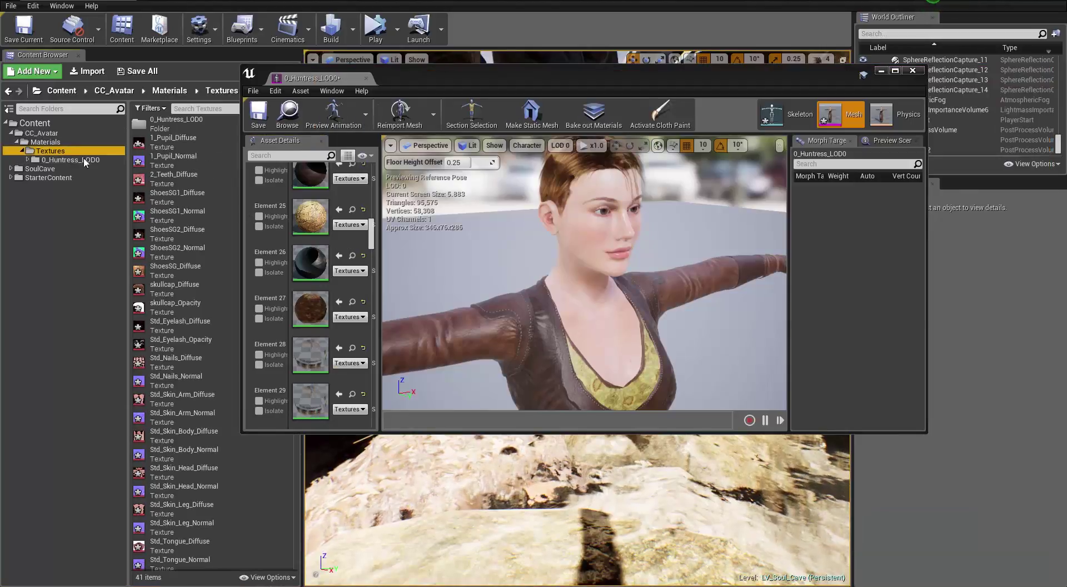
{"action": "left_click_drag", "start_coordinate": [491, 76], "coordinate": [576, 77]}
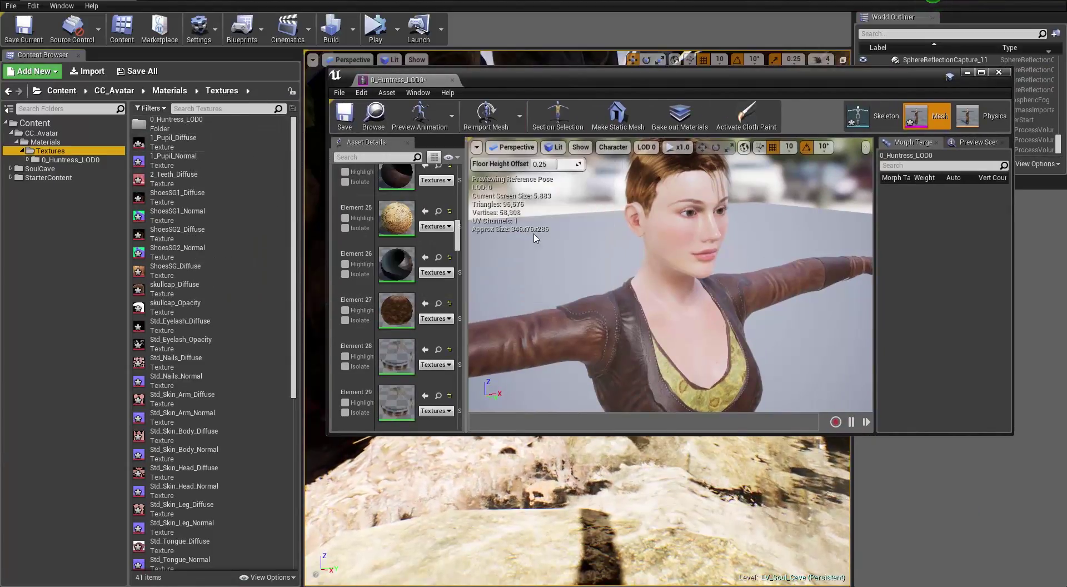
{"action": "key", "text": "alt+Tab"}
{"action": "key", "text": "alt+Tab"}
{"action": "key", "text": "alt+Tab"}
{"action": "key", "text": "alt+Tab"}
{"action": "key", "text": "alt+Tab"}
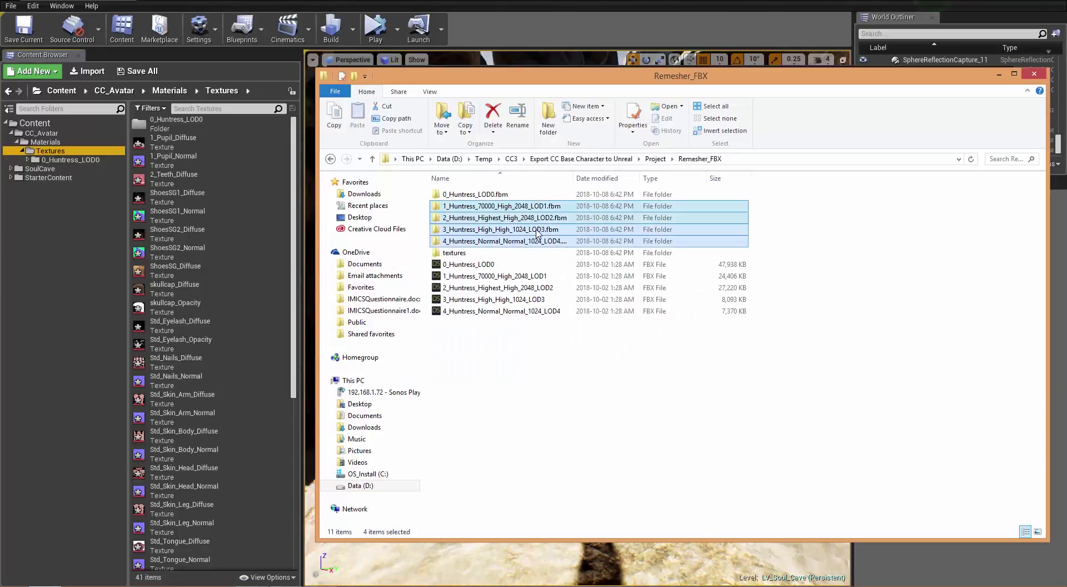
{"action": "left_click_drag", "start_coordinate": [478, 211], "coordinate": [250, 185]}
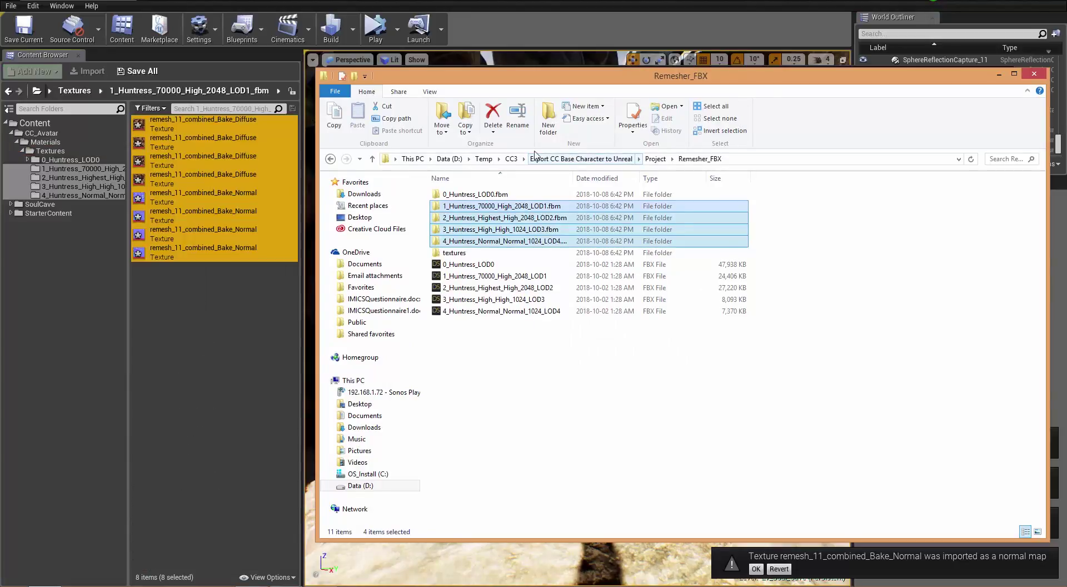
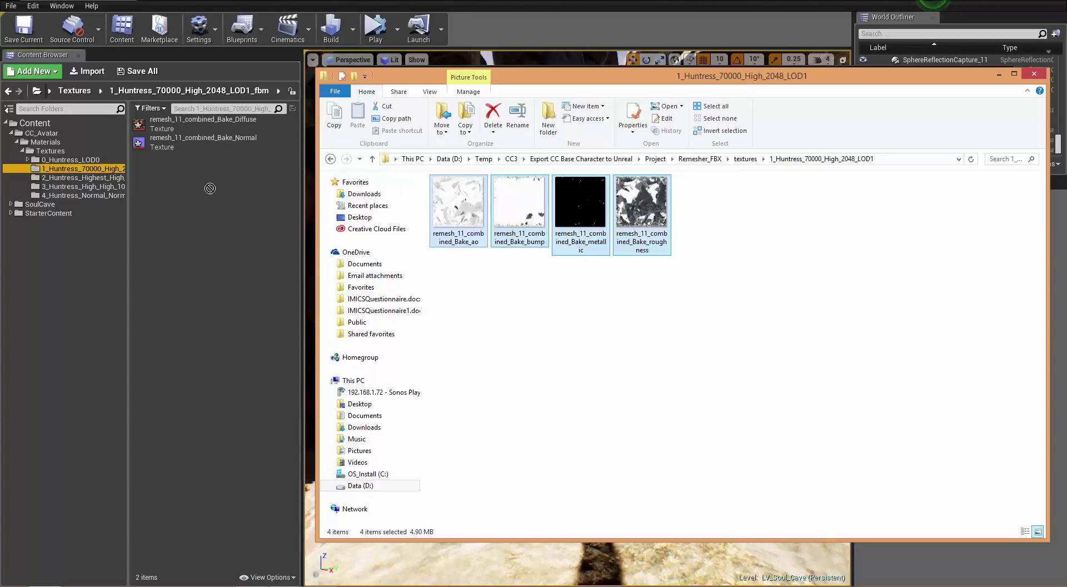
- Import the ao, bump, metallic and roughness textures of LOD1 and LOD2 into their matching _fbm folders in Unreal Editor
{"action": "left_click_drag", "start_coordinate": [210, 192], "coordinate": [209, 191]}
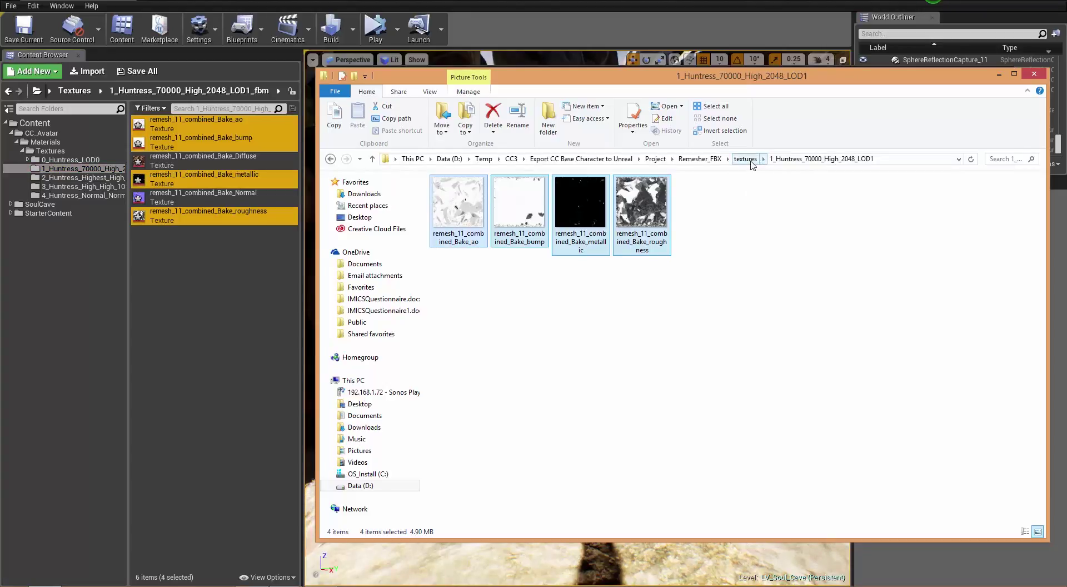
{"action": "left_click", "coordinate": [746, 159]}
{"action": "double_click", "coordinate": [743, 214]}
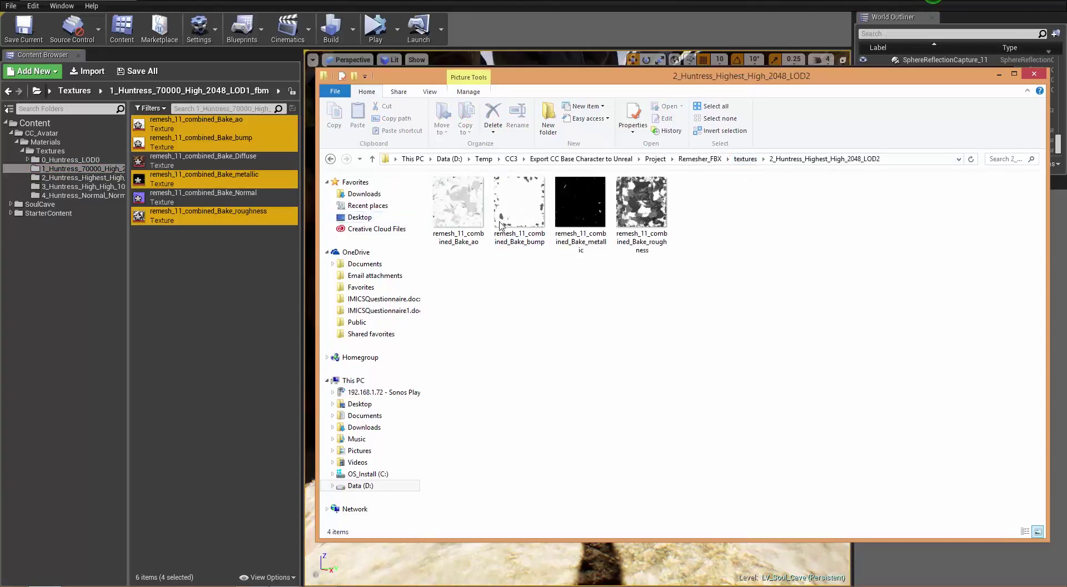
{"action": "left_click", "coordinate": [84, 177]}
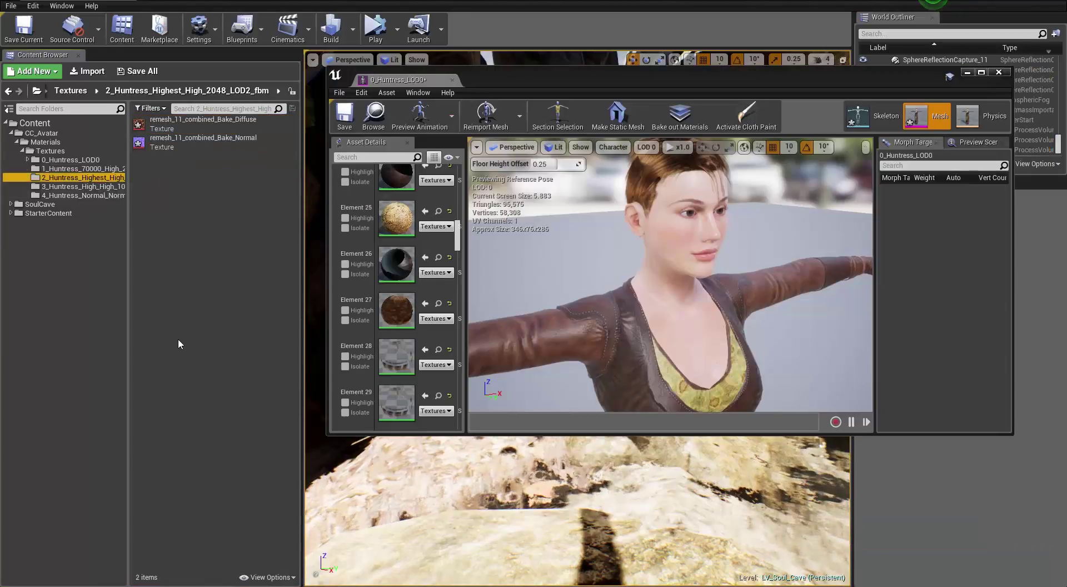
{"action": "key", "text": "alt+Tab"}
{"action": "key", "text": "alt+shift+Tab"}
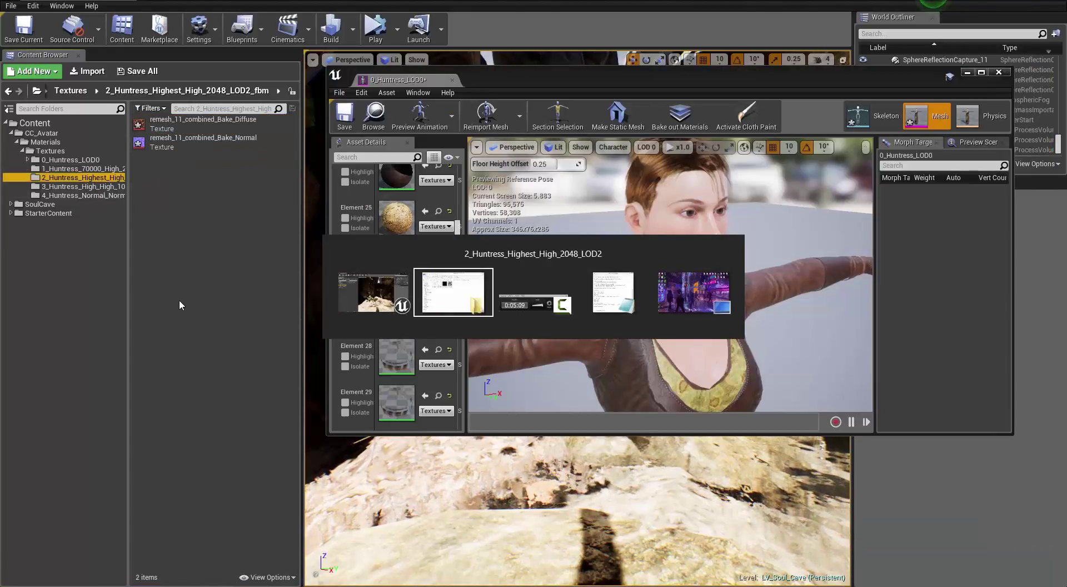
{"action": "left_click_drag", "start_coordinate": [669, 274], "coordinate": [470, 203]}
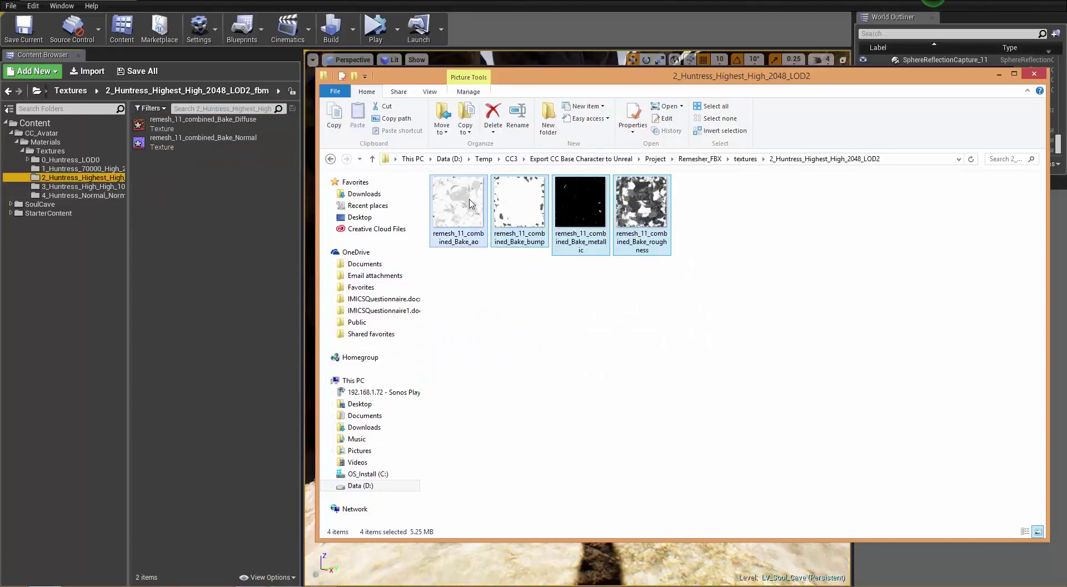
{"action": "left_click_drag", "start_coordinate": [187, 196], "coordinate": [187, 197]}
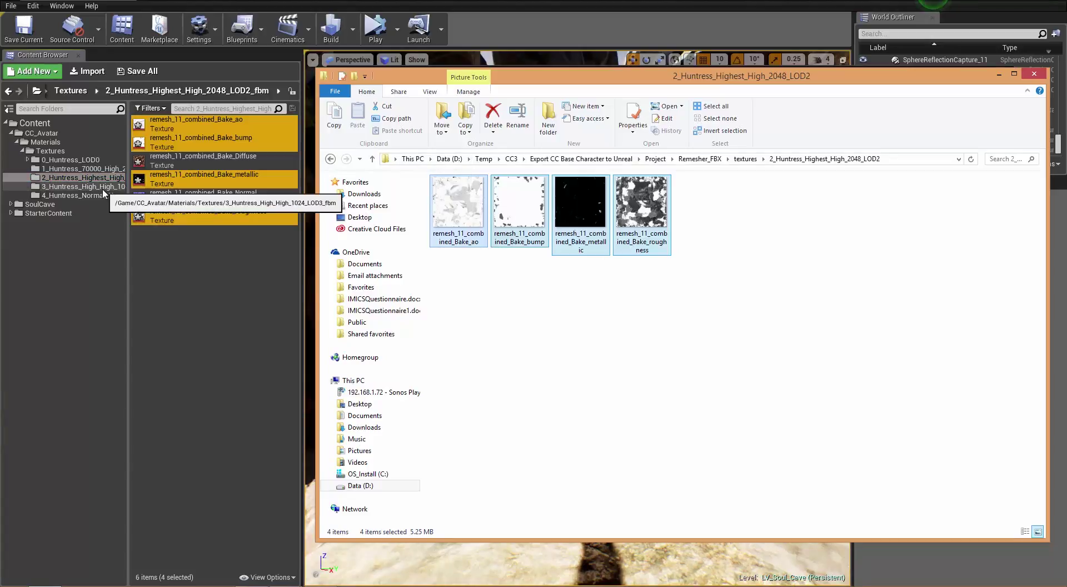
- Import the four baked textures from 3_Huntress_High_High_1024_LOD3 into the 3_Huntress_High_High_1024_LOD3_fbm content folder
{"action": "left_click", "coordinate": [103, 189]}
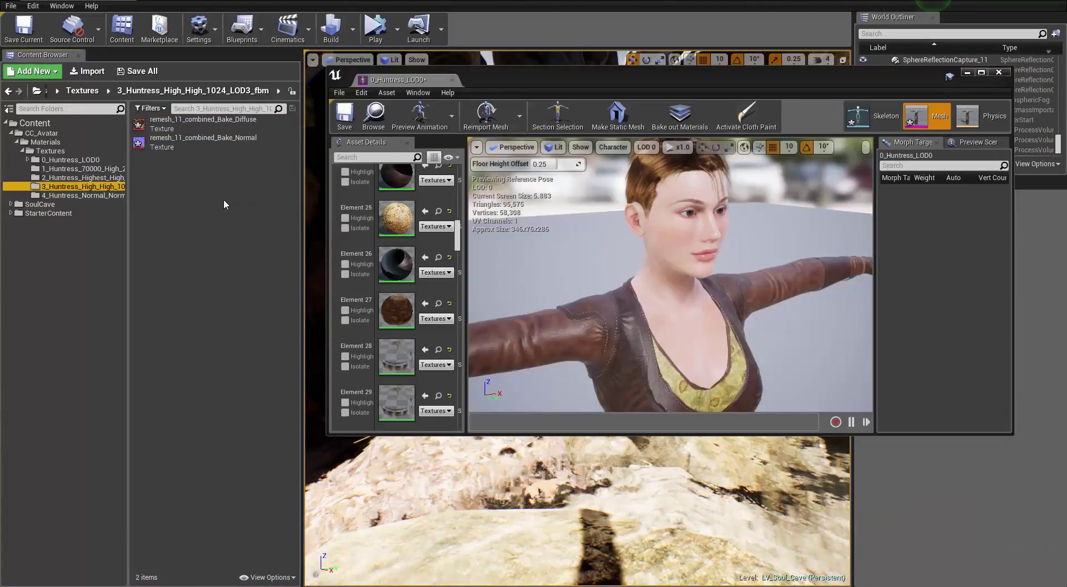
{"action": "key", "text": "alt+Tab"}
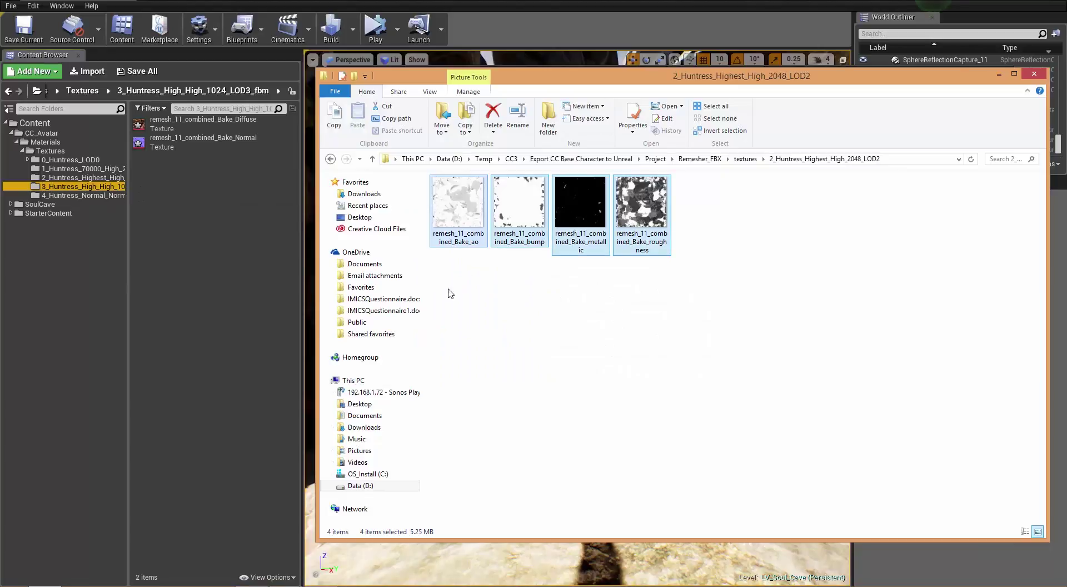
{"action": "left_click", "coordinate": [745, 159]}
{"action": "double_click", "coordinate": [489, 226]}
{"action": "left_click_drag", "start_coordinate": [774, 300], "coordinate": [211, 221]}
- Import the ao, bump, metallic and roughness textures from 4_Huntress_Normal_Normal_1024_LOD4 into the matching LOD4_fbm content folder
{"action": "left_click", "coordinate": [99, 194]}
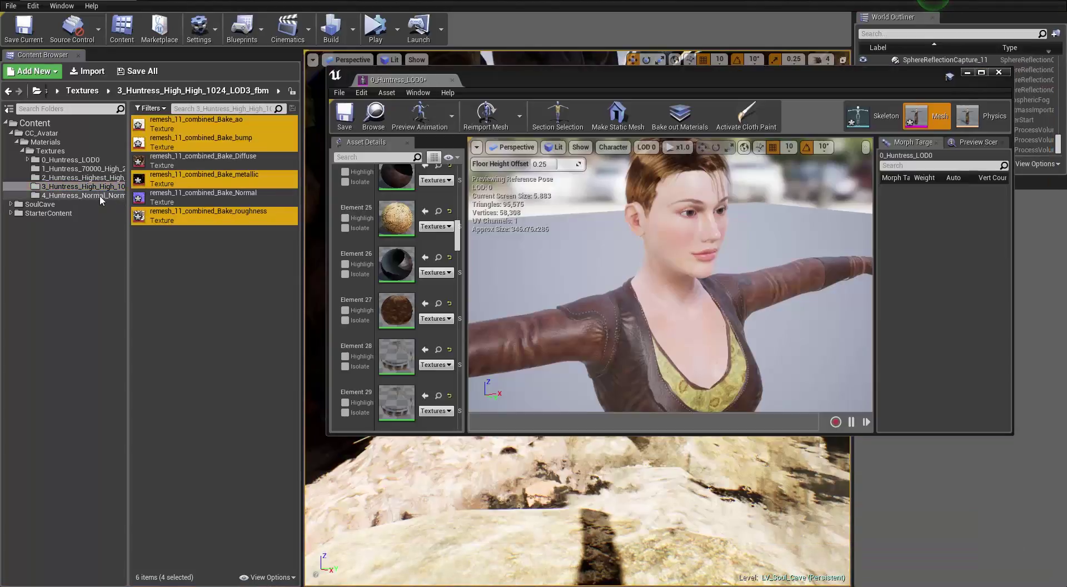
{"action": "key", "text": "alt+Tab"}
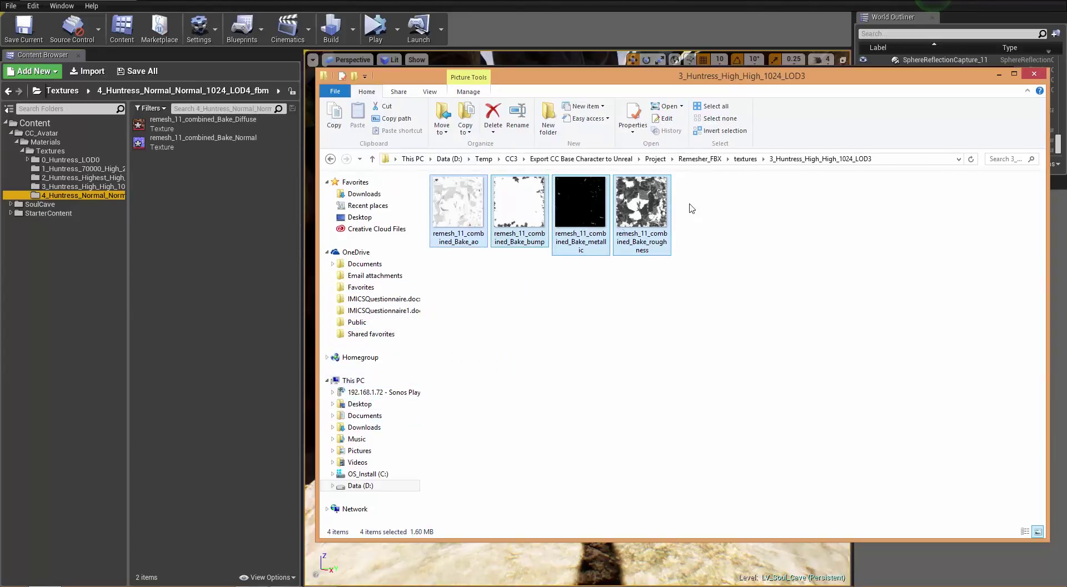
{"action": "left_click", "coordinate": [742, 159]}
{"action": "double_click", "coordinate": [507, 248]}
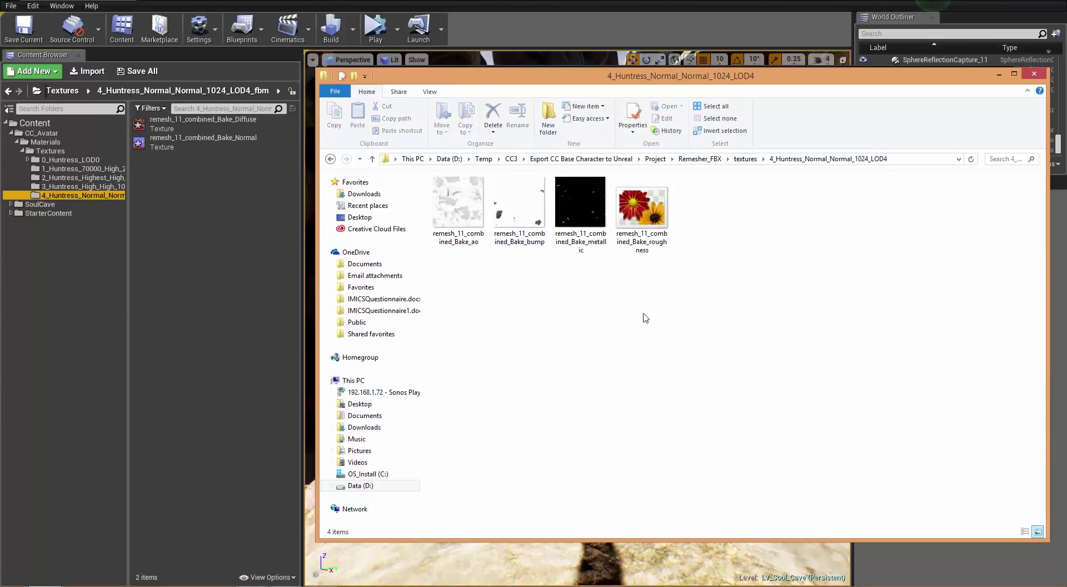
{"action": "left_click_drag", "start_coordinate": [756, 300], "coordinate": [185, 202]}
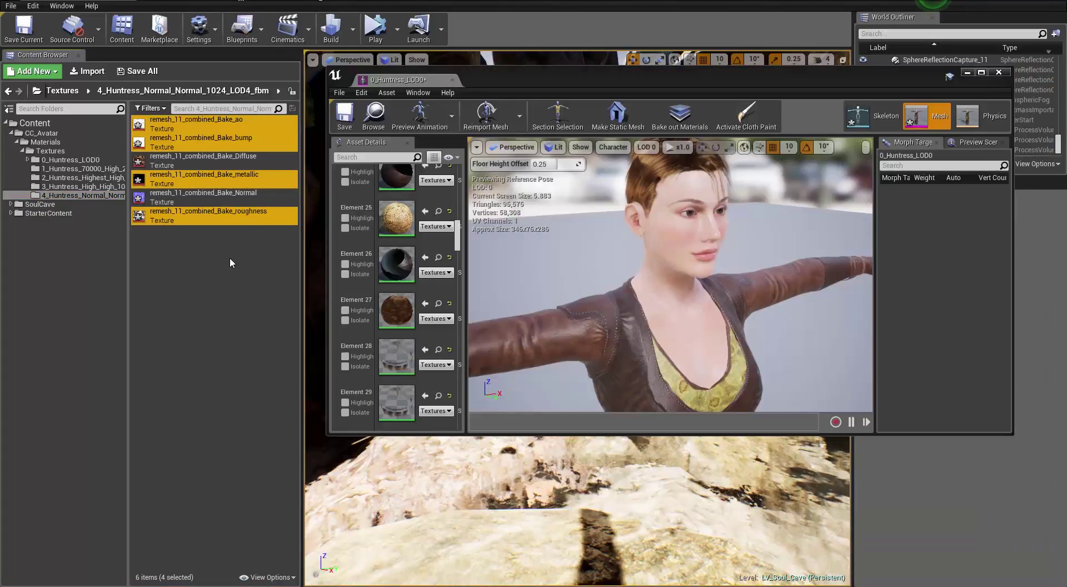
{"action": "left_click", "coordinate": [230, 259]}
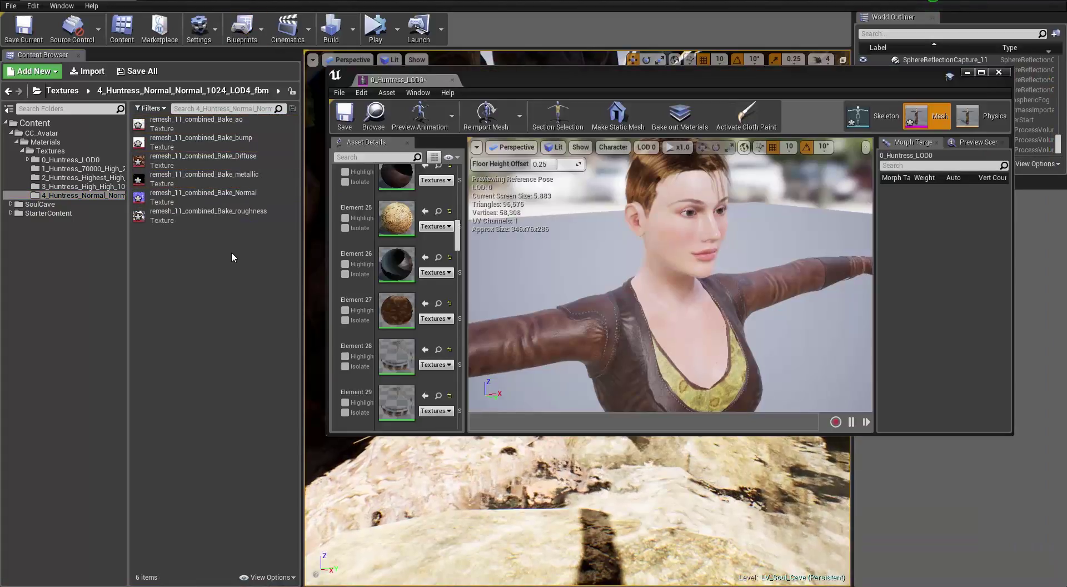
- Open the LOD4 roughness, metallic and ao textures together for editing and turn off sRGB for the ao texture
{"action": "left_click", "coordinate": [226, 211]}
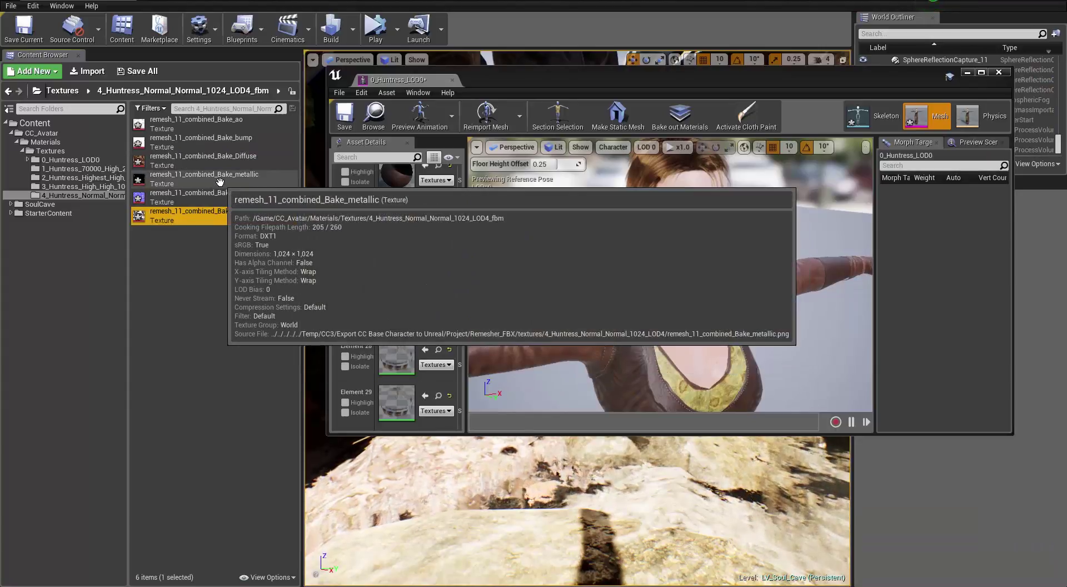
{"action": "left_click", "coordinate": [220, 178], "text": "ctrl"}
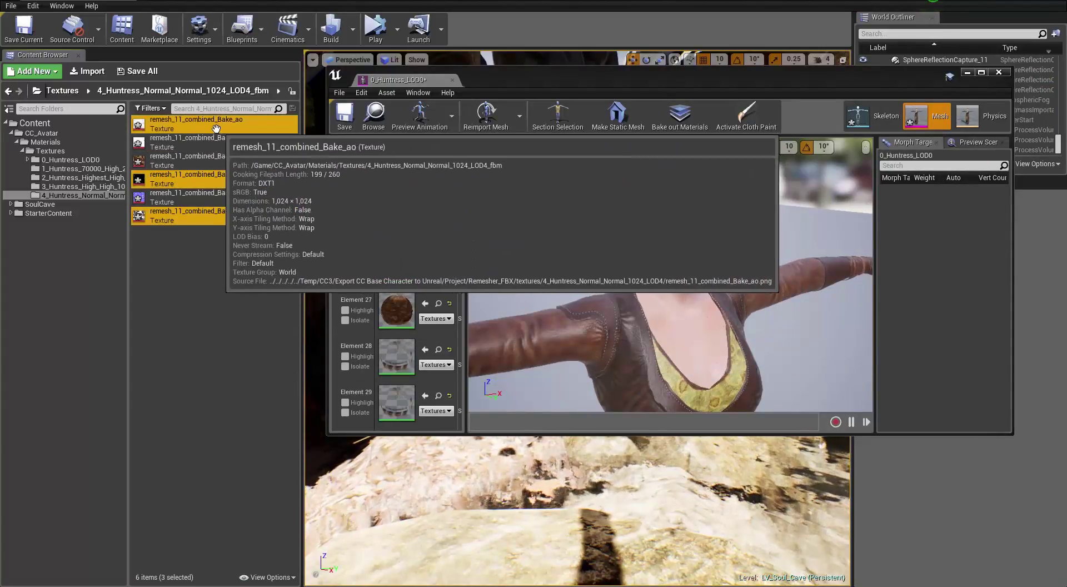
{"action": "left_click", "coordinate": [216, 127], "text": "ctrl"}
{"action": "right_click", "coordinate": [215, 130]}
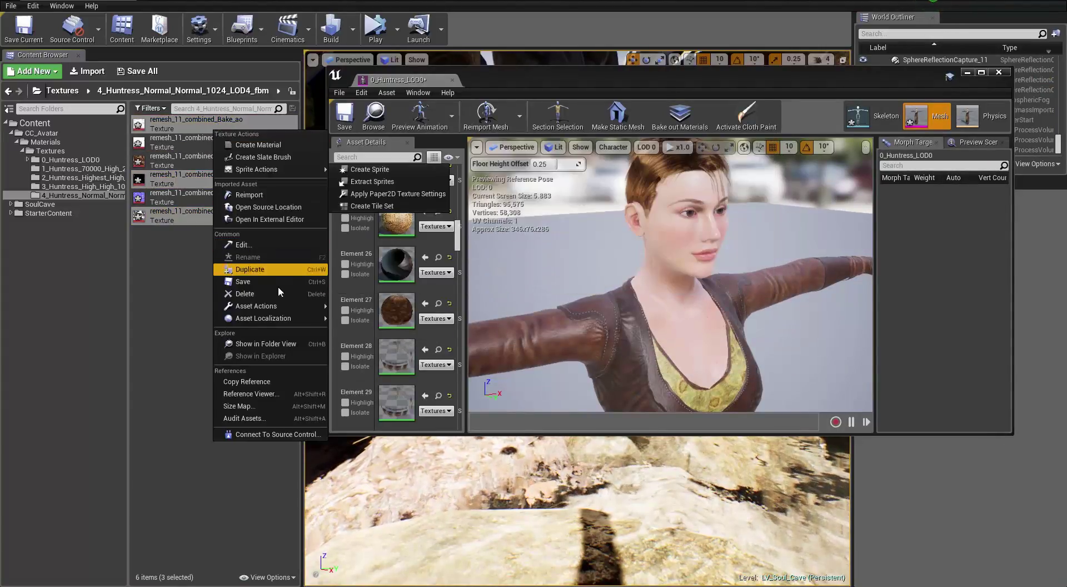
{"action": "left_click", "coordinate": [262, 244]}
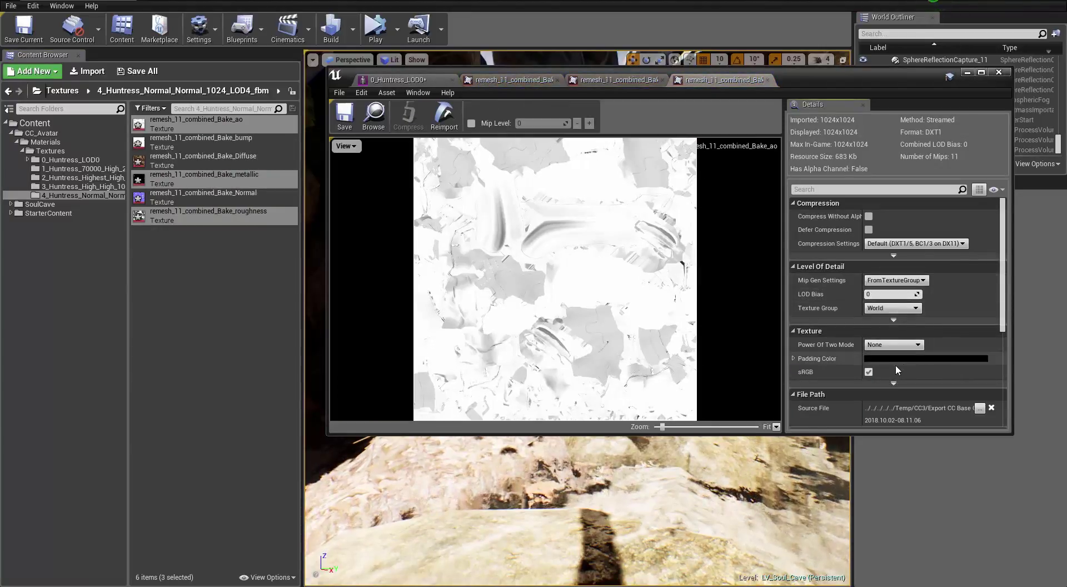
{"action": "left_click", "coordinate": [869, 372]}
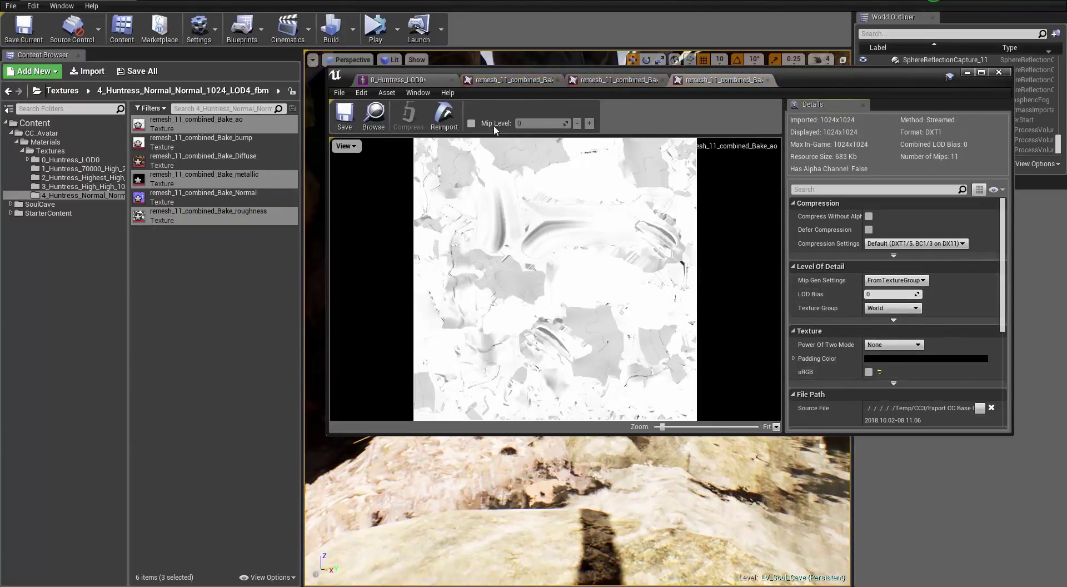
- Turn off sRGB for the LOD4 metallic and roughness textures, save them and close the texture editors
{"action": "left_click", "coordinate": [617, 80]}
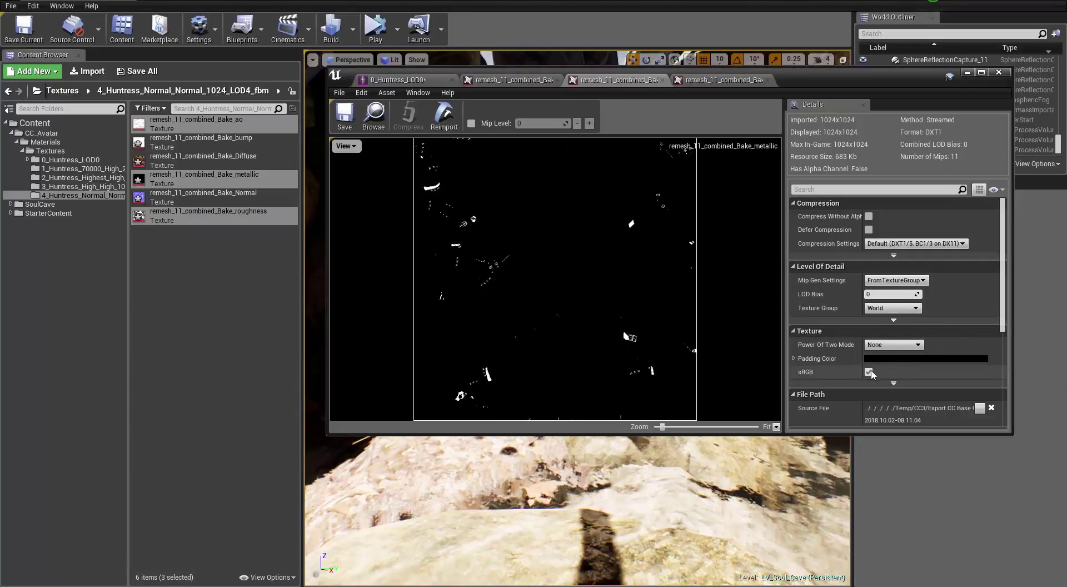
{"action": "left_click", "coordinate": [868, 372]}
{"action": "left_click", "coordinate": [346, 124]}
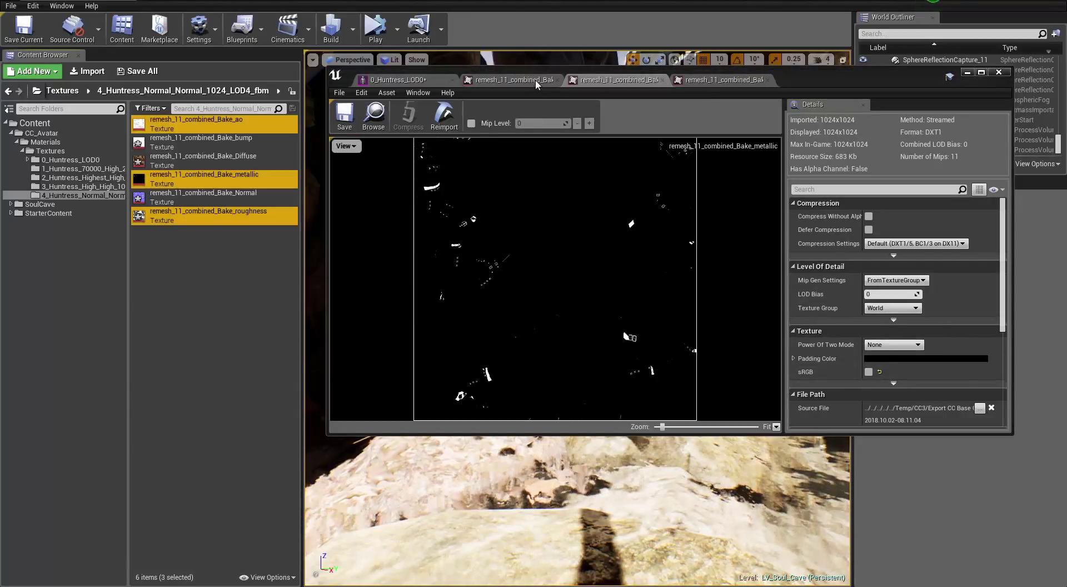
{"action": "left_click", "coordinate": [720, 80]}
{"action": "left_click", "coordinate": [869, 372]}
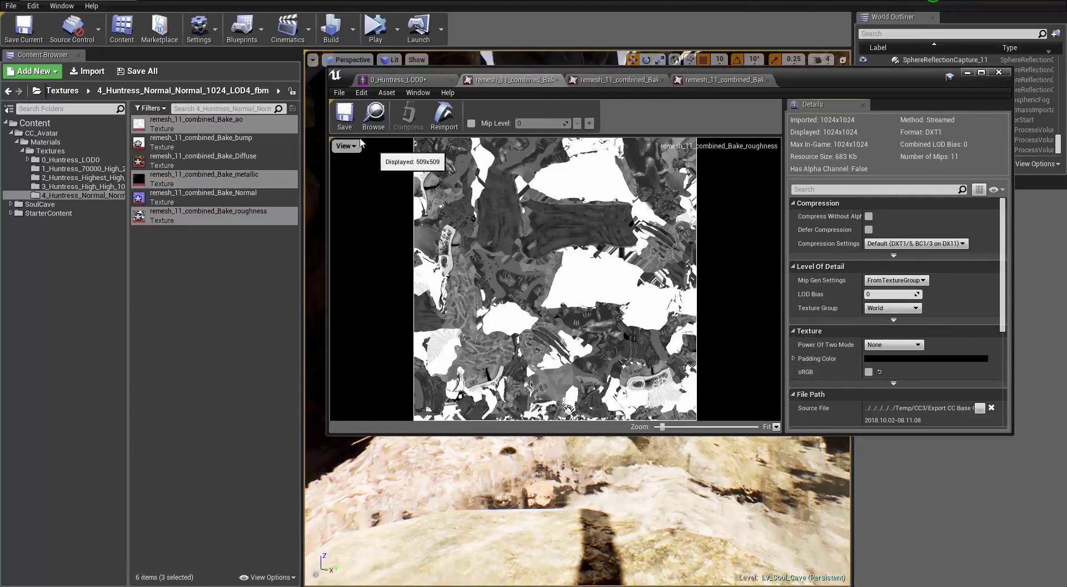
{"action": "left_click", "coordinate": [345, 117]}
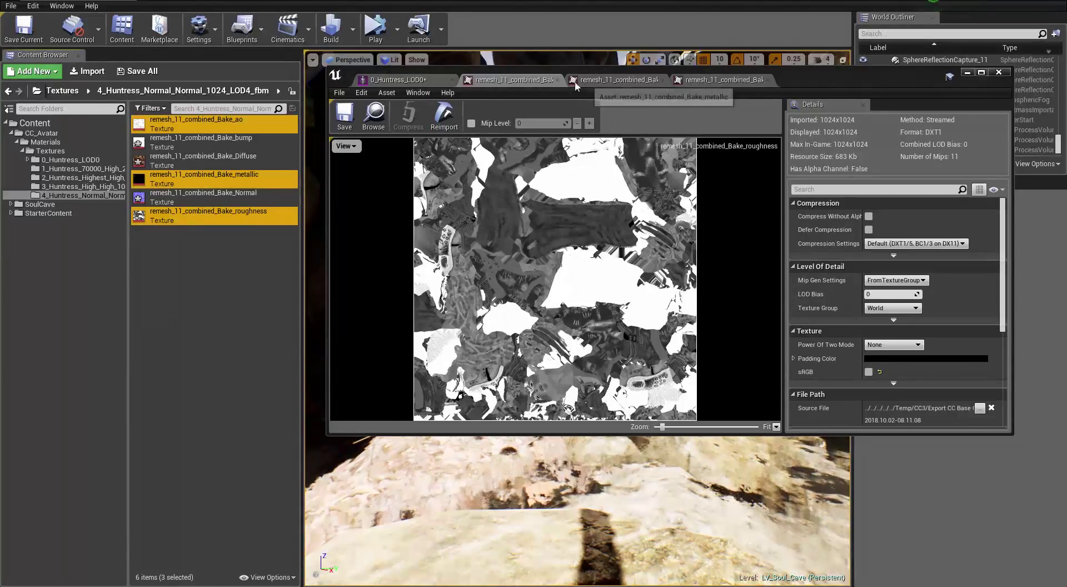
{"action": "left_click", "coordinate": [558, 81]}
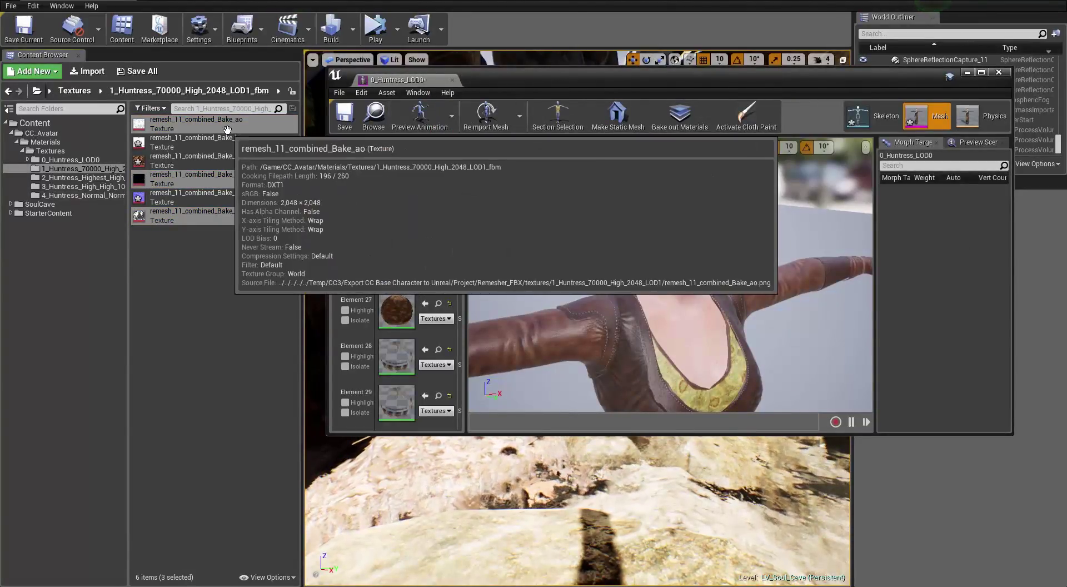
- Check the LOD1 metallic and roughness textures' properties, then maximize the mesh editor and preview the mesh at LOD 1
{"action": "mouse_move", "coordinate": [245, 183]}
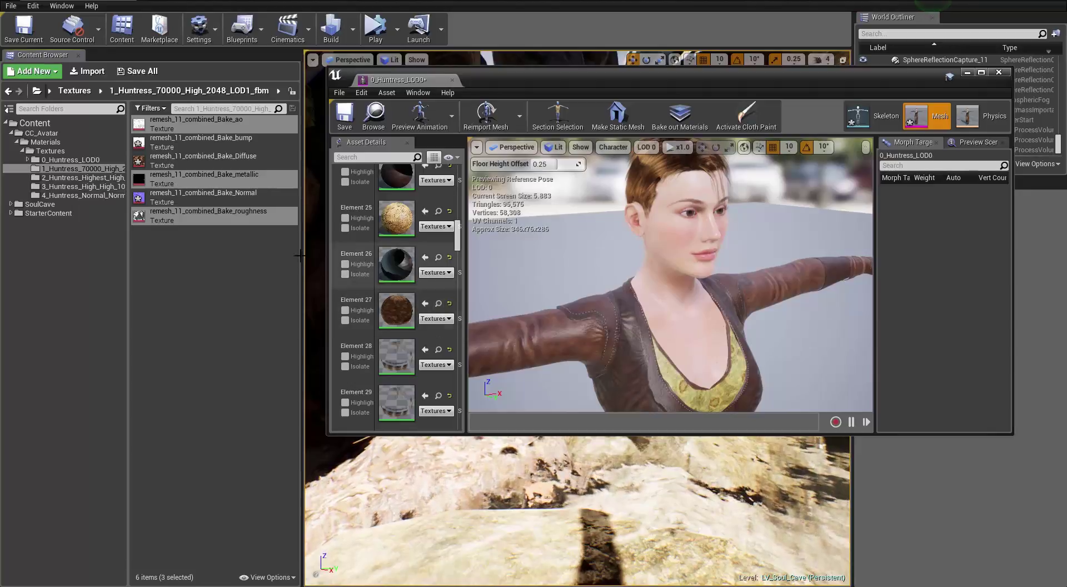
{"action": "mouse_move", "coordinate": [251, 216]}
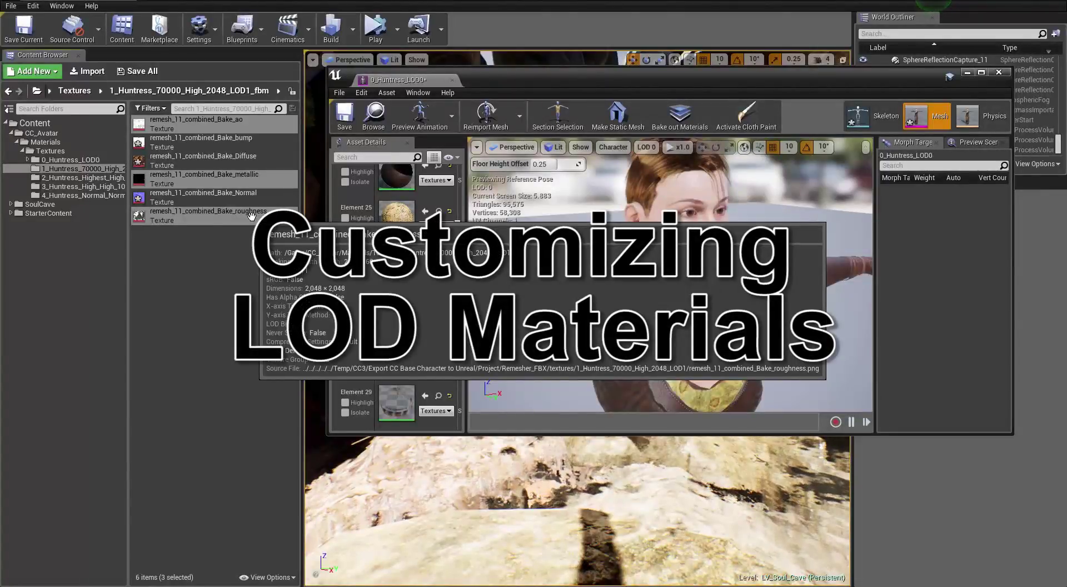
{"action": "double_click", "coordinate": [535, 79]}
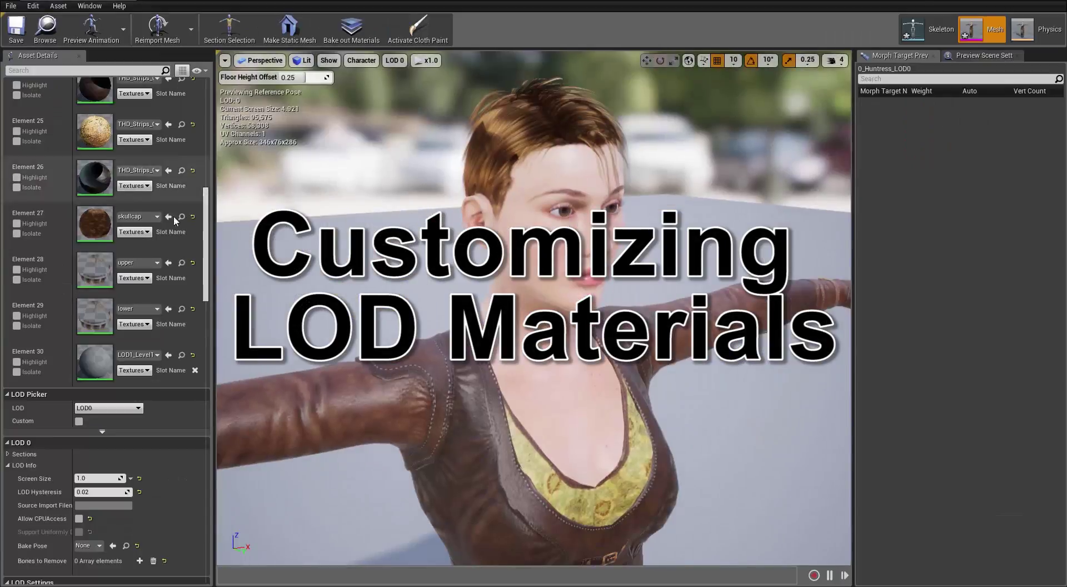
{"action": "mouse_move", "coordinate": [206, 209]}
{"action": "left_mouse_down"}
{"action": "mouse_move", "coordinate": [210, 251]}
{"action": "mouse_move", "coordinate": [211, 207]}
{"action": "left_mouse_up"}
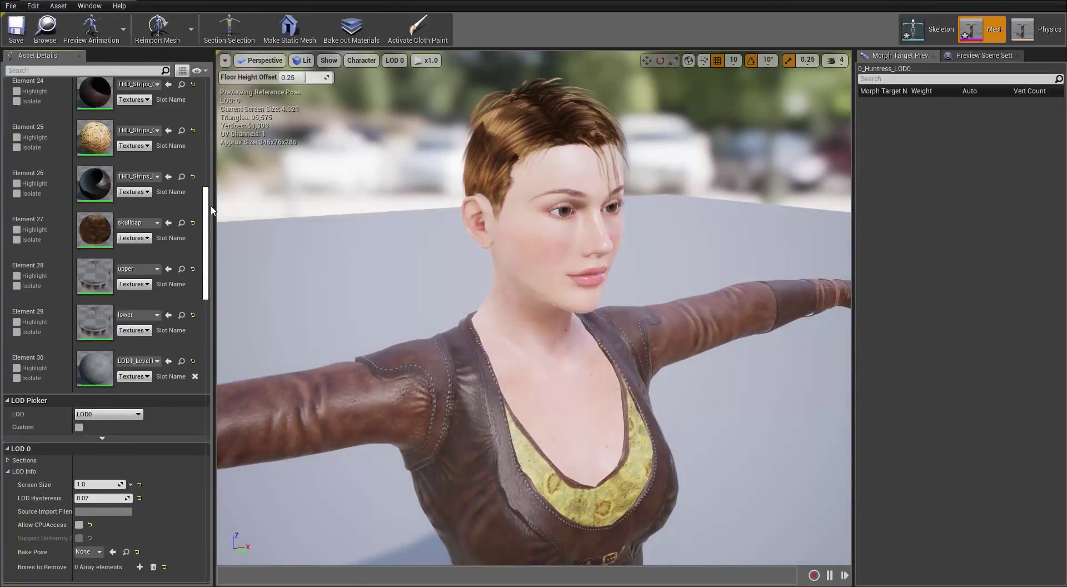
{"action": "left_click", "coordinate": [402, 63]}
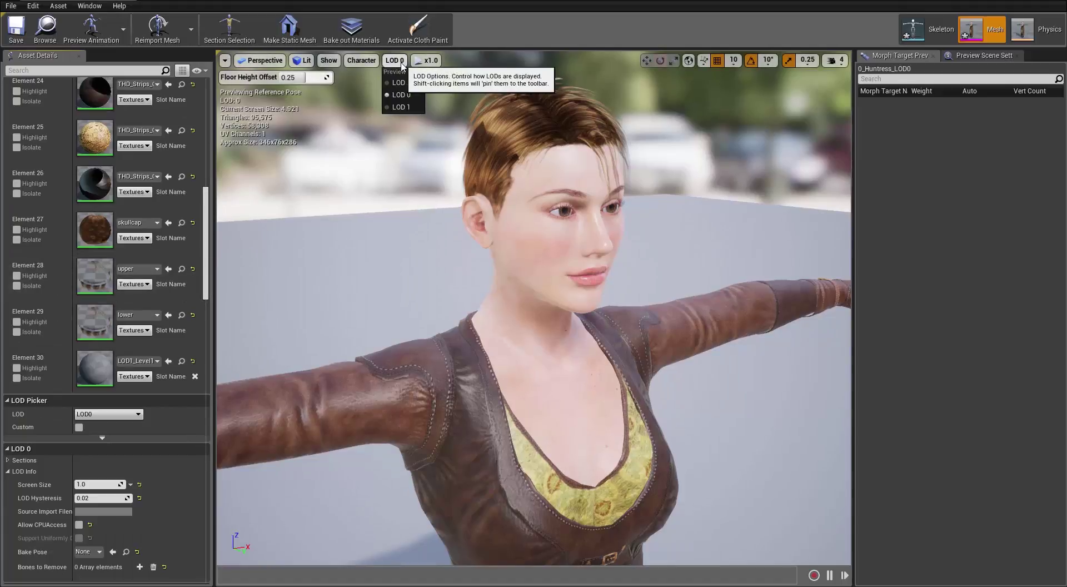
{"action": "left_click", "coordinate": [403, 107]}
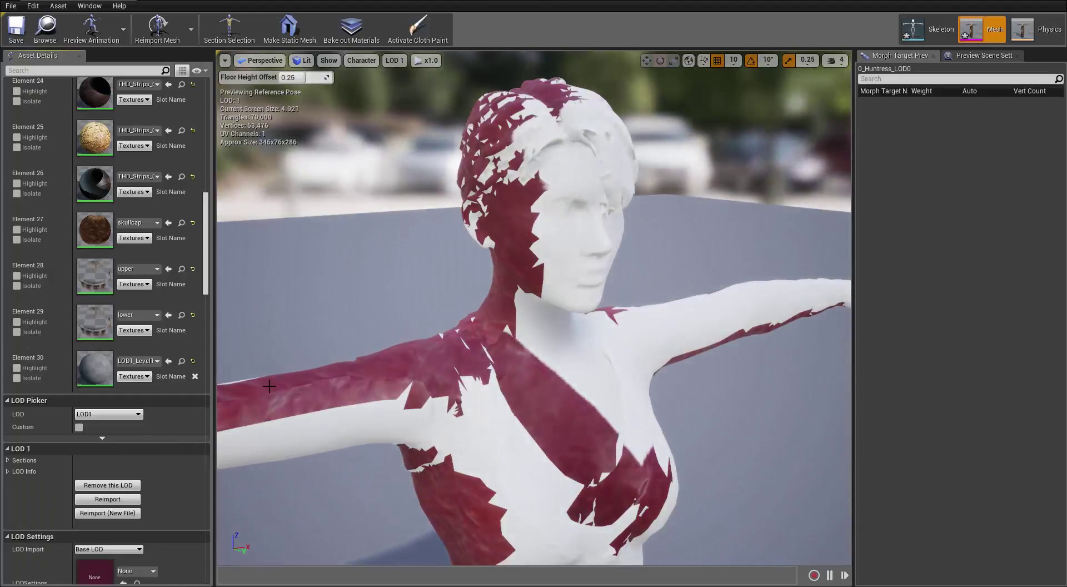
- Open the LOD1_Level1 material, shift its result node to free space for textures, and shrink the editor window
{"action": "double_click", "coordinate": [96, 370]}
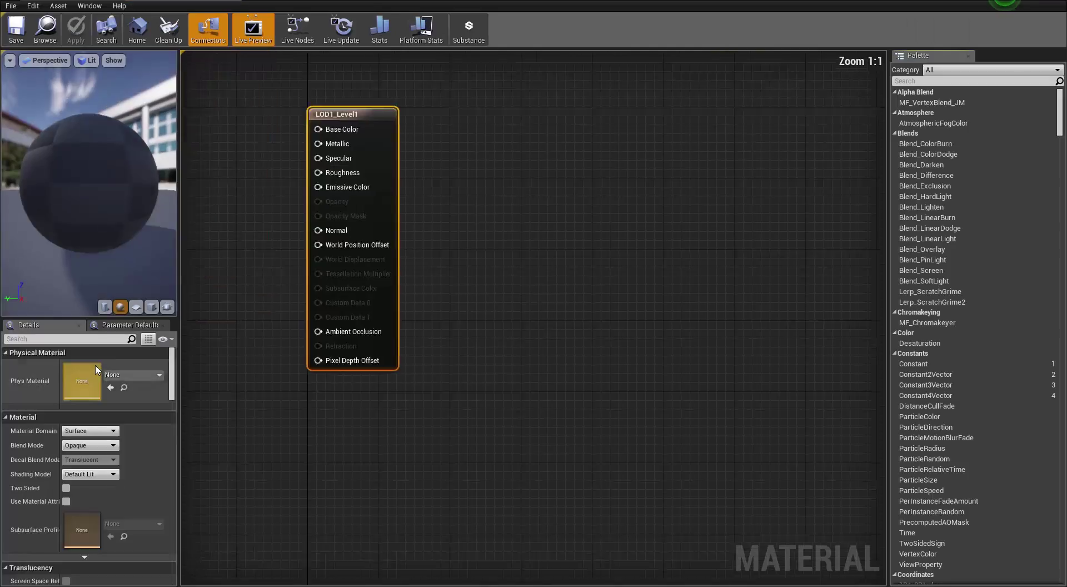
{"action": "left_click_drag", "start_coordinate": [516, 218], "coordinate": [623, 192]}
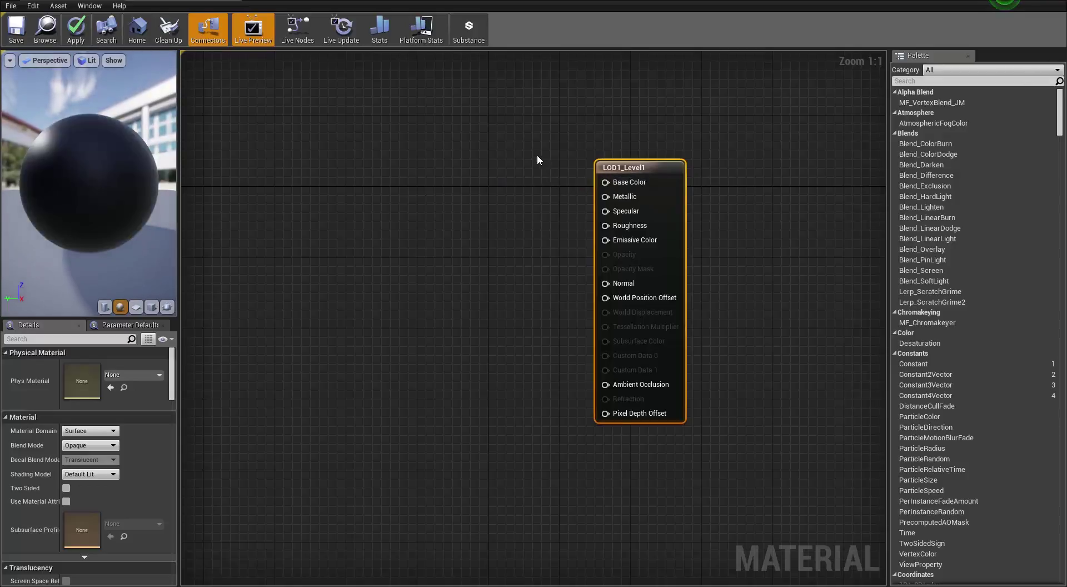
{"action": "left_click", "coordinate": [1036, 2]}
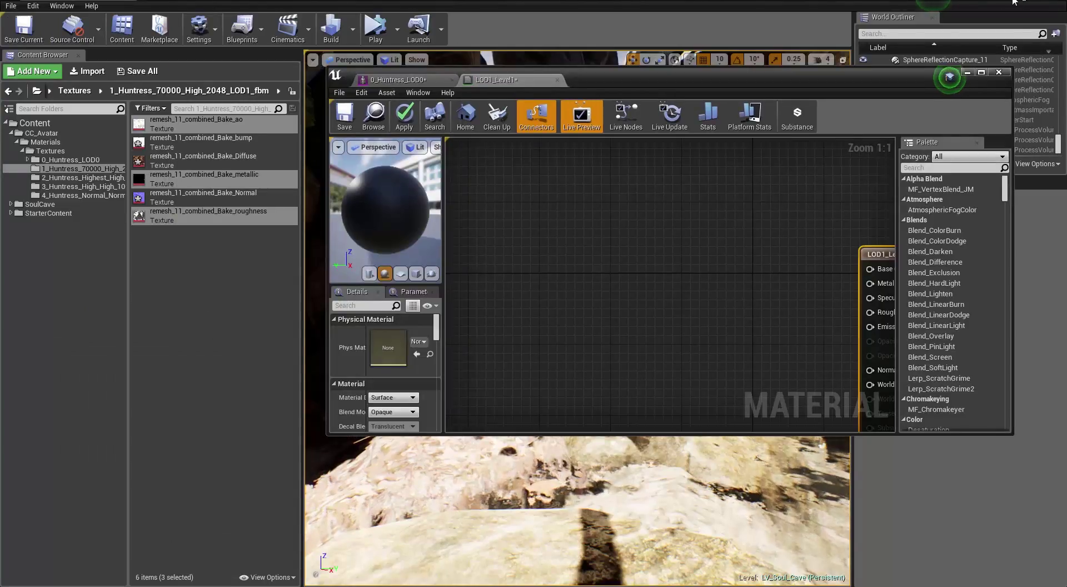
- Add the LOD1 ao, Diffuse, metallic, Normal and roughness textures to the LOD1_Level1 material graph, leaving out bump, and maximize the editor
{"action": "left_click", "coordinate": [83, 169]}
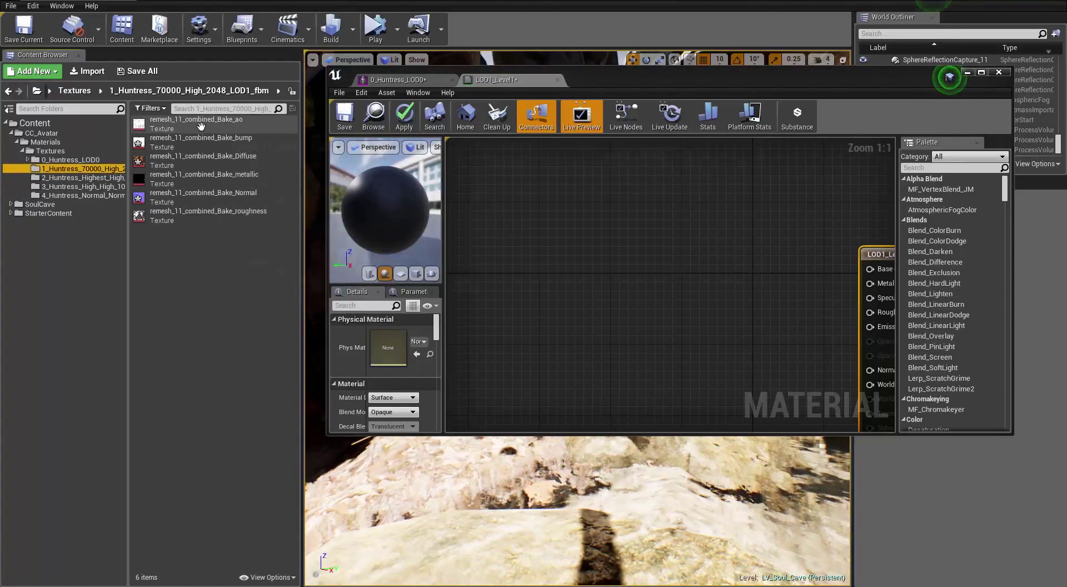
{"action": "left_click", "coordinate": [200, 124]}
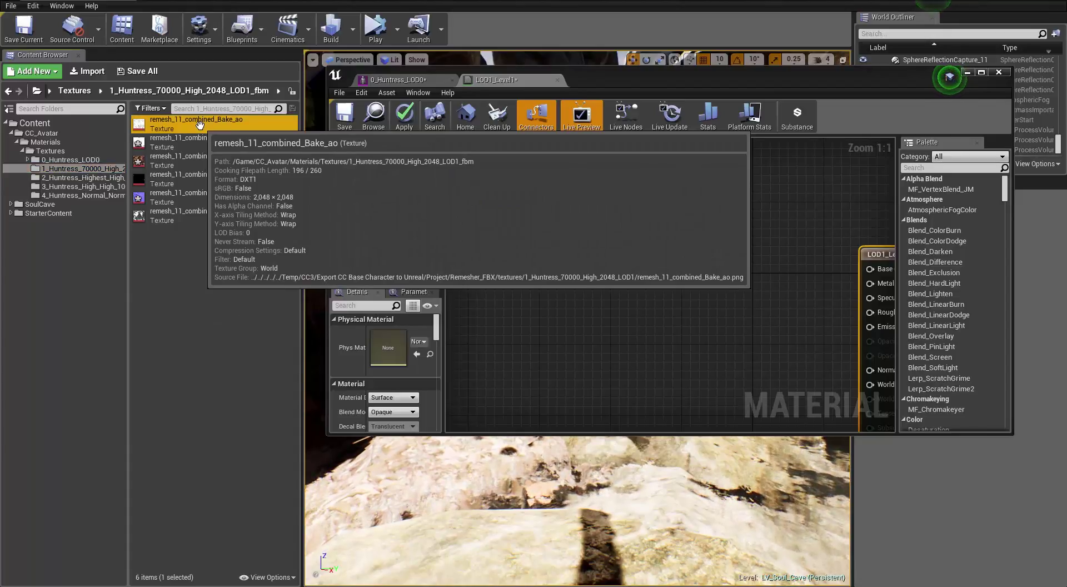
{"action": "left_click", "coordinate": [206, 158], "text": "ctrl"}
{"action": "left_click", "coordinate": [214, 179], "text": "ctrl"}
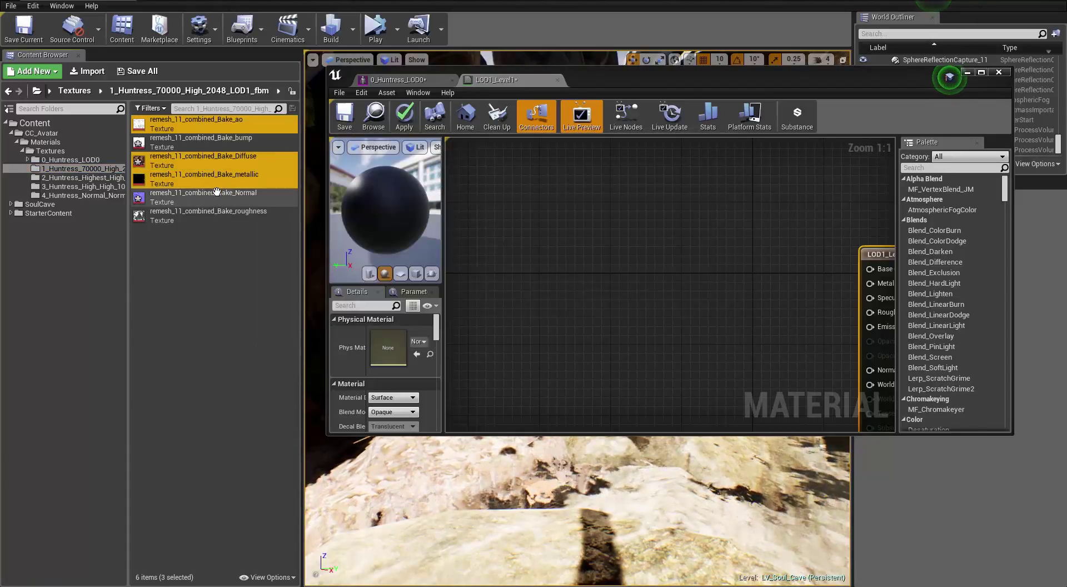
{"action": "left_click", "coordinate": [206, 197], "text": "ctrl"}
{"action": "left_click", "coordinate": [206, 215], "text": "ctrl"}
{"action": "left_click_drag", "start_coordinate": [177, 122], "coordinate": [709, 290]}
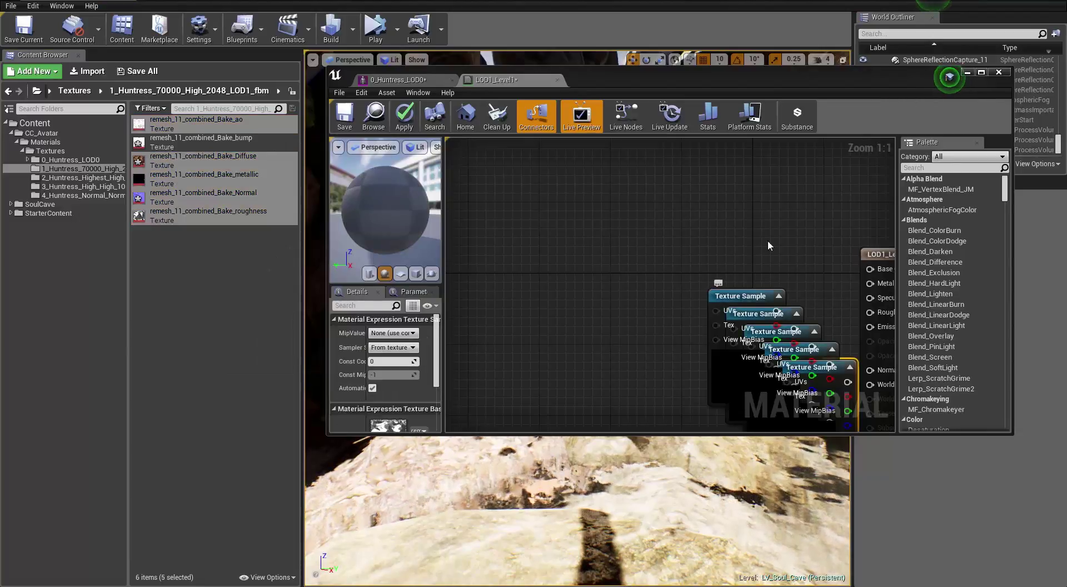
{"action": "double_click", "coordinate": [842, 75]}
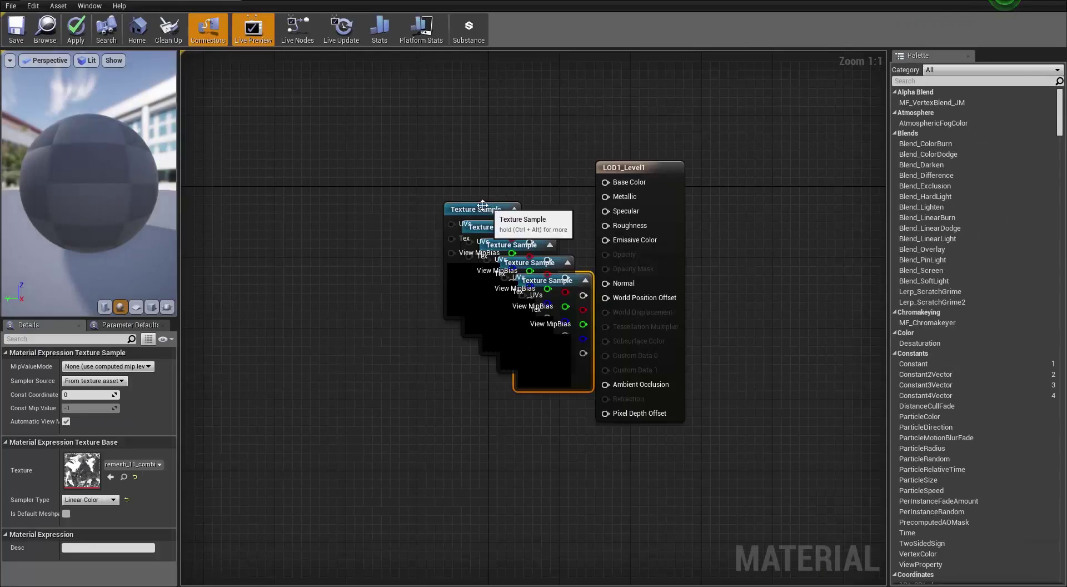
- Spread the stacked texture samples apart in the graph so that none of them overlap
{"action": "left_click_drag", "start_coordinate": [467, 207], "coordinate": [432, 119]}
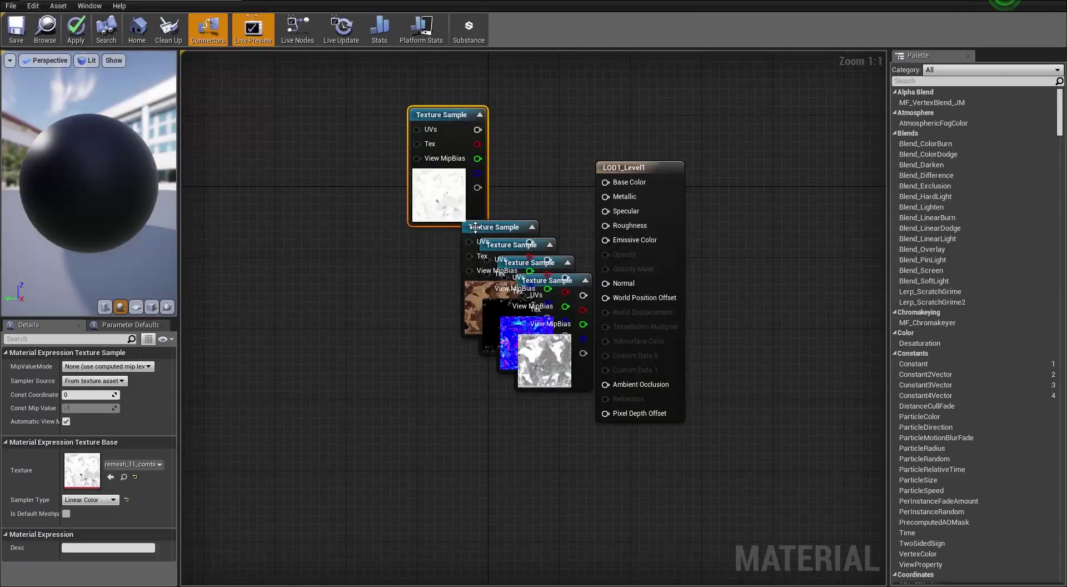
{"action": "left_click_drag", "start_coordinate": [484, 230], "coordinate": [396, 278]}
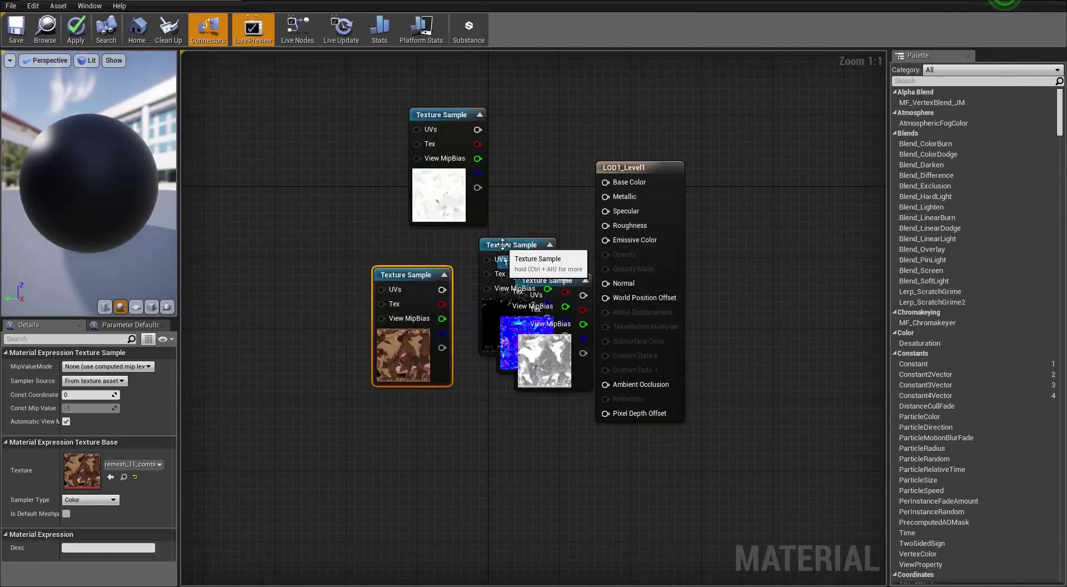
{"action": "left_click_drag", "start_coordinate": [502, 259], "coordinate": [405, 432]}
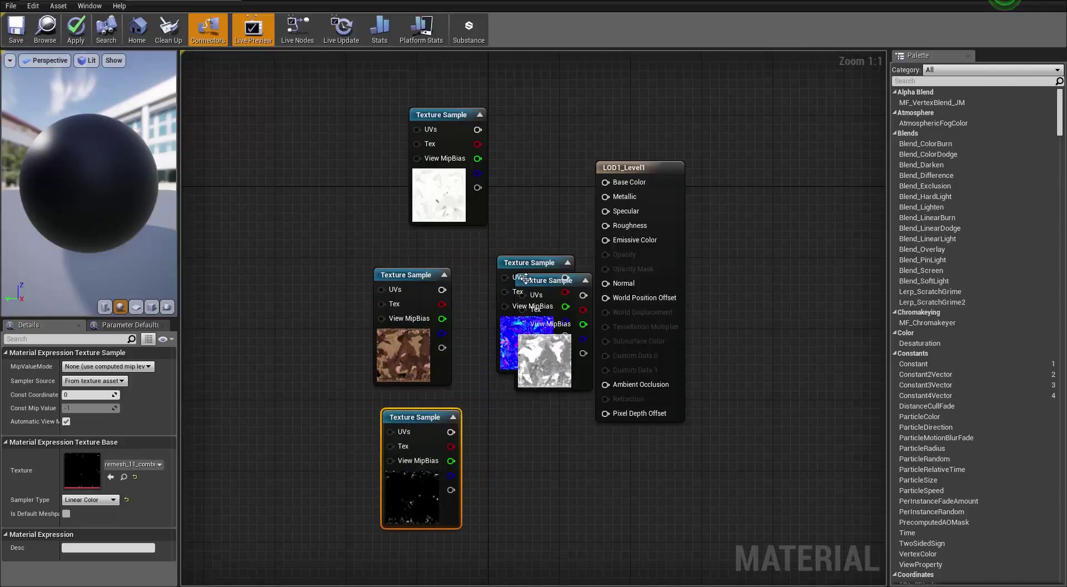
{"action": "left_click_drag", "start_coordinate": [525, 278], "coordinate": [526, 442]}
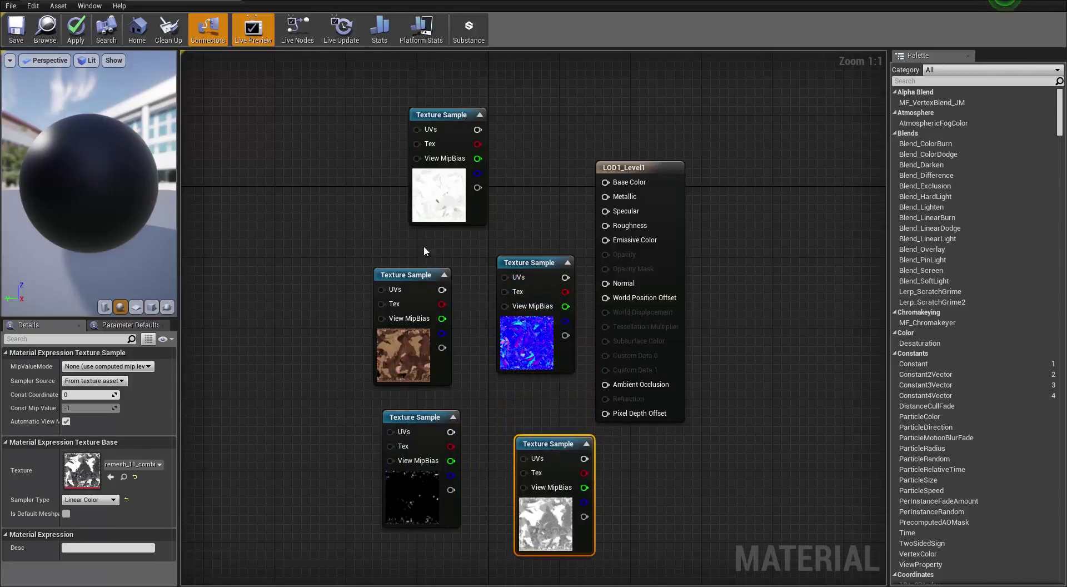
- Connect the Diffuse texture to Base Color, ao to Ambient Occlusion and metallic to Metallic, repositioning their nodes beside the result node
{"action": "left_click_drag", "start_coordinate": [404, 278], "coordinate": [605, 183]}
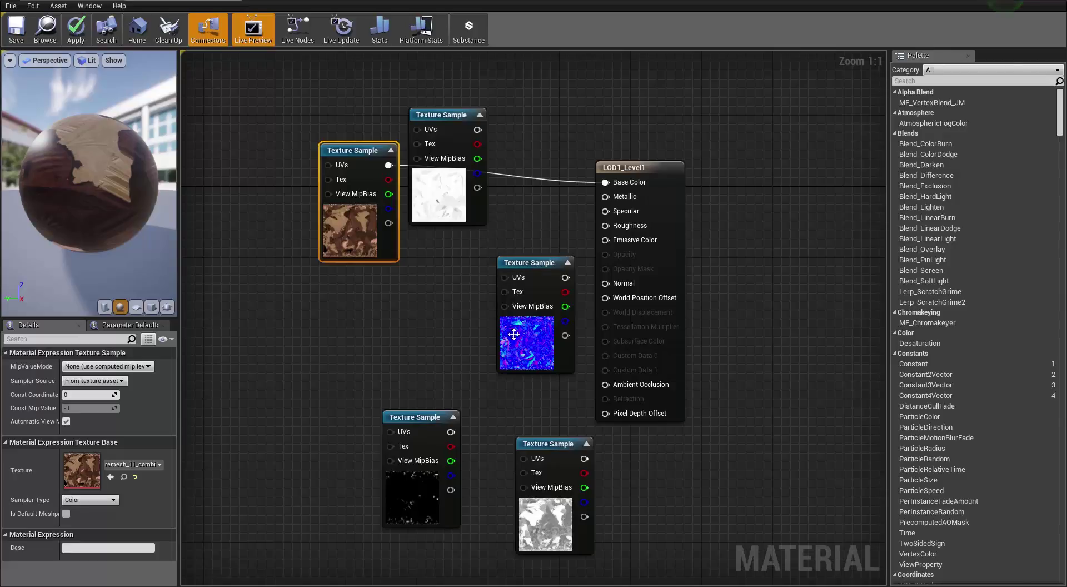
{"action": "left_click", "coordinate": [445, 114]}
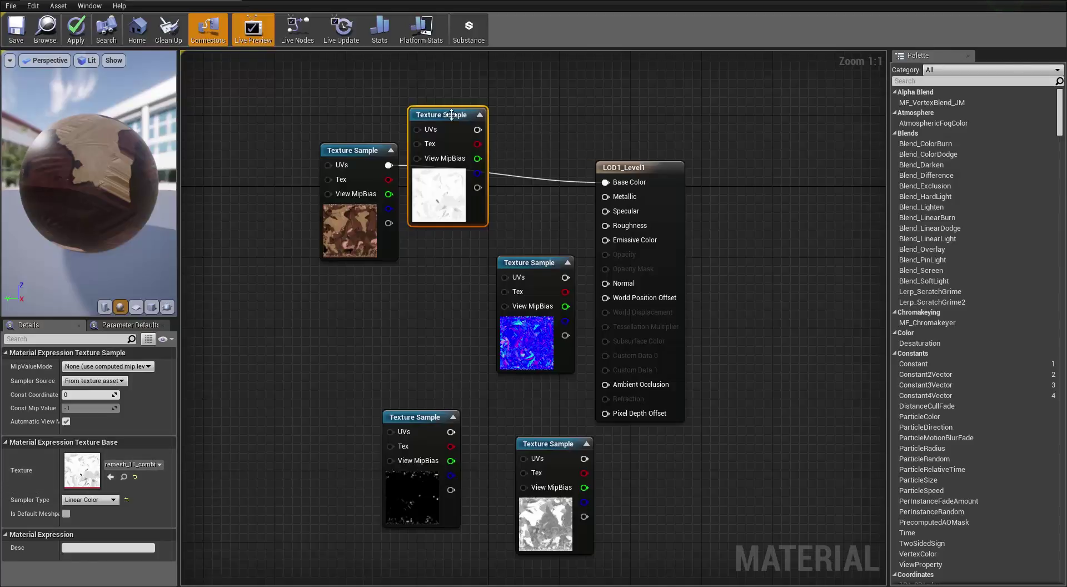
{"action": "left_click_drag", "start_coordinate": [452, 114], "coordinate": [605, 385]}
{"action": "left_click_drag", "start_coordinate": [416, 418], "coordinate": [381, 284]}
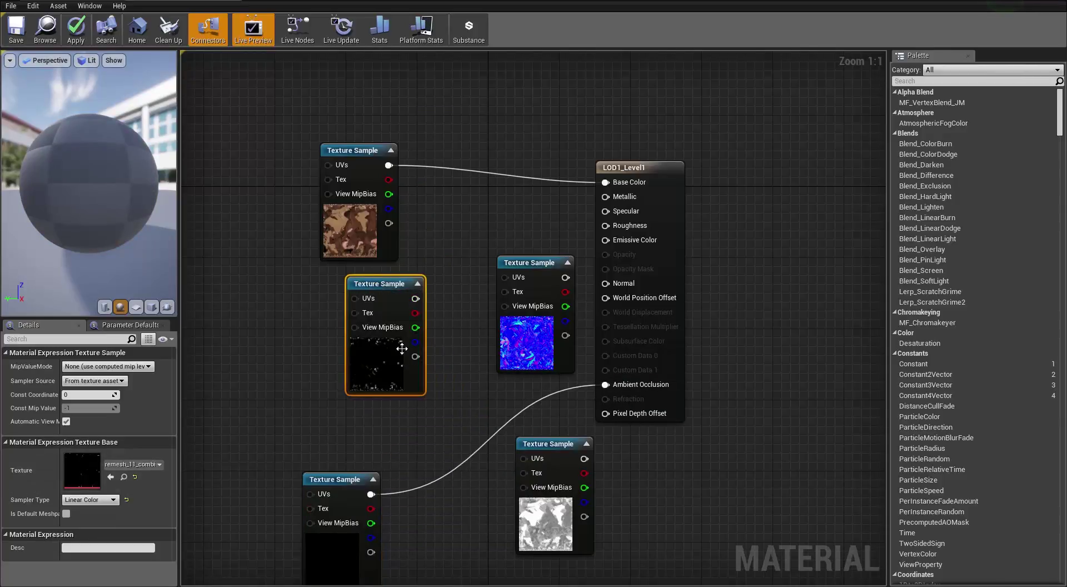
{"action": "left_click_drag", "start_coordinate": [417, 299], "coordinate": [606, 197]}
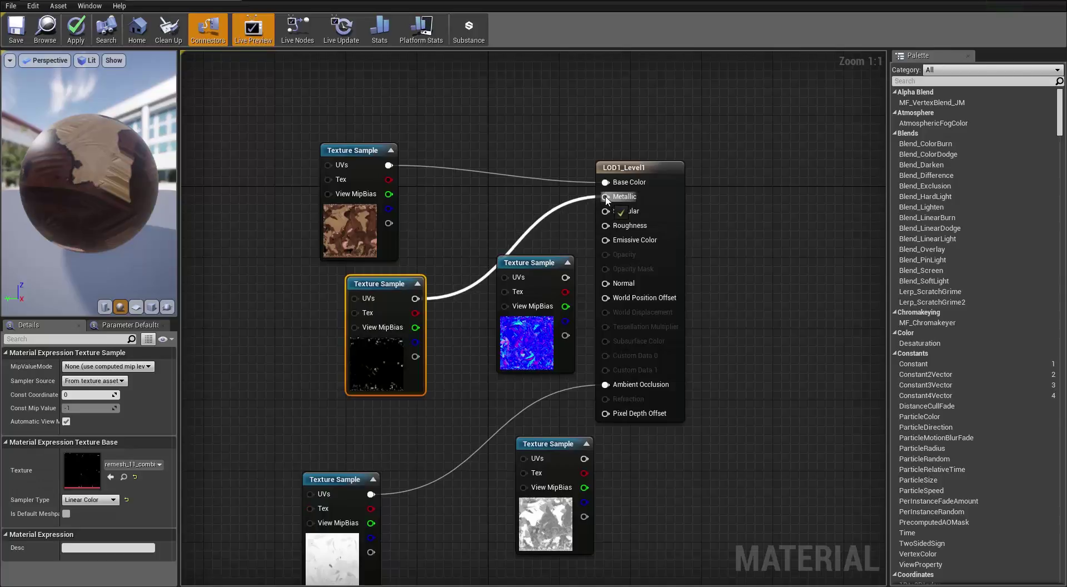
- Connect the Normal texture to Normal and the roughness texture to Roughness, moving the texture samples clear of each other
{"action": "left_click", "coordinate": [536, 266]}
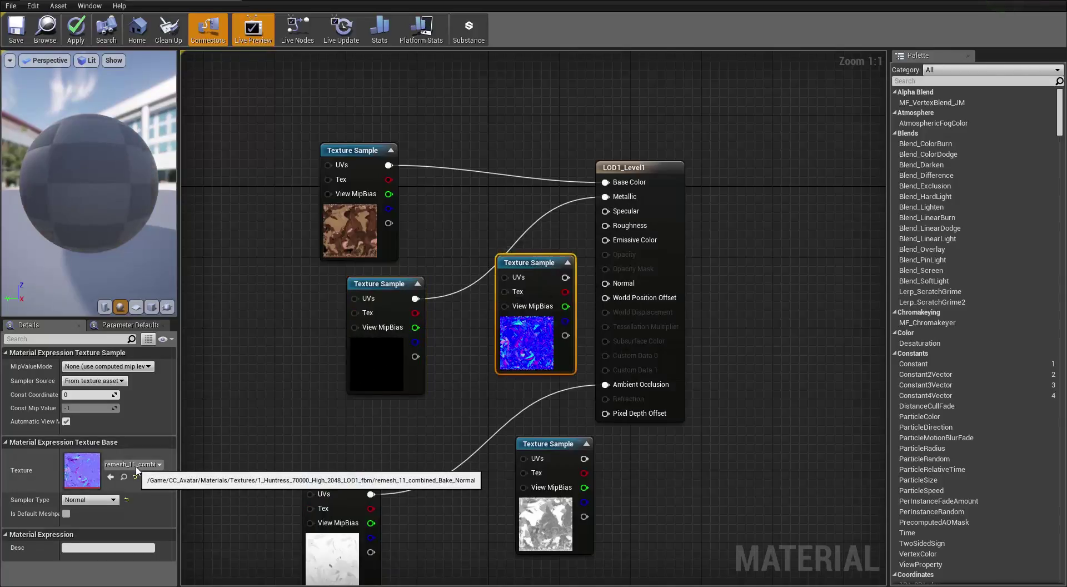
{"action": "left_click_drag", "start_coordinate": [573, 277], "coordinate": [606, 284]}
{"action": "left_click_drag", "start_coordinate": [522, 275], "coordinate": [446, 502]}
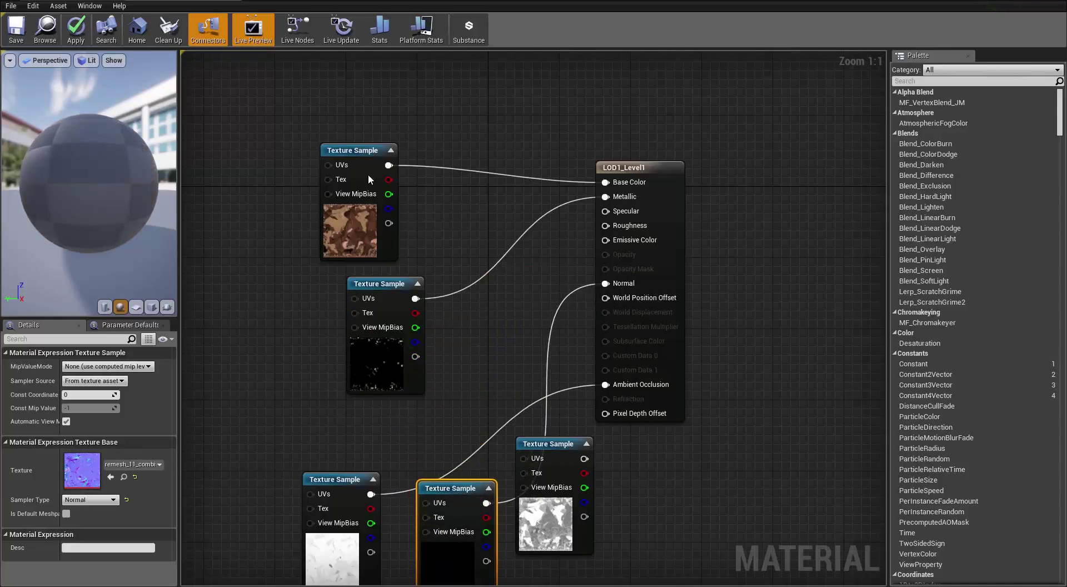
{"action": "left_click_drag", "start_coordinate": [362, 158], "coordinate": [397, 145]}
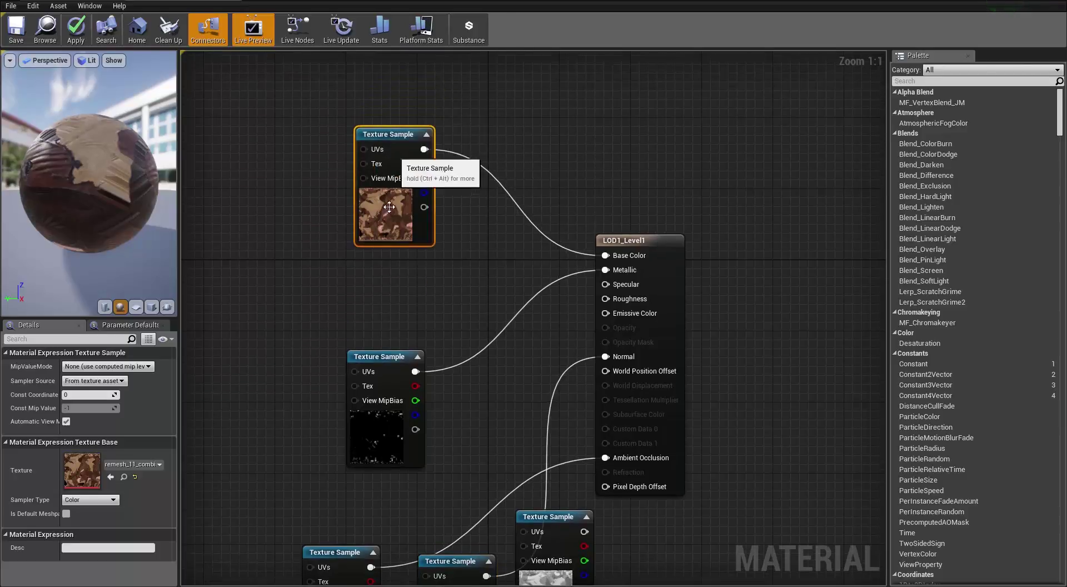
{"action": "left_click_drag", "start_coordinate": [388, 359], "coordinate": [397, 268]}
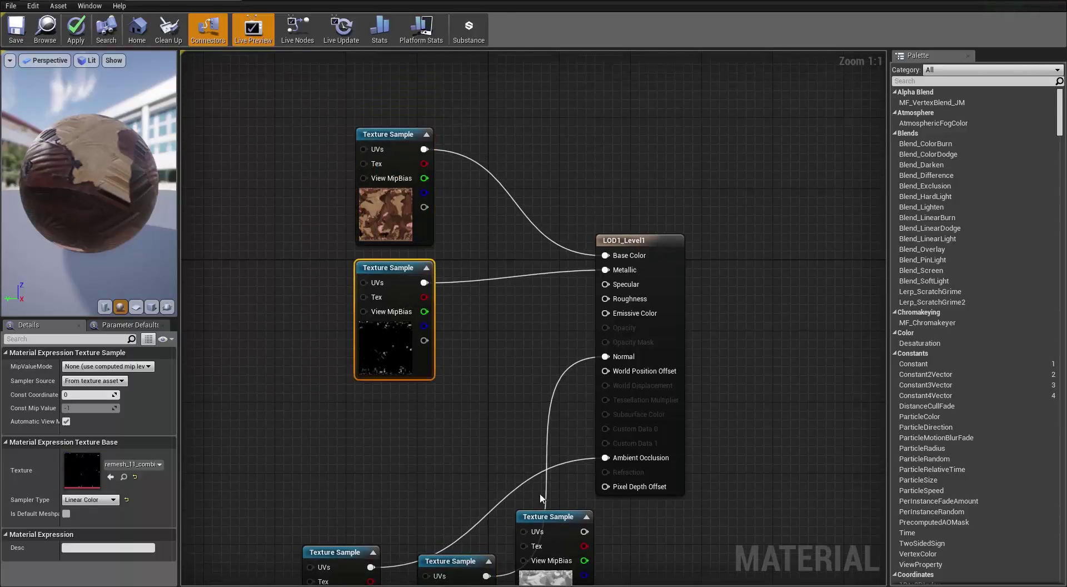
{"action": "left_click_drag", "start_coordinate": [589, 525], "coordinate": [606, 298]}
- Line up the Normal and ao texture samples below the roughness sample to form one tidy column
{"action": "scroll", "coordinate": [820, 321], "scroll_direction": "down", "scroll_amount": 2}
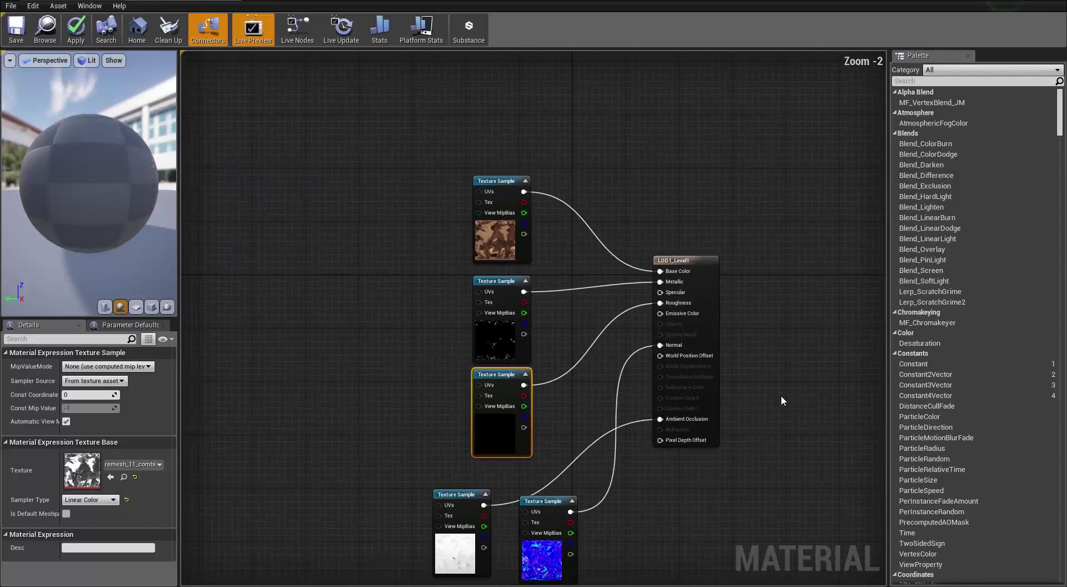
{"action": "right_click_drag", "start_coordinate": [781, 400], "coordinate": [736, 267]}
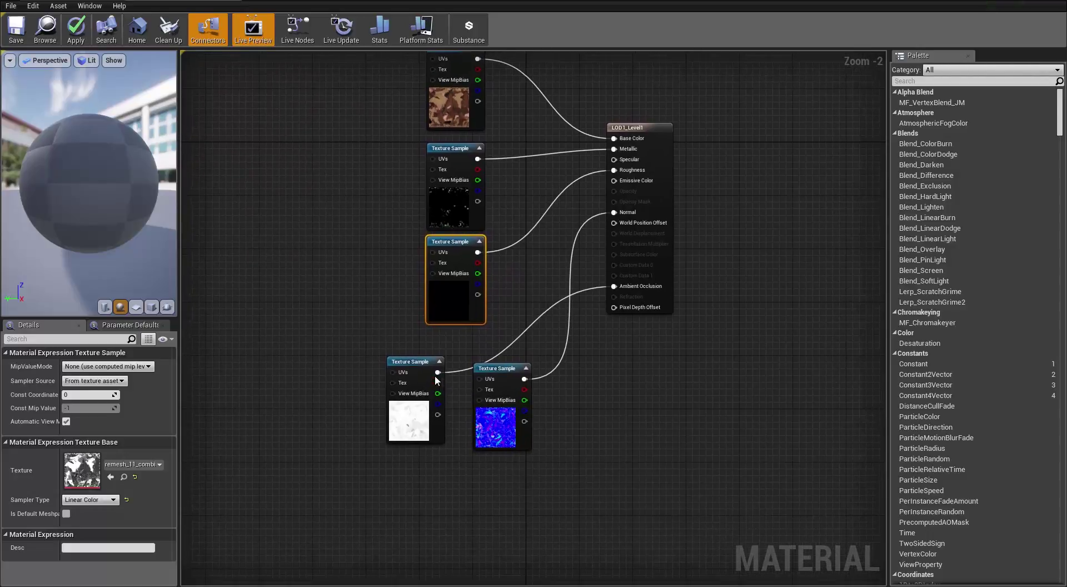
{"action": "left_click_drag", "start_coordinate": [414, 362], "coordinate": [559, 427]}
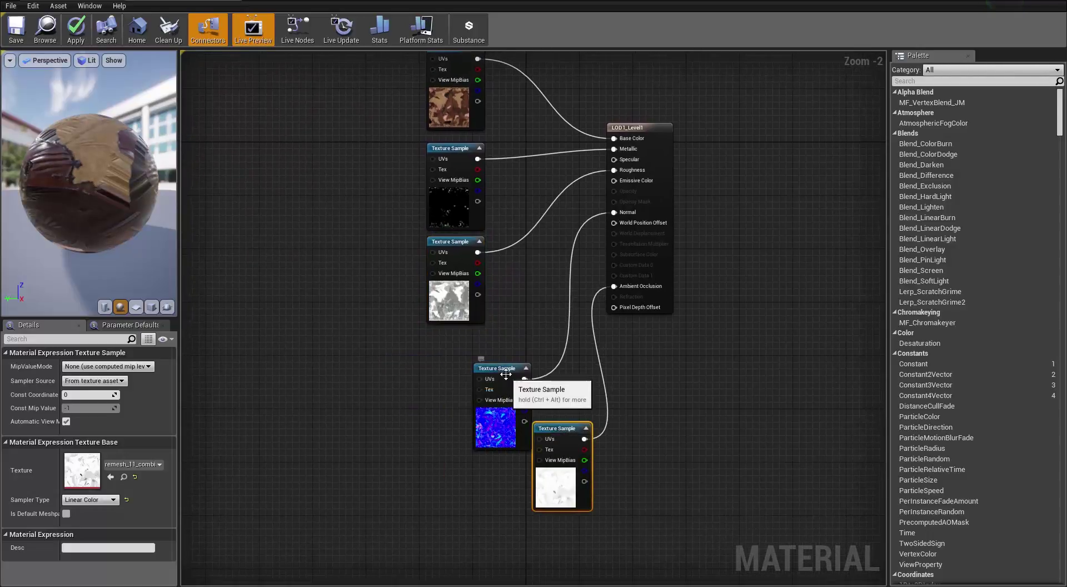
{"action": "left_click_drag", "start_coordinate": [506, 375], "coordinate": [460, 346]}
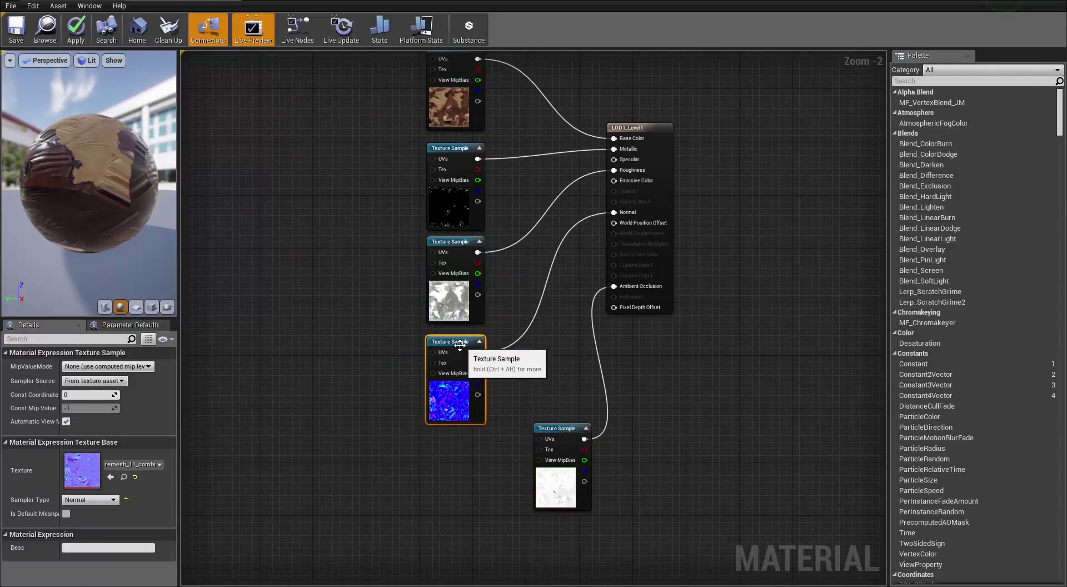
{"action": "left_click_drag", "start_coordinate": [568, 425], "coordinate": [466, 438]}
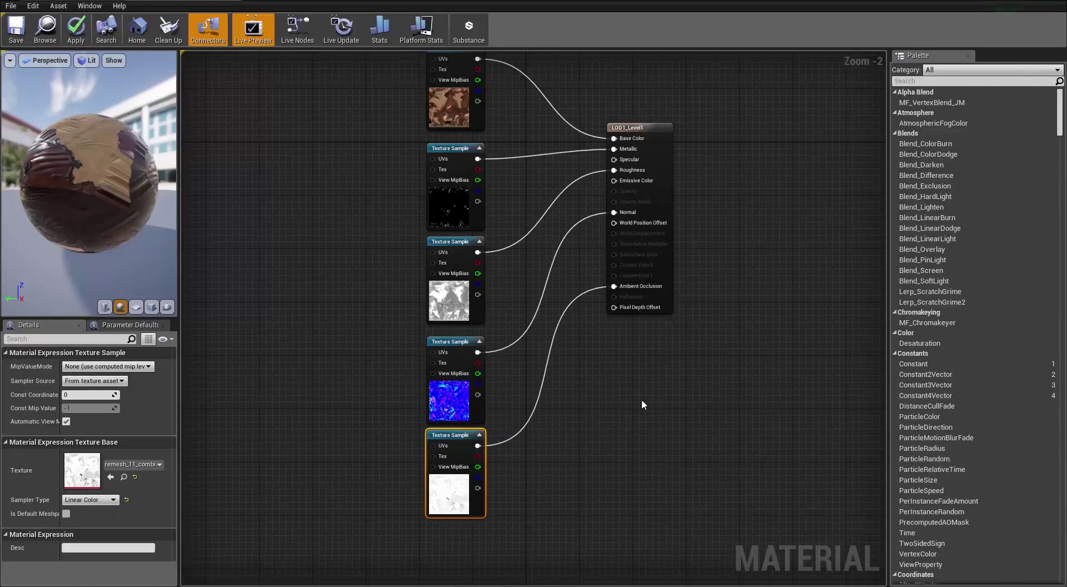
{"action": "right_click_drag", "start_coordinate": [782, 208], "coordinate": [773, 238]}
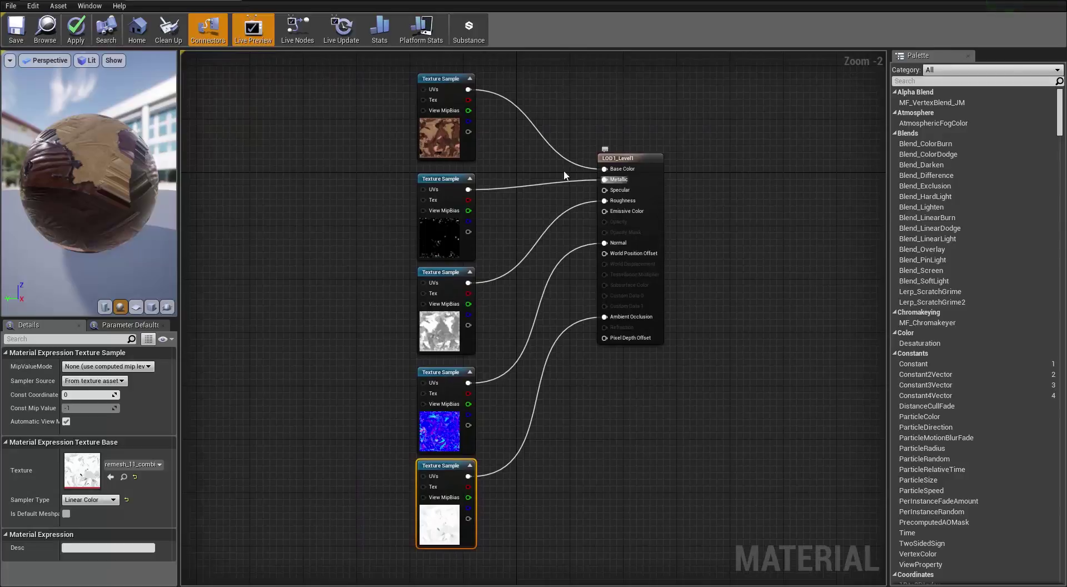
- Rotate the material preview sphere to check its surface, save the LOD1_Level1 material and return to the 0_Huntress_LOD0 mesh editor
{"action": "left_click", "coordinate": [440, 179]}
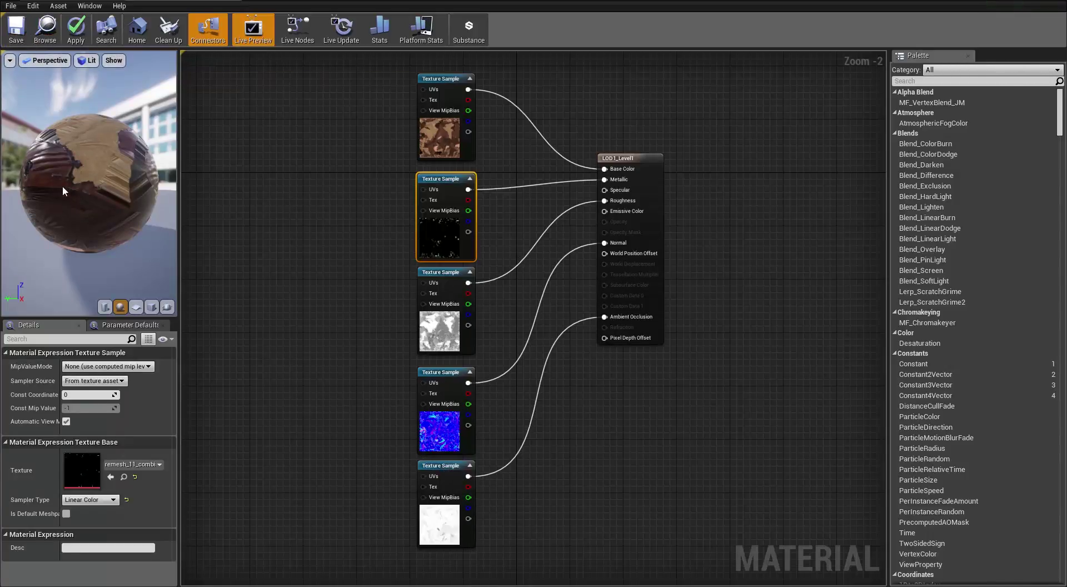
{"action": "mouse_move", "coordinate": [55, 190]}
{"action": "right_mouse_down"}
{"action": "mouse_move", "coordinate": [55, 245]}
{"action": "mouse_move", "coordinate": [54, 200]}
{"action": "right_mouse_up"}
{"action": "left_click_drag", "start_coordinate": [55, 190], "coordinate": [255, 190]}
{"action": "left_click_drag", "start_coordinate": [169, 151], "coordinate": [175, 148]}
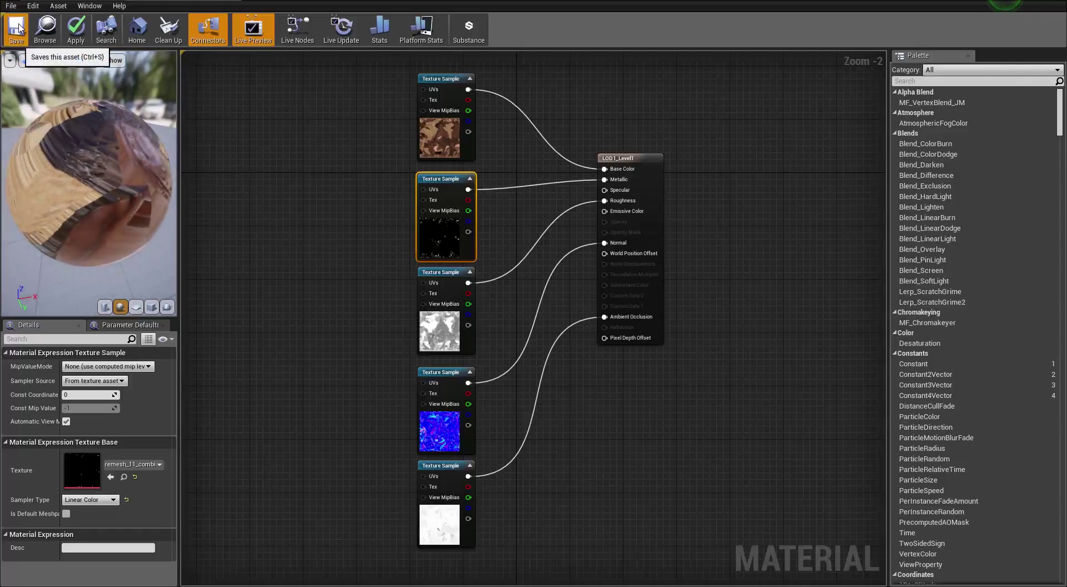
{"action": "left_click", "coordinate": [16, 29]}
{"action": "left_click", "coordinate": [234, 1]}
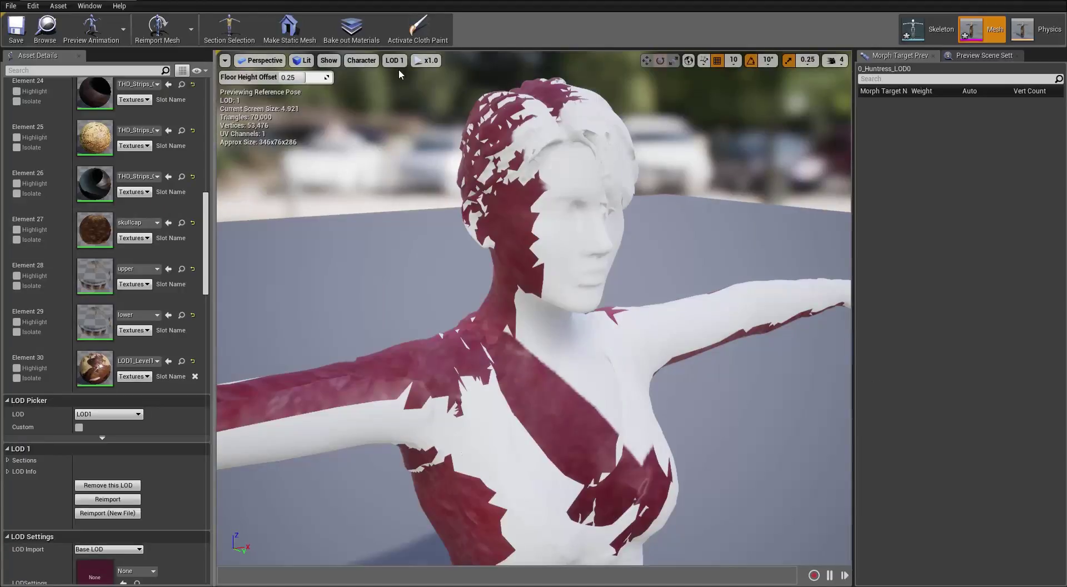
- Assign the LOD1_Level1 material slot to Section 0 of LOD 1 and inspect the textured character from the front
{"action": "left_click_drag", "start_coordinate": [204, 257], "coordinate": [204, 283]}
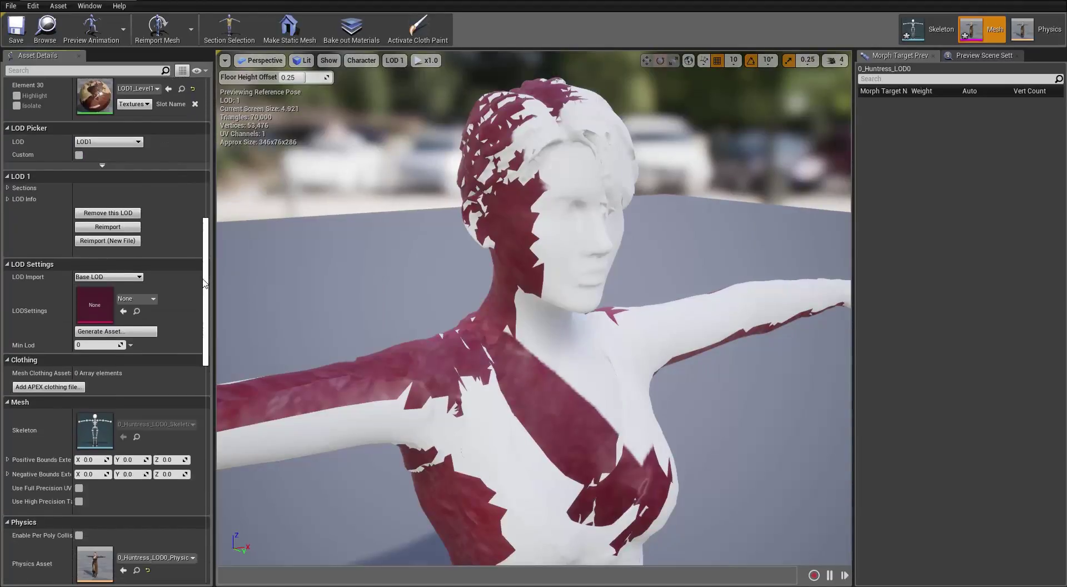
{"action": "left_click", "coordinate": [7, 188]}
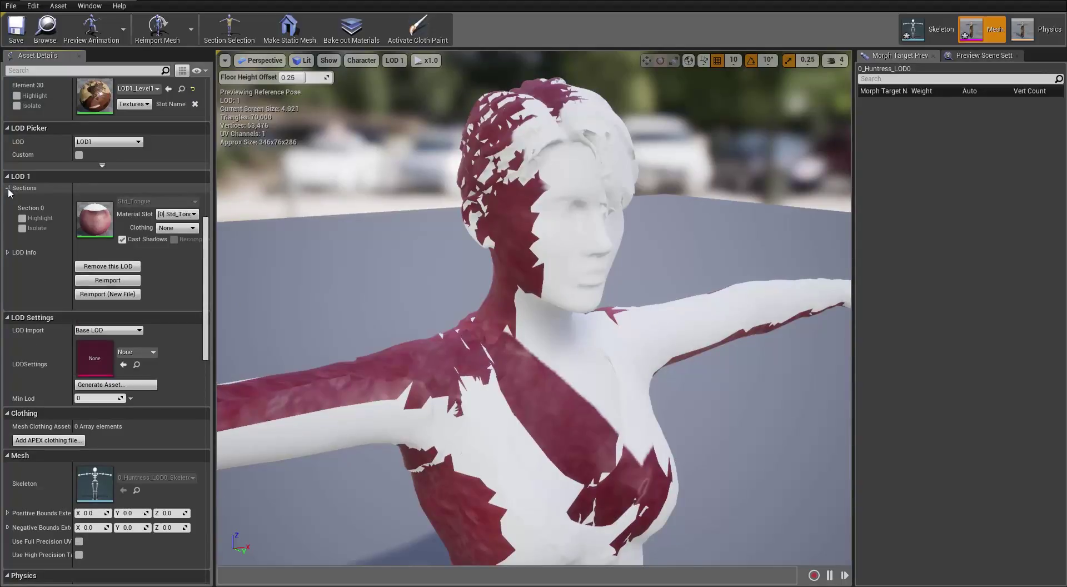
{"action": "left_click", "coordinate": [188, 214]}
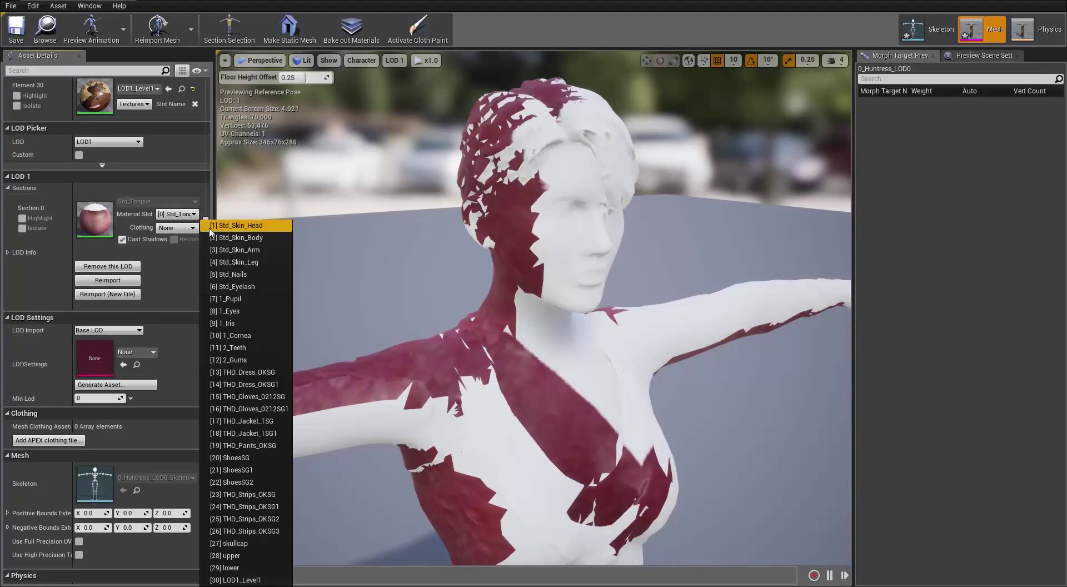
{"action": "left_click", "coordinate": [249, 579]}
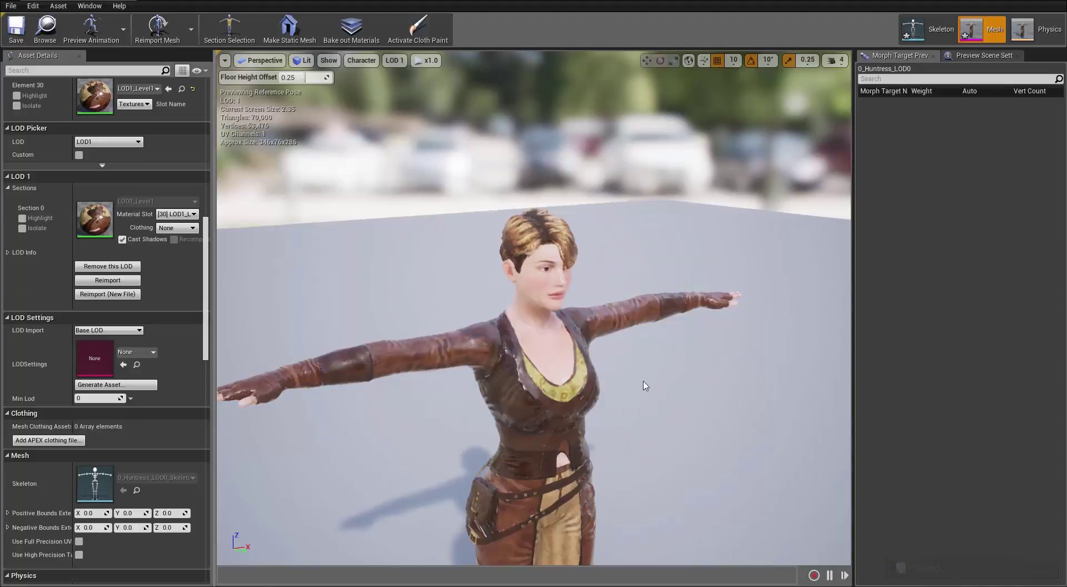
{"action": "right_click_drag", "start_coordinate": [645, 385], "coordinate": [744, 407]}
{"action": "left_click_drag", "start_coordinate": [747, 395], "coordinate": [695, 396]}
{"action": "right_click_drag", "start_coordinate": [493, 364], "coordinate": [439, 364]}
{"action": "left_click_drag", "start_coordinate": [563, 351], "coordinate": [568, 303]}
{"action": "middle_click_drag", "start_coordinate": [579, 318], "coordinate": [594, 342]}
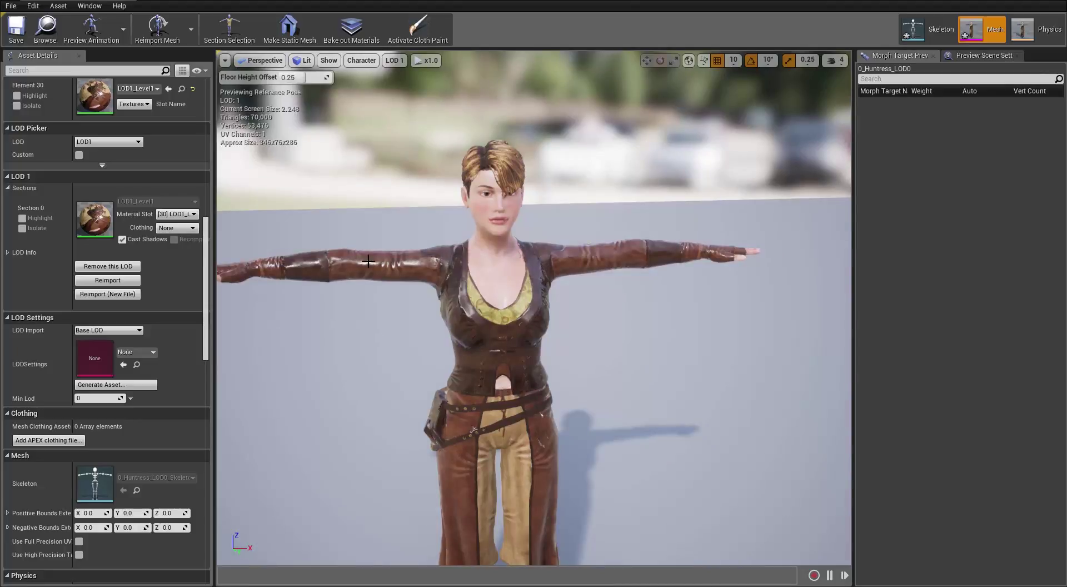
- Import 2_Huntress_Highest_High_2048_LOD2 as LOD Level 2 and preview the mesh at LOD 2
{"action": "scroll", "coordinate": [206, 261], "scroll_direction": "up", "scroll_amount": 5}
{"action": "scroll", "coordinate": [208, 263], "scroll_direction": "down", "scroll_amount": 6}
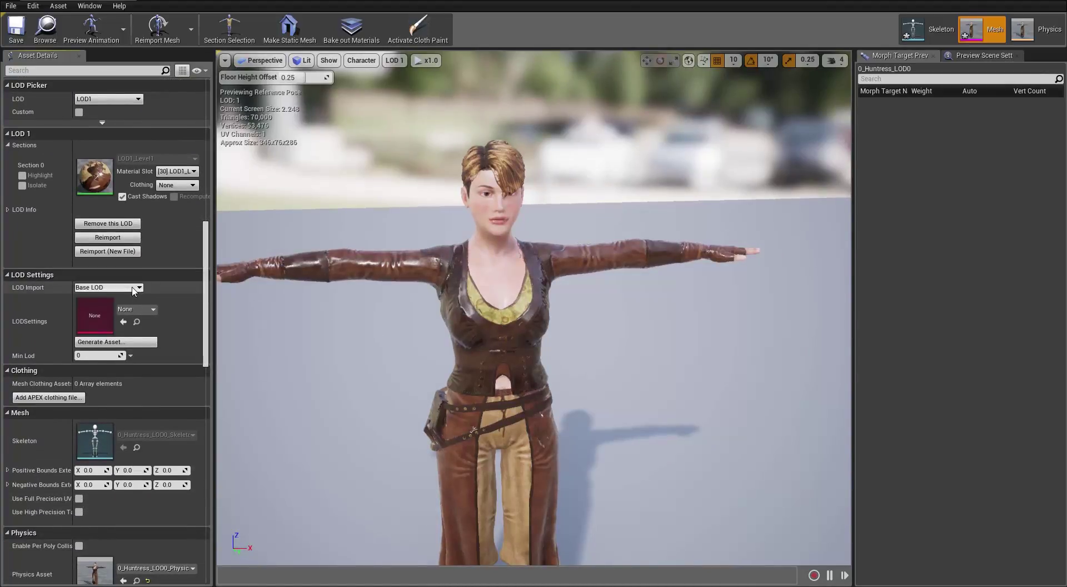
{"action": "left_click", "coordinate": [134, 288]}
{"action": "left_click", "coordinate": [121, 308]}
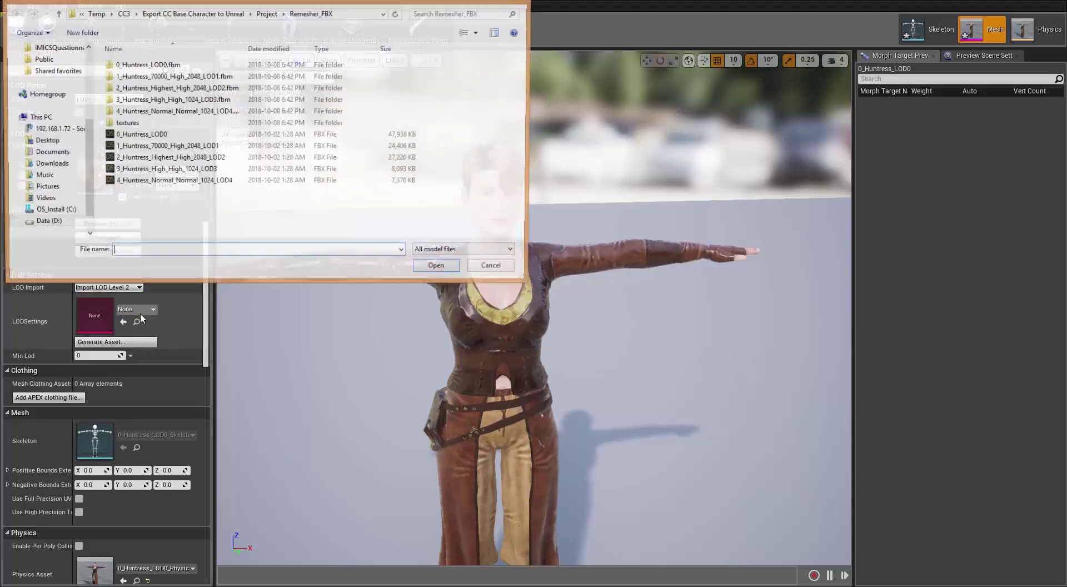
{"action": "double_click", "coordinate": [166, 157]}
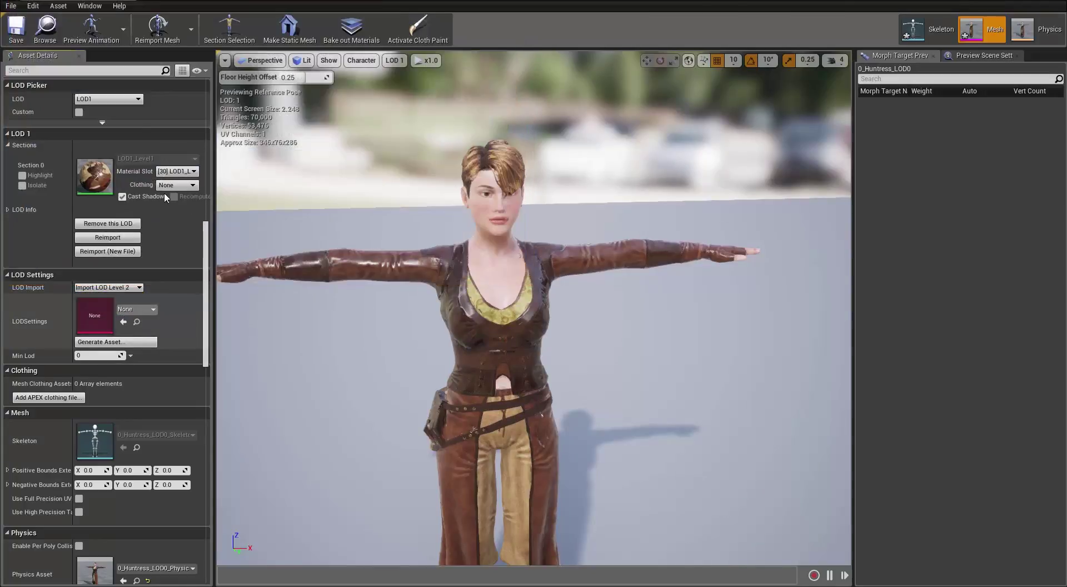
{"action": "left_click", "coordinate": [396, 62]}
{"action": "left_click", "coordinate": [402, 119]}
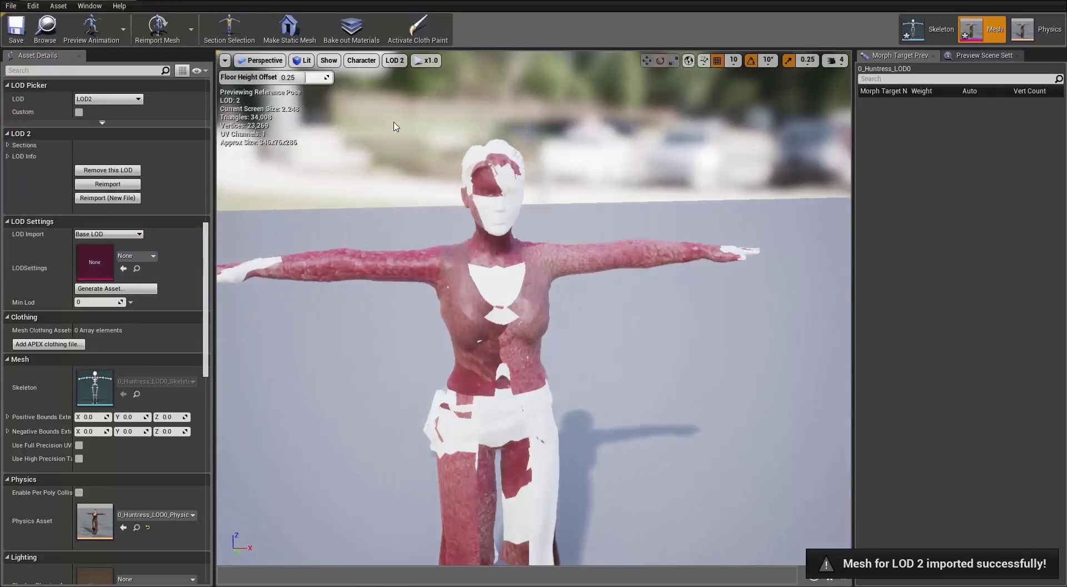
- Import 3_Huntress_High_High_1024_LOD3 as LOD Level 3 of the Huntress mesh
{"action": "left_click_drag", "start_coordinate": [485, 335], "coordinate": [407, 340]}
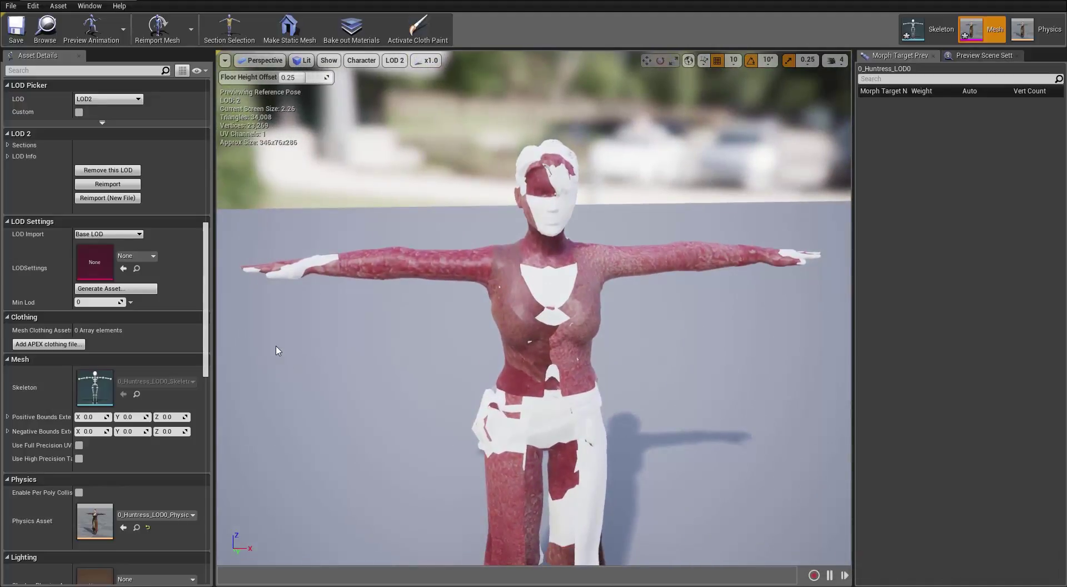
{"action": "left_click", "coordinate": [132, 234]}
{"action": "left_click", "coordinate": [121, 264]}
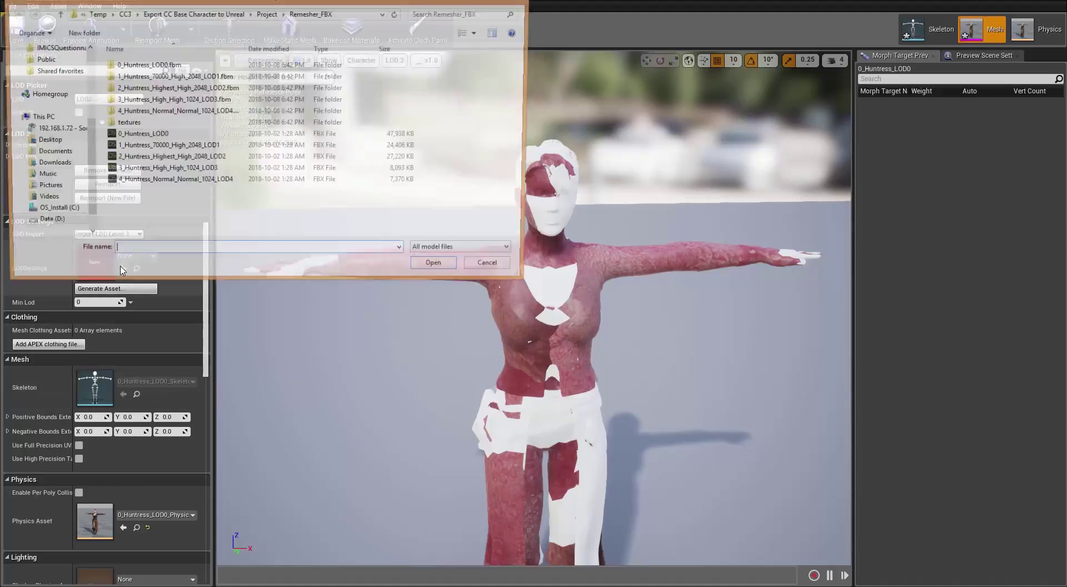
{"action": "left_click", "coordinate": [152, 172]}
{"action": "double_click", "coordinate": [151, 174]}
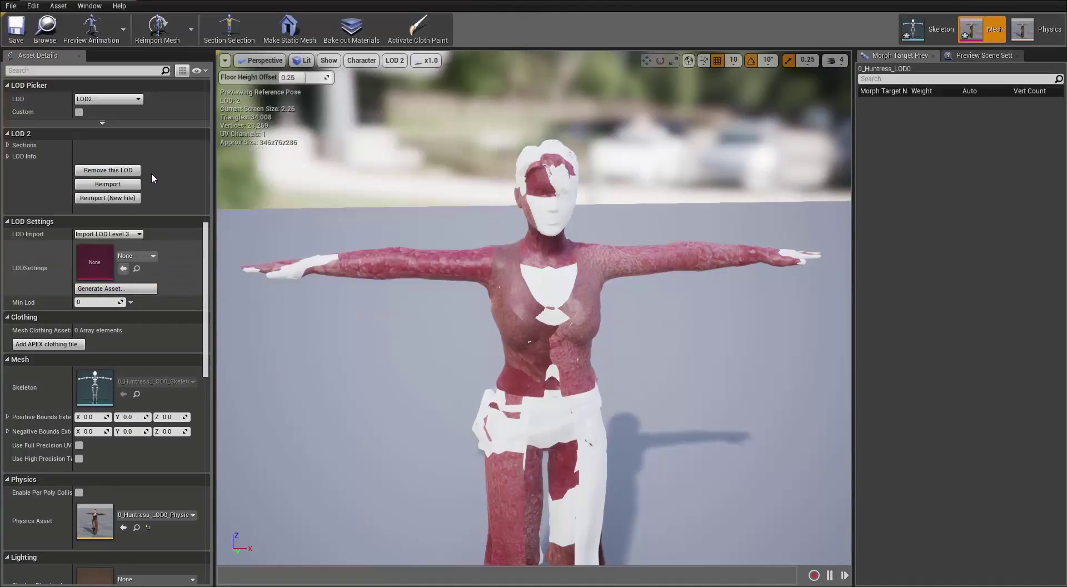
- Import 4_Huntress_Normal_Normal_1024_LOD4 as LOD Level 4 of the Huntress mesh
{"action": "left_click", "coordinate": [139, 236]}
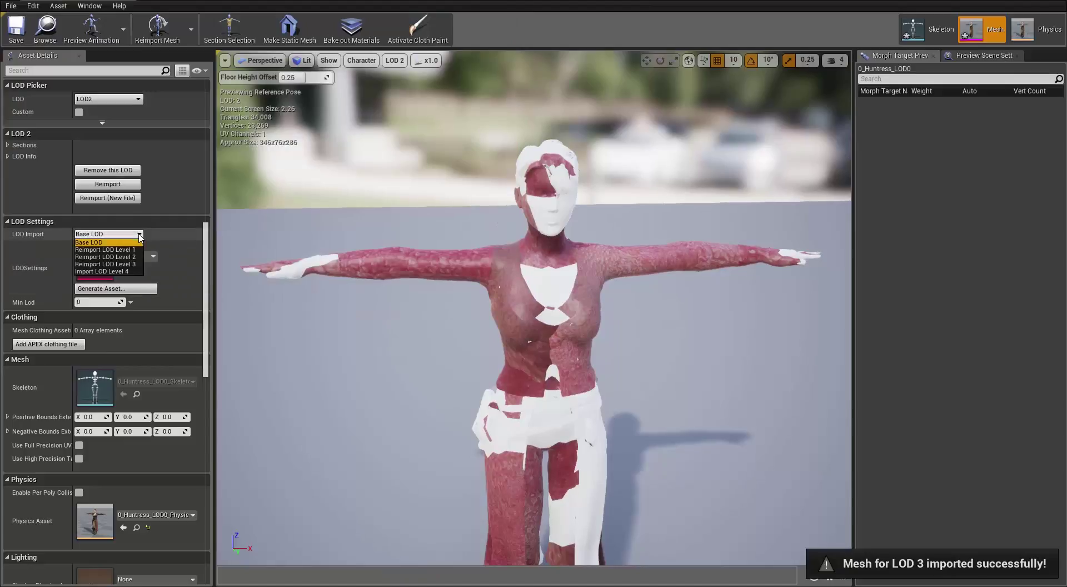
{"action": "left_click", "coordinate": [129, 271]}
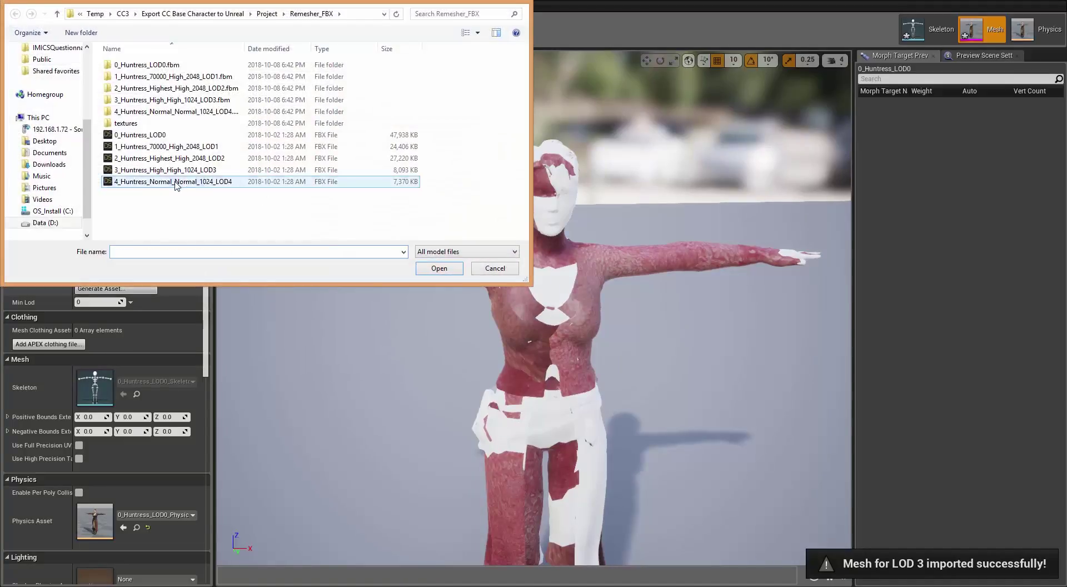
{"action": "double_click", "coordinate": [175, 182]}
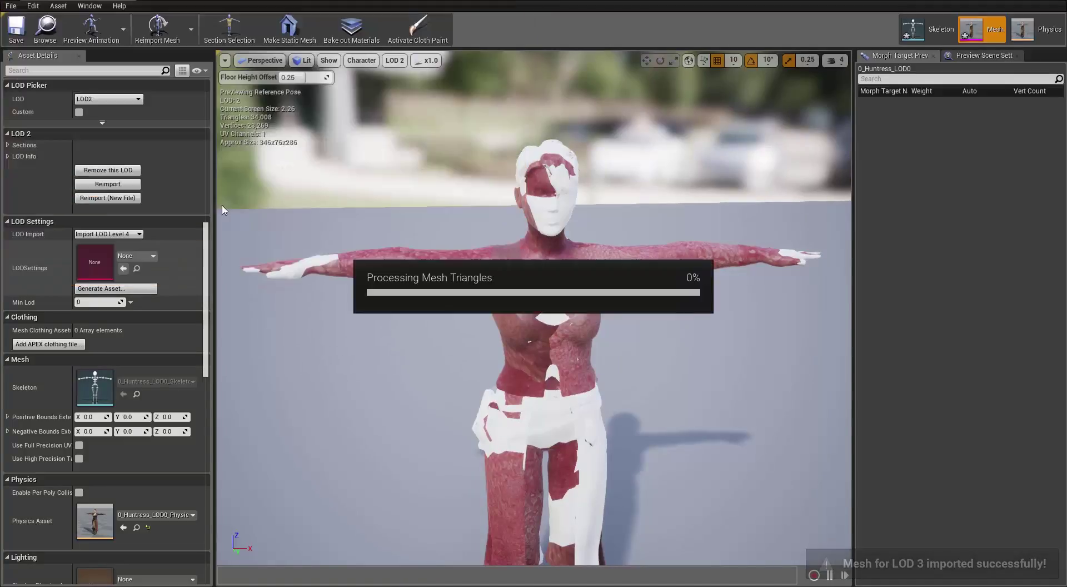
- Preview the character at LOD 3 and LOD 4, then return the preview to LOD 1
{"action": "left_click", "coordinate": [402, 62]}
{"action": "left_click", "coordinate": [402, 133]}
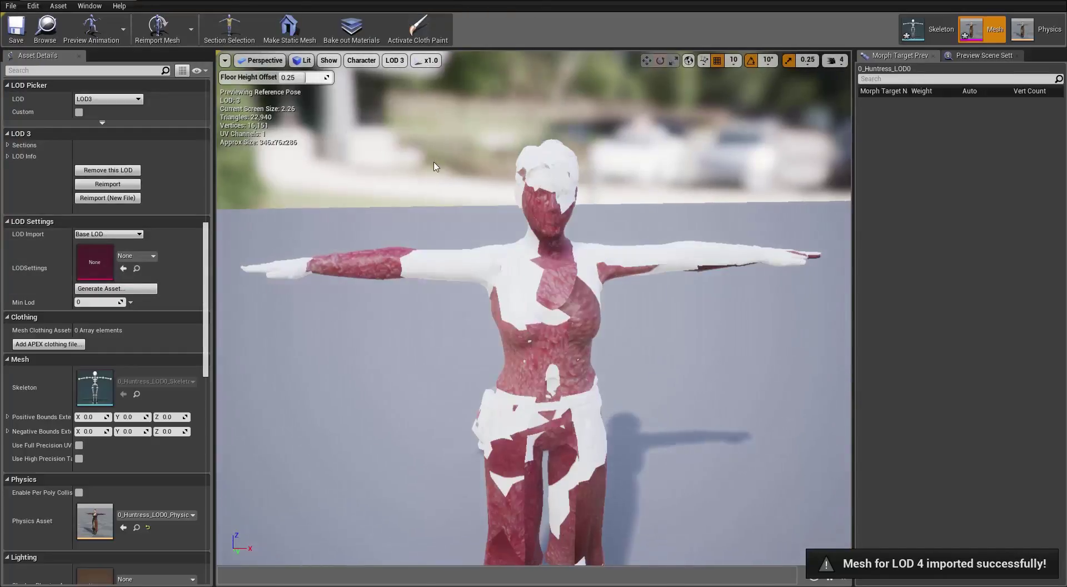
{"action": "left_click", "coordinate": [394, 61]}
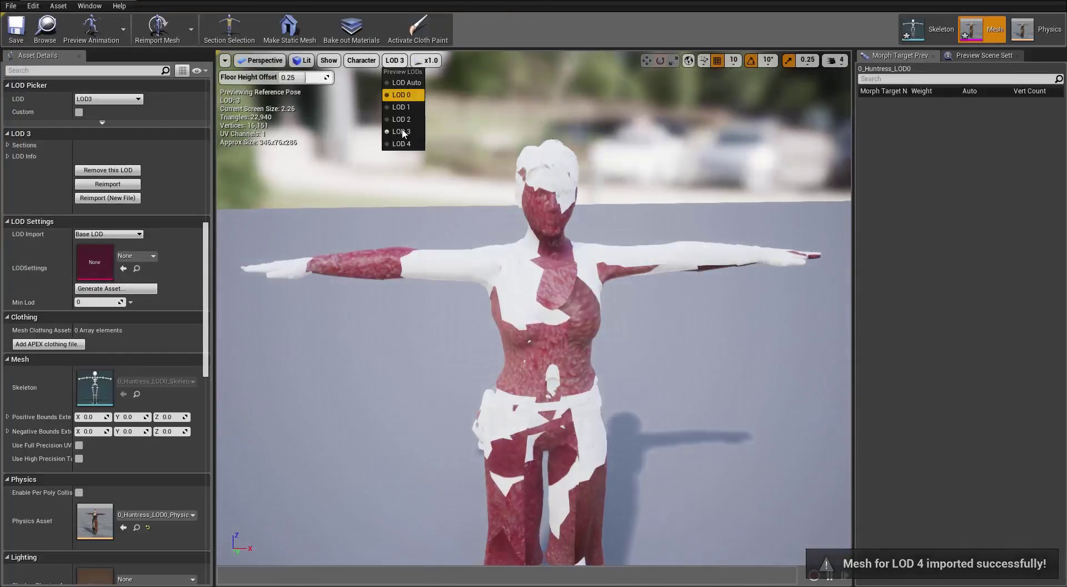
{"action": "left_click", "coordinate": [402, 143]}
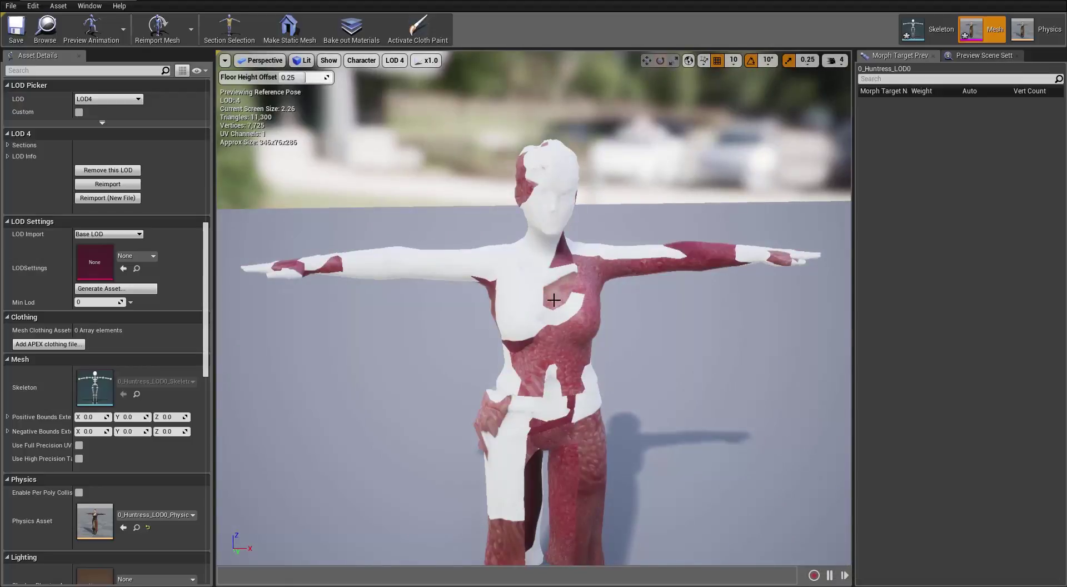
{"action": "left_click", "coordinate": [395, 60]}
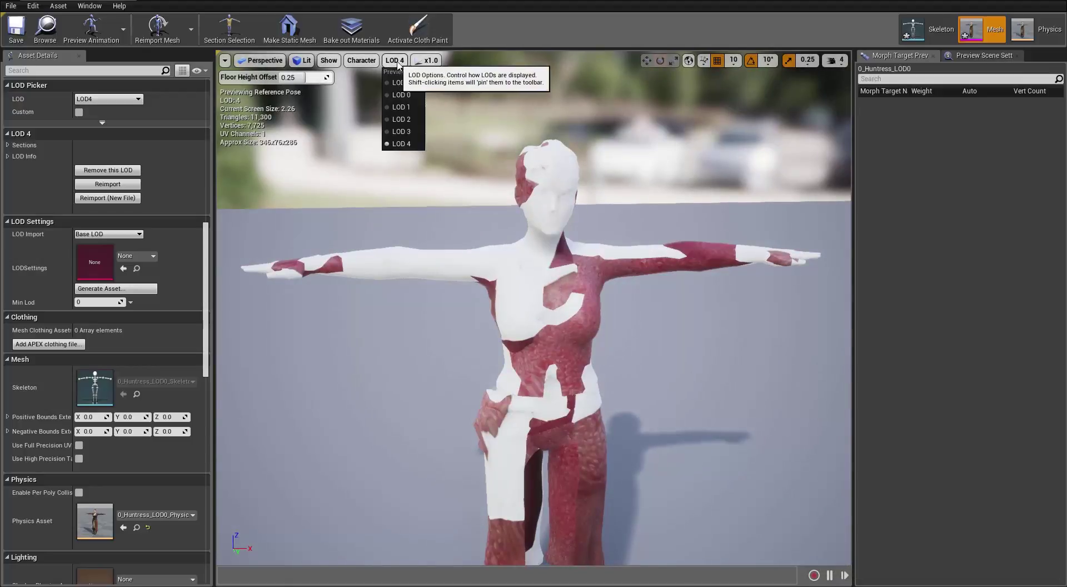
{"action": "left_click", "coordinate": [403, 107]}
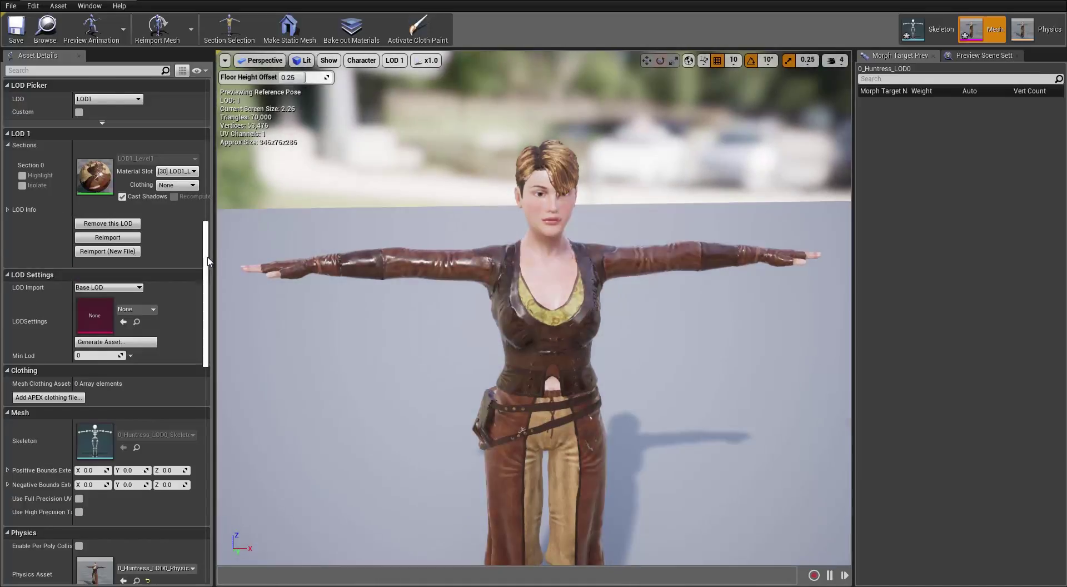
- Add material slot Element 31 and create a new material for it named LOD2_Level2 in CC_Avatar/Materials
{"action": "left_click_drag", "start_coordinate": [208, 259], "coordinate": [213, 101]}
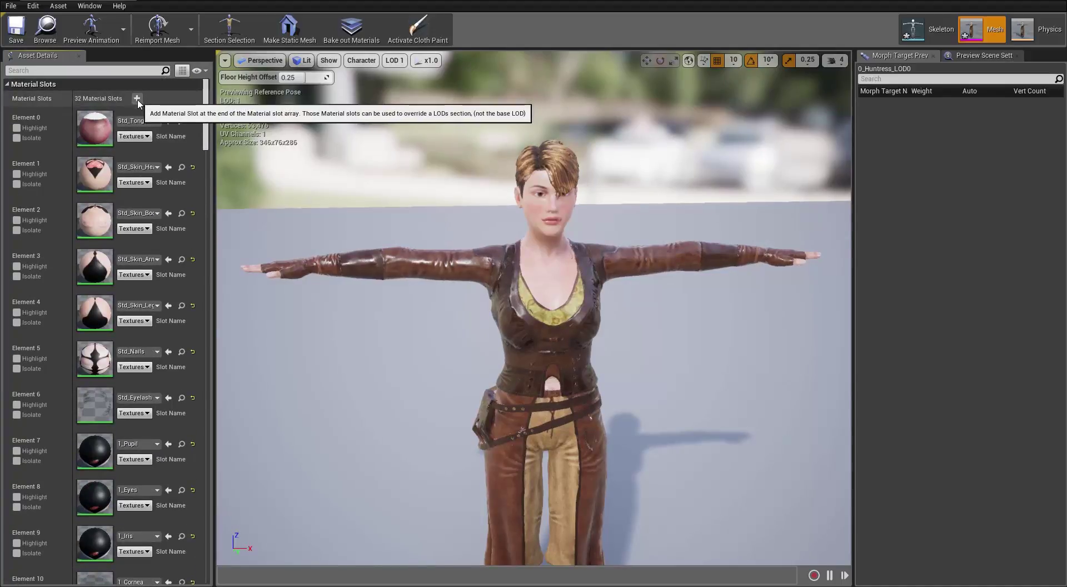
{"action": "left_click_drag", "start_coordinate": [206, 111], "coordinate": [218, 223]}
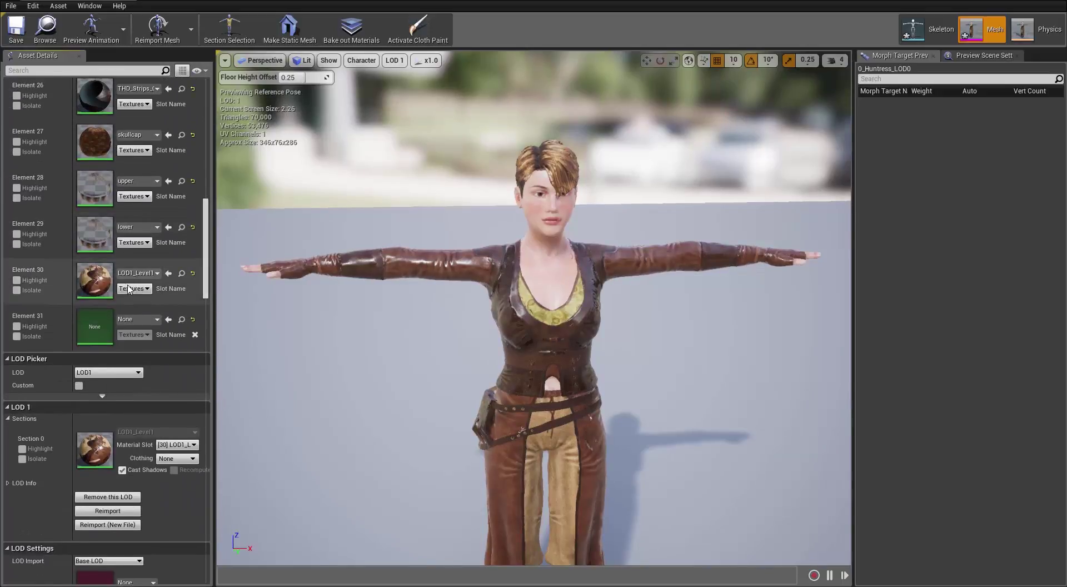
{"action": "left_click", "coordinate": [159, 321]}
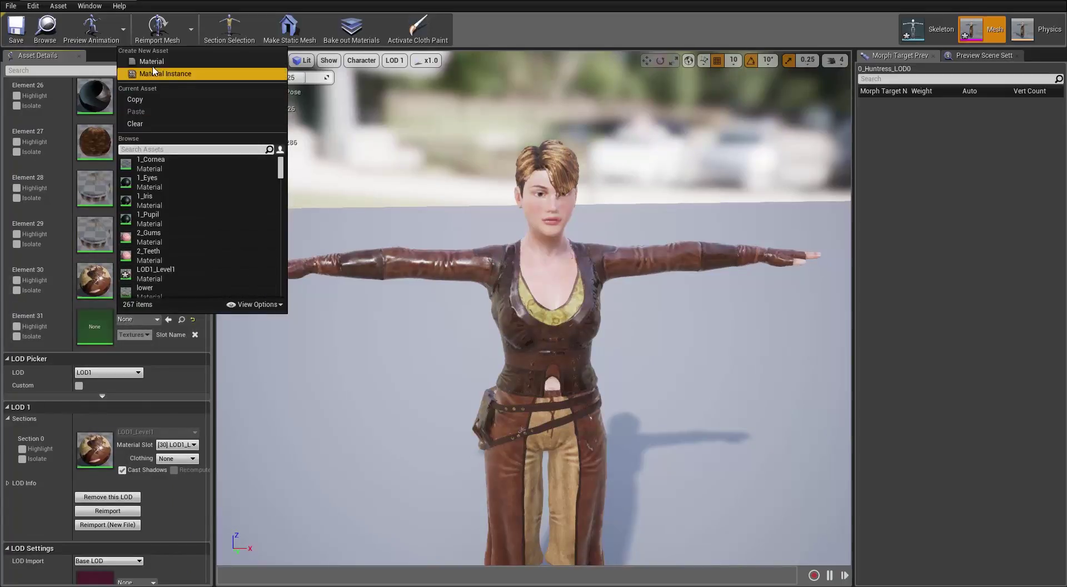
{"action": "left_click", "coordinate": [151, 62]}
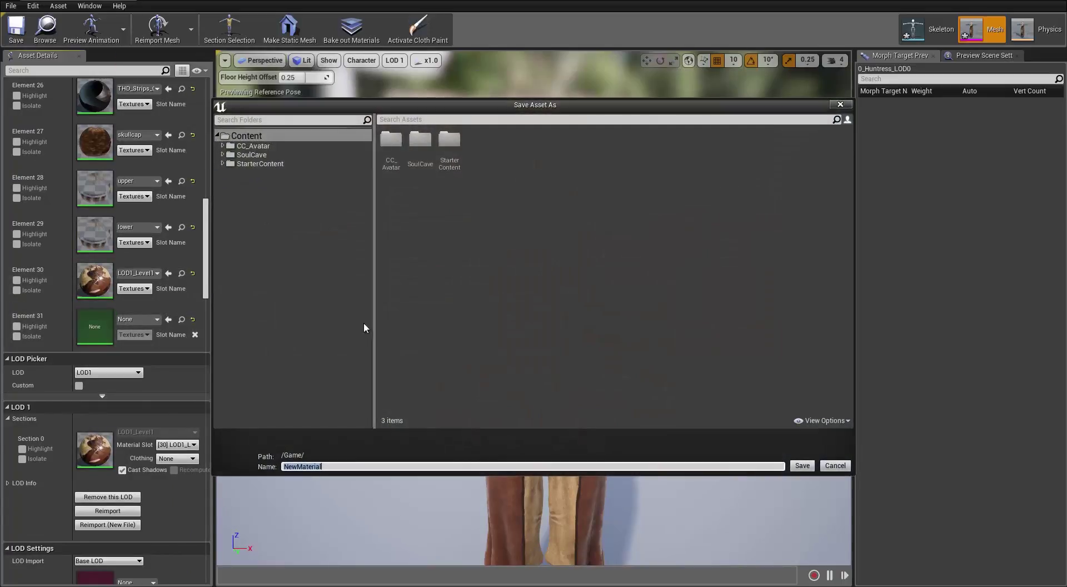
{"action": "left_click", "coordinate": [244, 135]}
{"action": "left_click", "coordinate": [222, 146]}
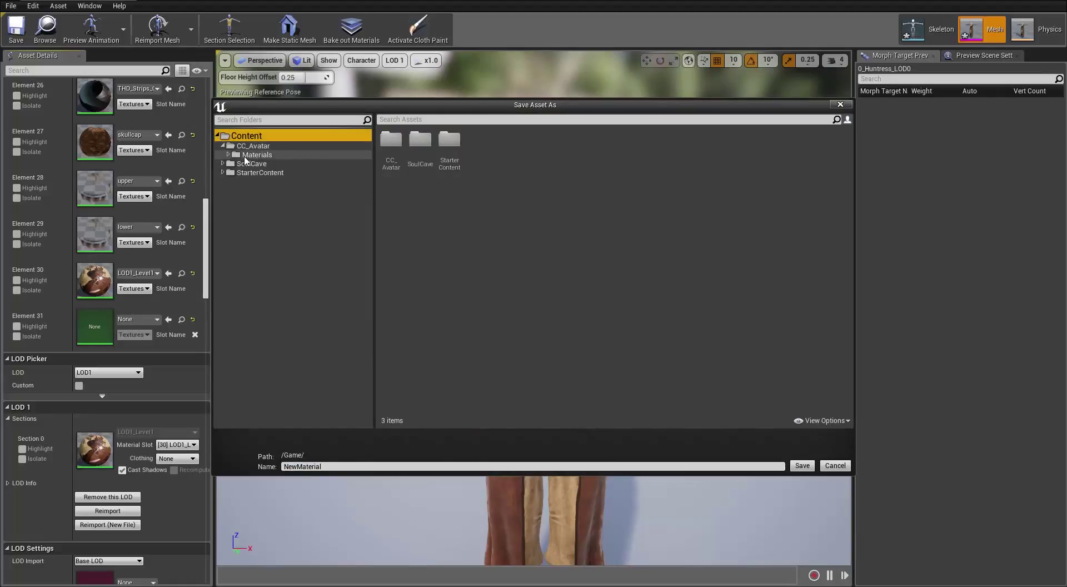
{"action": "left_click", "coordinate": [257, 154]}
{"action": "left_click", "coordinate": [373, 466]}
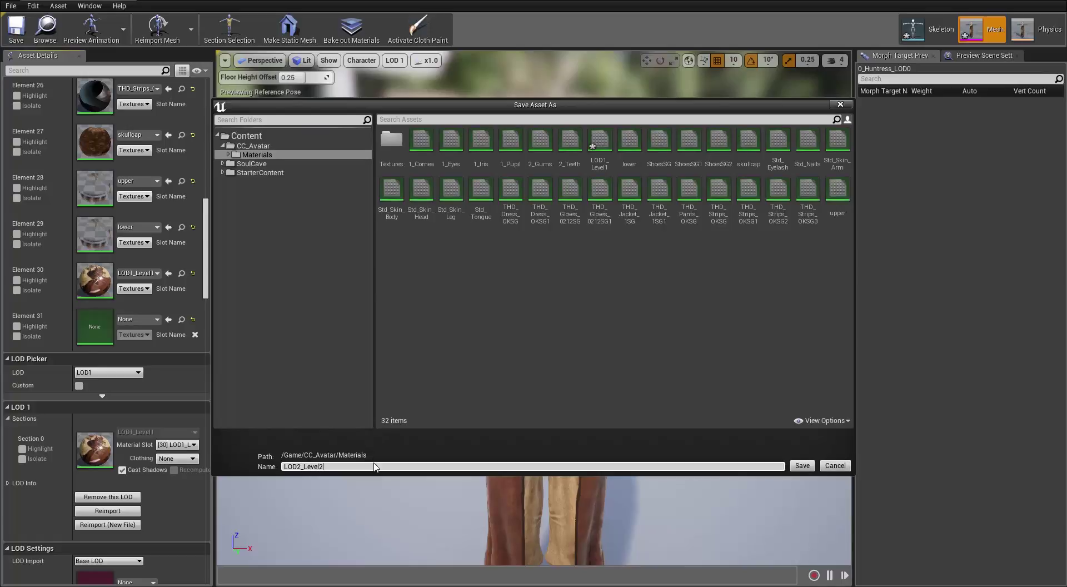
{"action": "left_click", "coordinate": [802, 466]}
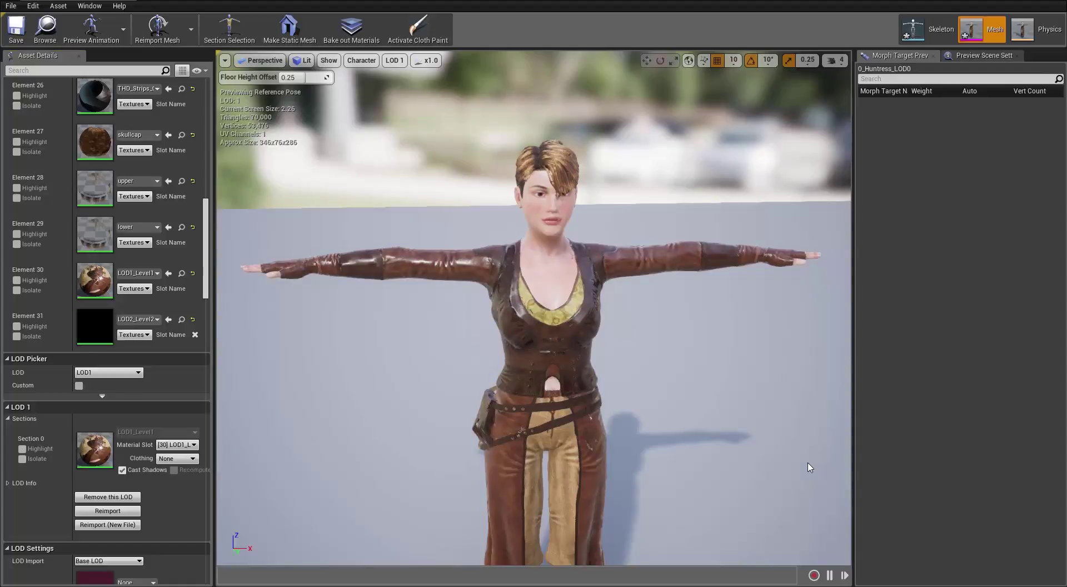
- Open LOD2_Level2 and add the ao, Diffuse, metallic, Normal and roughness textures from the 2_Huntress_Highest_High_2048_LOD2_fbm folder to its graph
{"action": "double_click", "coordinate": [94, 327]}
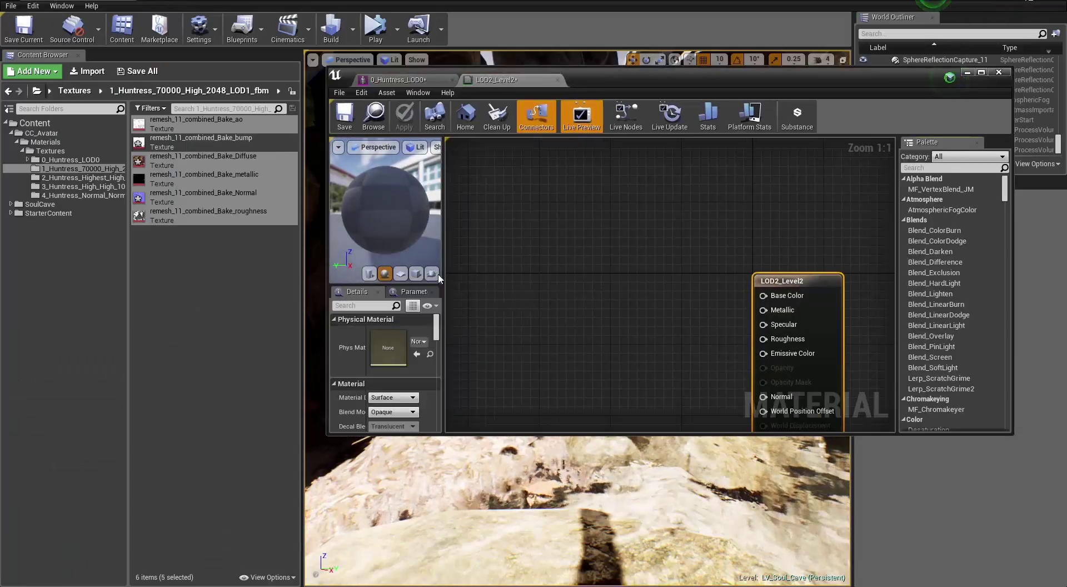
{"action": "left_click", "coordinate": [83, 178]}
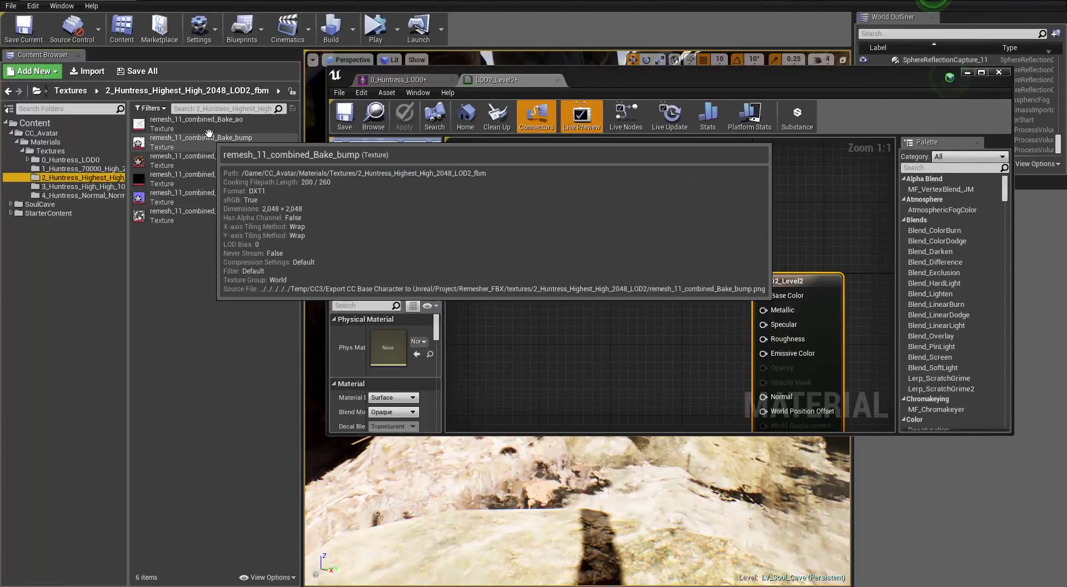
{"action": "left_click", "coordinate": [209, 123]}
{"action": "left_click", "coordinate": [212, 160], "text": "ctrl"}
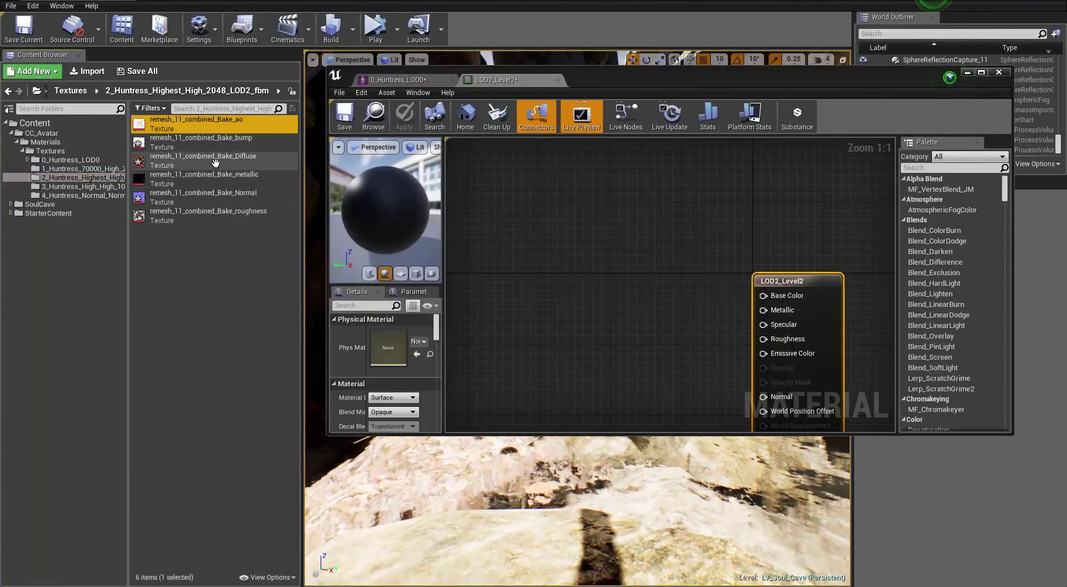
{"action": "left_click", "coordinate": [204, 179], "text": "ctrl"}
{"action": "left_click", "coordinate": [204, 197], "text": "ctrl"}
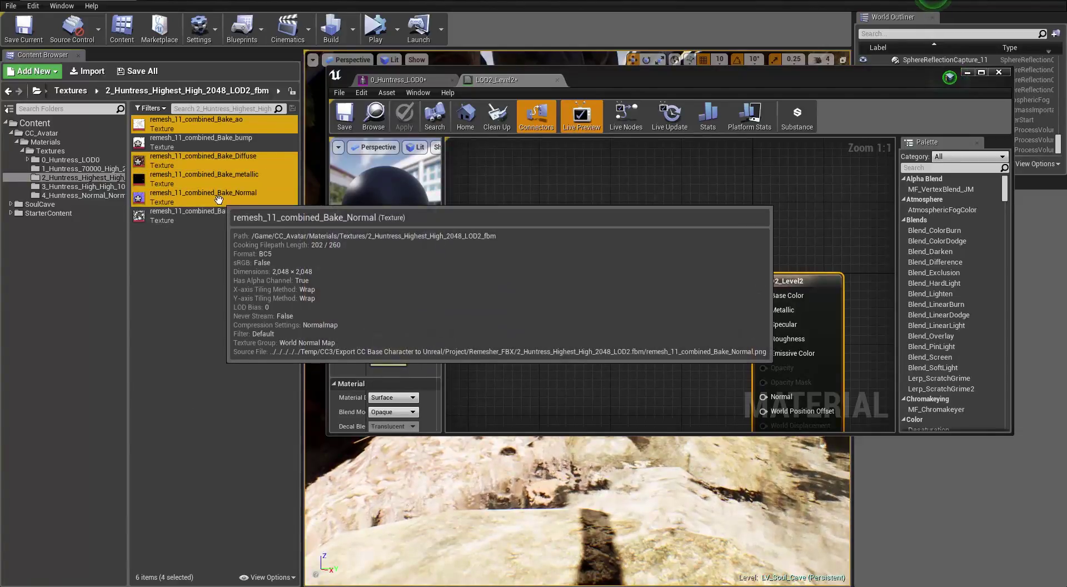
{"action": "left_click", "coordinate": [208, 215], "text": "ctrl"}
{"action": "left_click_drag", "start_coordinate": [170, 123], "coordinate": [595, 306]}
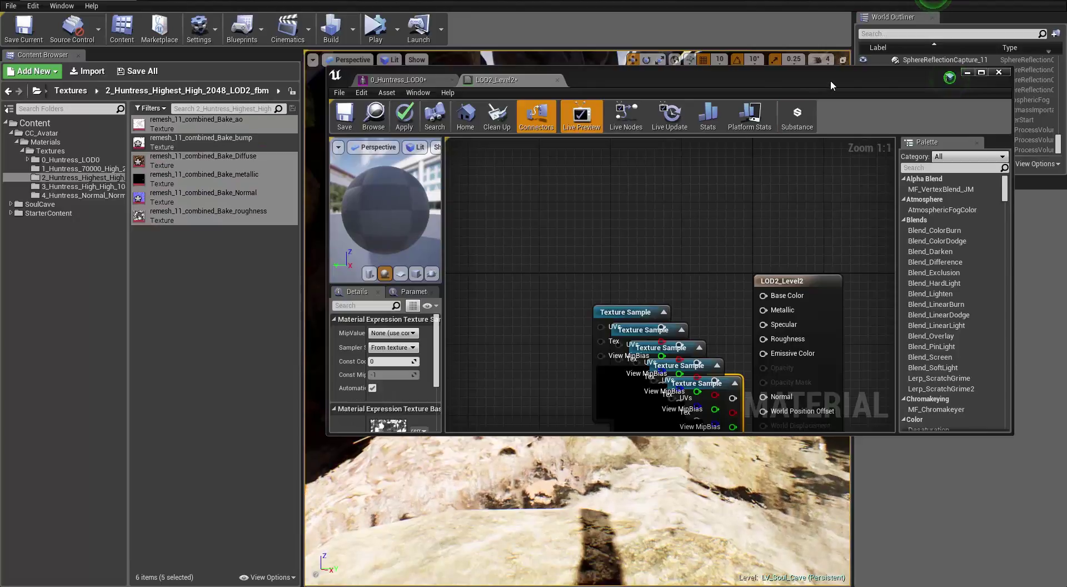
- Maximize the material editor and connect the ao texture sample to Ambient Occlusion and the roughness sample to Roughness
{"action": "double_click", "coordinate": [830, 79]}
{"action": "right_click_drag", "start_coordinate": [686, 345], "coordinate": [762, 298]}
{"action": "left_click_drag", "start_coordinate": [592, 147], "coordinate": [651, 164]}
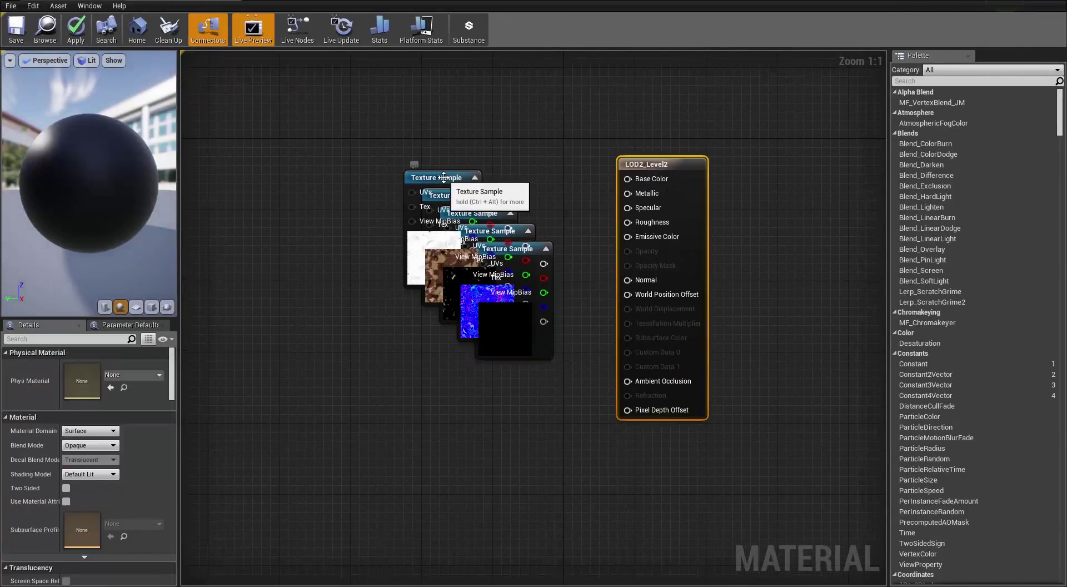
{"action": "left_click_drag", "start_coordinate": [445, 179], "coordinate": [630, 383]}
{"action": "left_click_drag", "start_coordinate": [508, 248], "coordinate": [627, 222]}
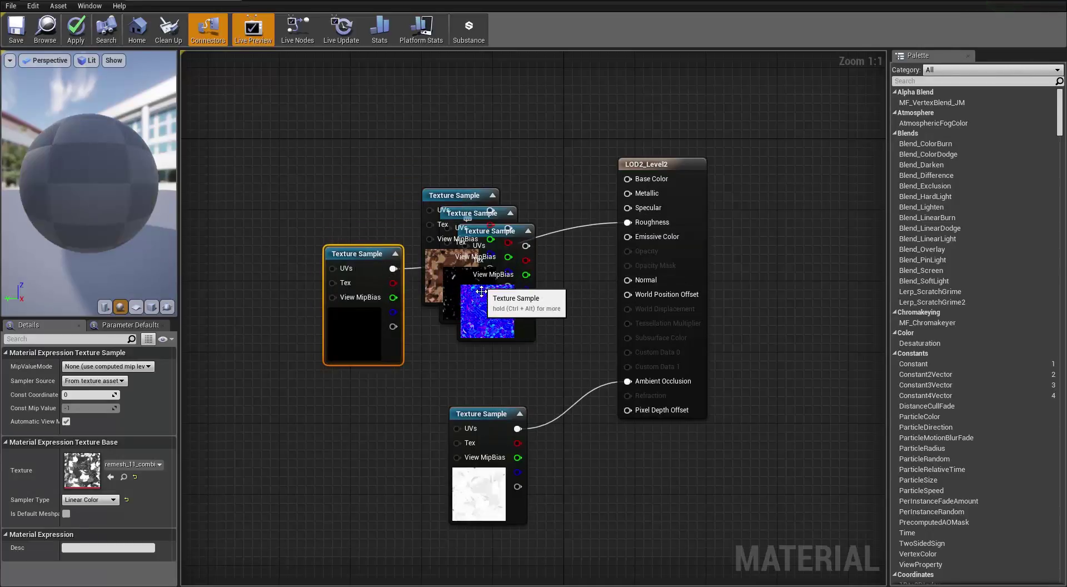
- Connect the Normal texture sample to Normal, the Diffuse sample to Base Color and the metallic sample to Metallic
{"action": "left_click_drag", "start_coordinate": [481, 291], "coordinate": [362, 464]}
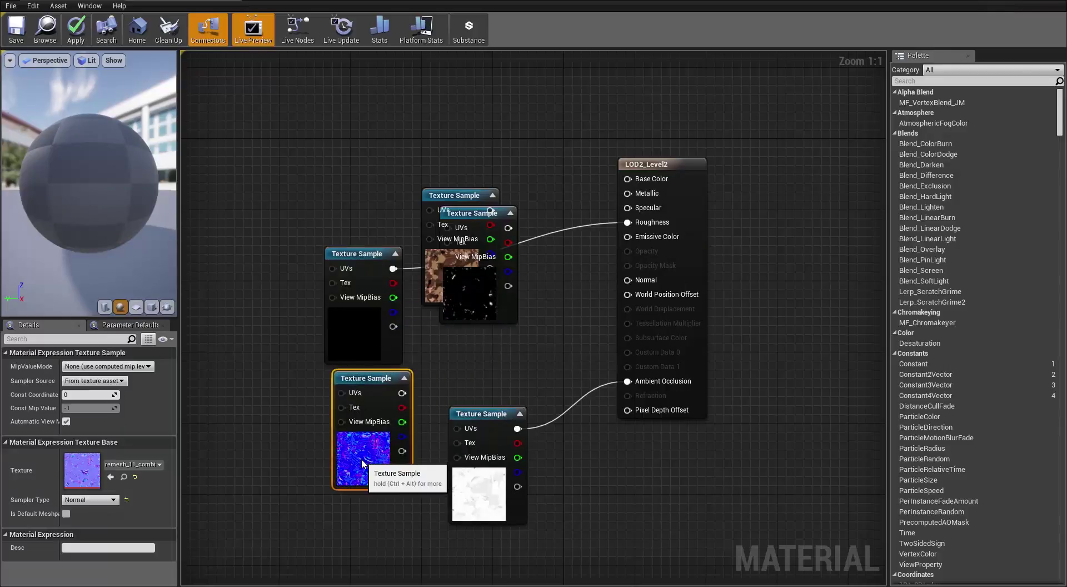
{"action": "left_click_drag", "start_coordinate": [401, 393], "coordinate": [627, 280]}
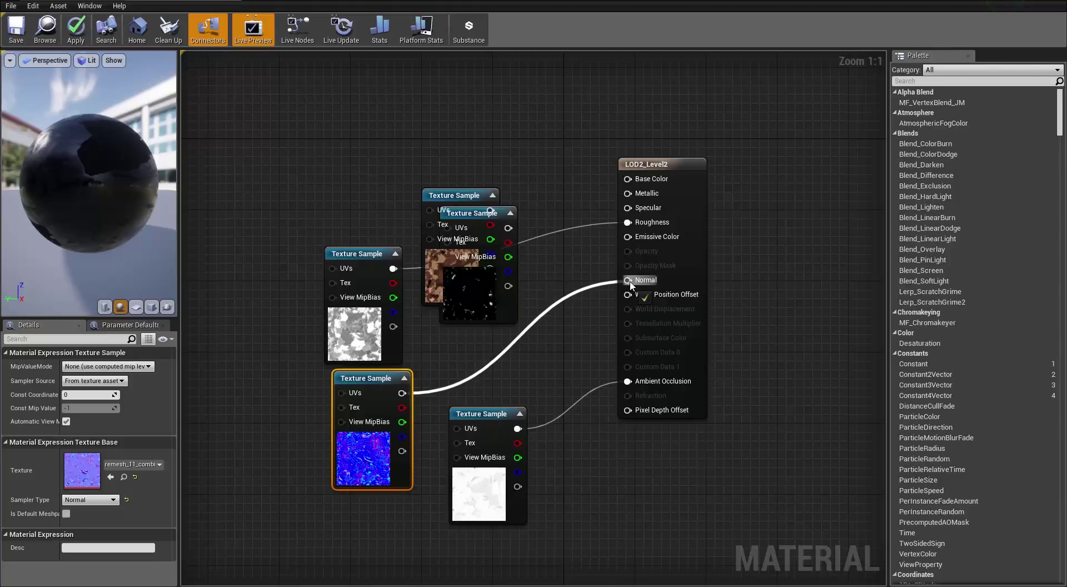
{"action": "left_click_drag", "start_coordinate": [455, 199], "coordinate": [628, 179]}
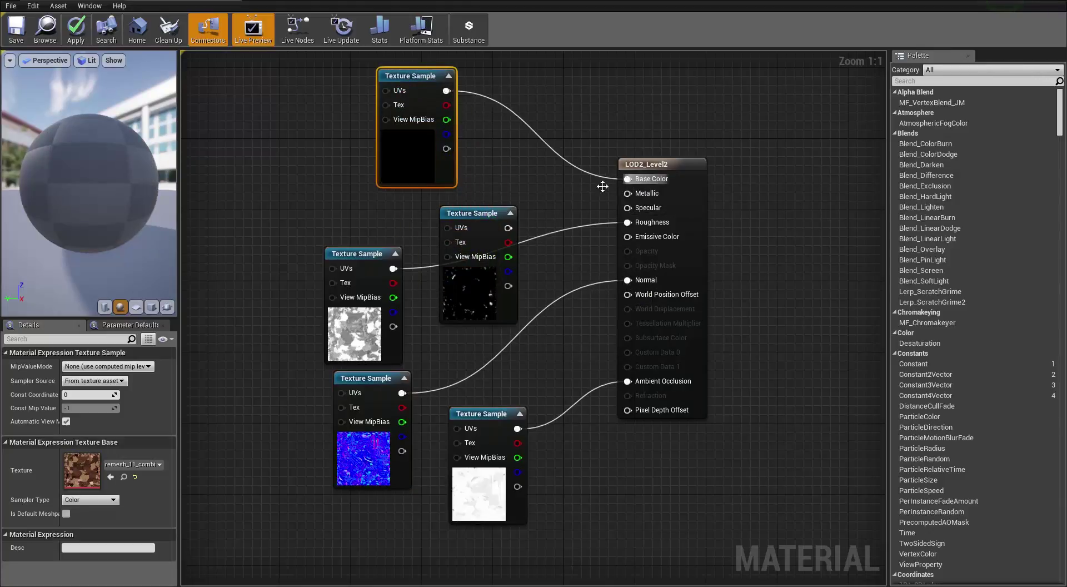
{"action": "left_click_drag", "start_coordinate": [462, 206], "coordinate": [626, 193]}
- Space out the roughness and Normal samples, save the LOD2_Level2 material and close it to return to the mesh editor
{"action": "left_click_drag", "start_coordinate": [367, 256], "coordinate": [349, 273]}
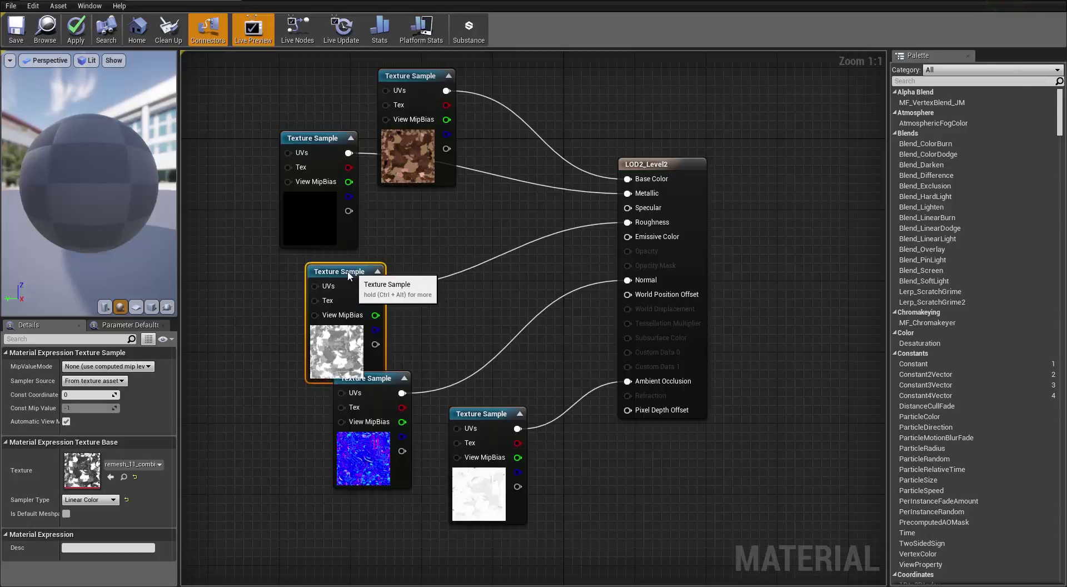
{"action": "mouse_move", "coordinate": [382, 386]}
{"action": "left_mouse_down"}
{"action": "mouse_move", "coordinate": [378, 395]}
{"action": "mouse_move", "coordinate": [346, 375]}
{"action": "mouse_move", "coordinate": [377, 397]}
{"action": "left_mouse_up"}
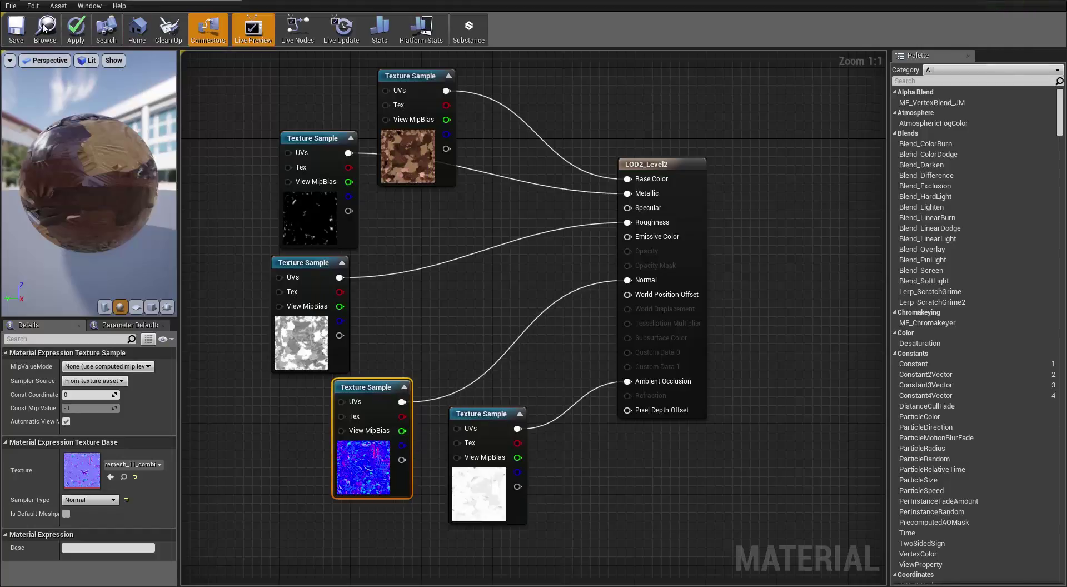
{"action": "left_click", "coordinate": [23, 37]}
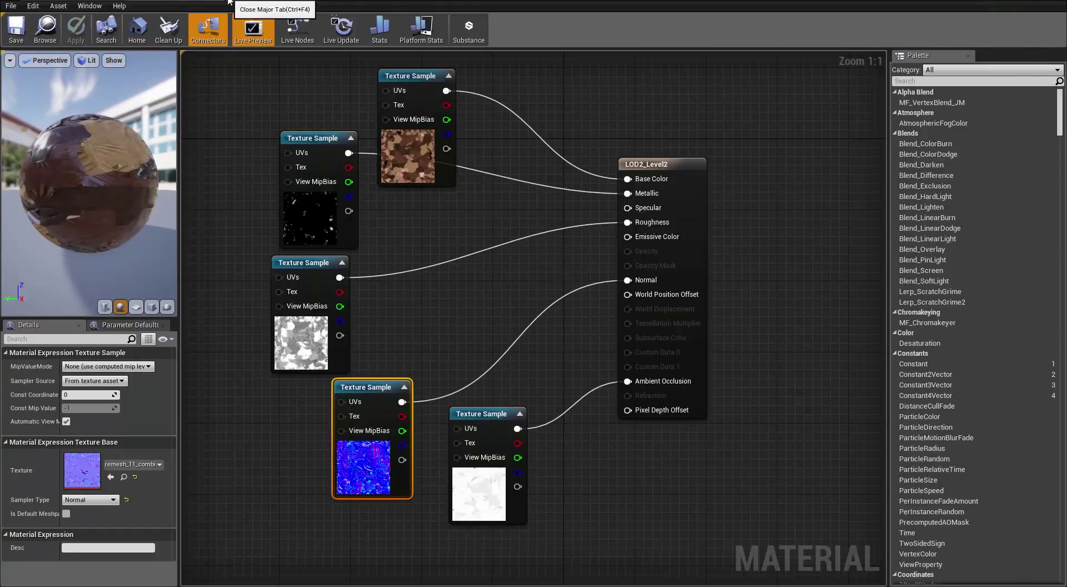
{"action": "left_click", "coordinate": [231, 1]}
- Preview LOD 2 and assign the [31] LOD2_Level2 material slot to its Section 0
{"action": "left_click", "coordinate": [395, 60]}
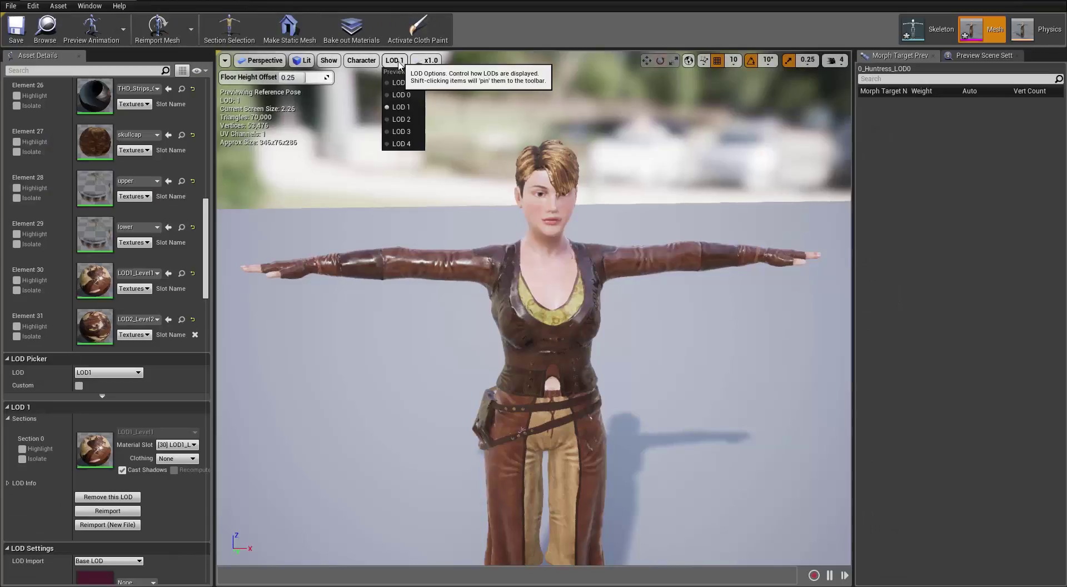
{"action": "left_click", "coordinate": [408, 119]}
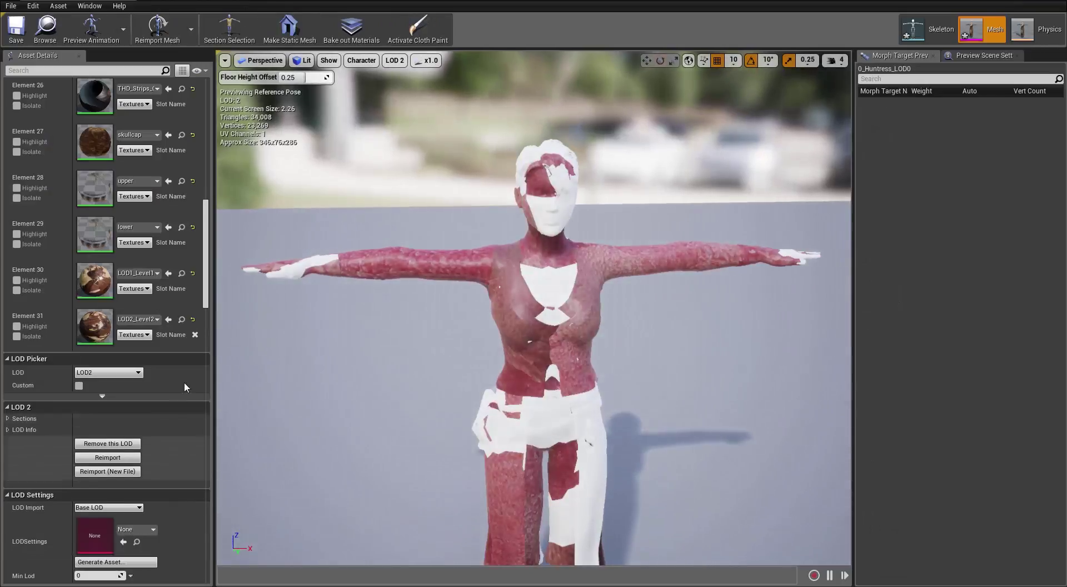
{"action": "left_click_drag", "start_coordinate": [207, 291], "coordinate": [221, 334]}
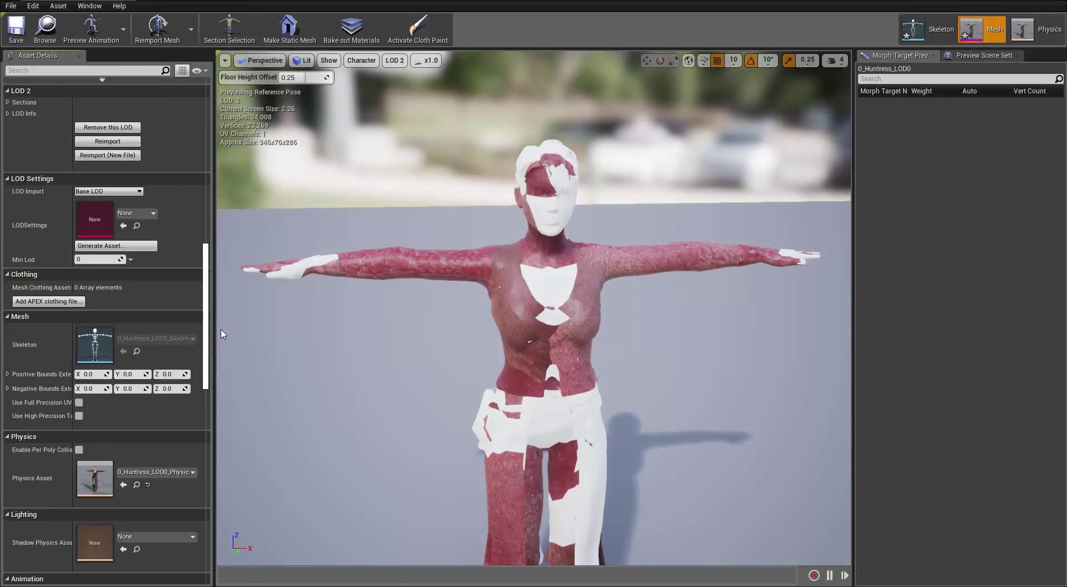
{"action": "left_click", "coordinate": [8, 102]}
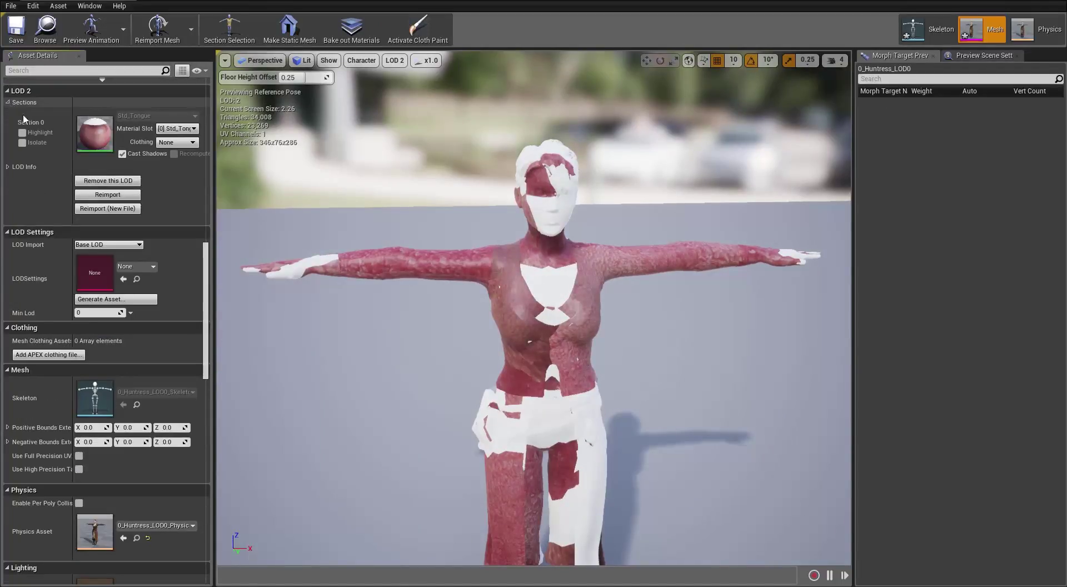
{"action": "left_click", "coordinate": [193, 129]}
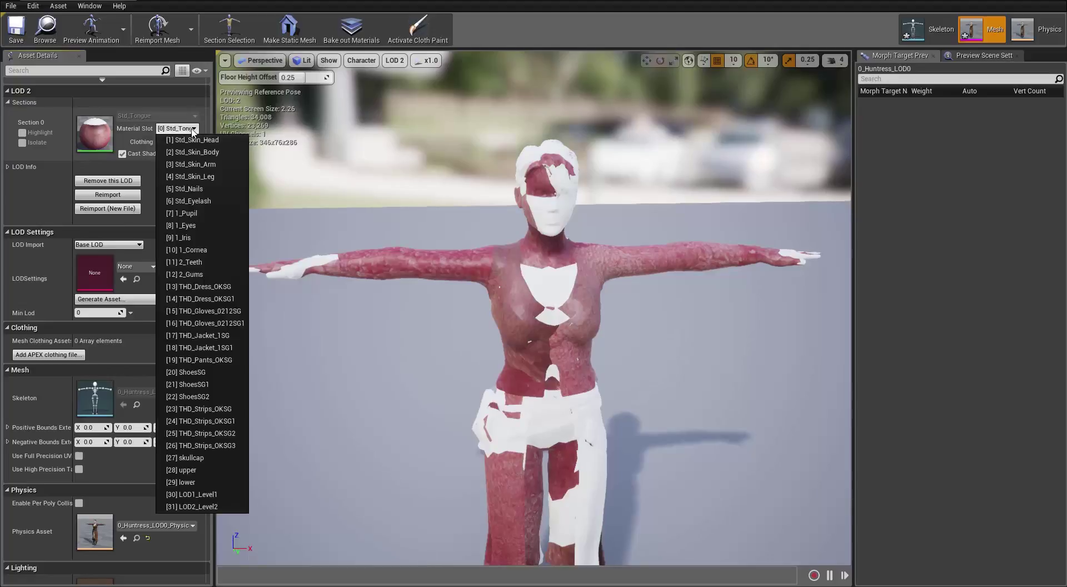
{"action": "left_click", "coordinate": [208, 507]}
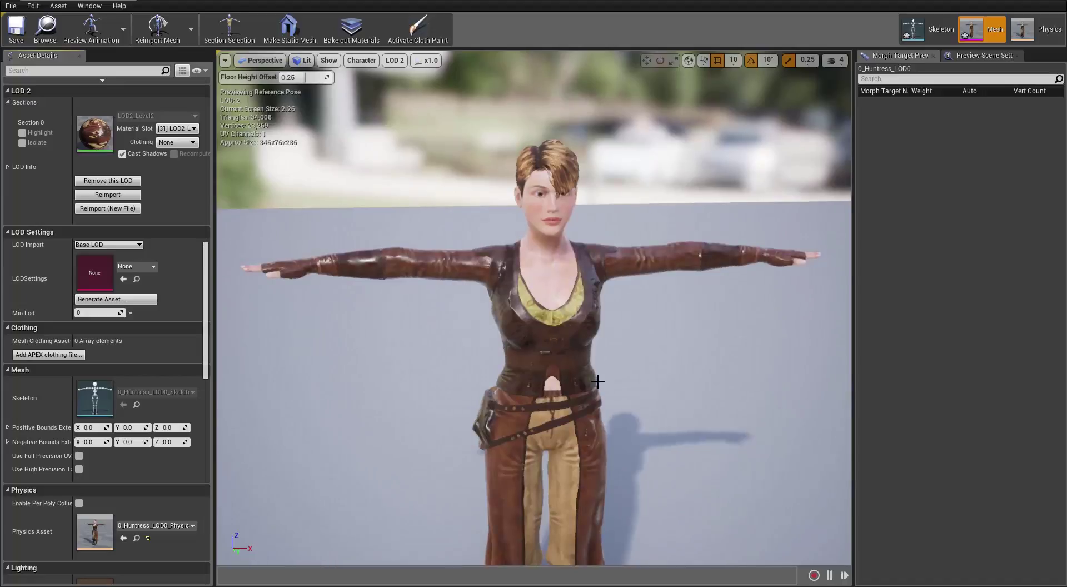
{"action": "scroll", "coordinate": [598, 382], "scroll_direction": "down", "scroll_amount": 3}
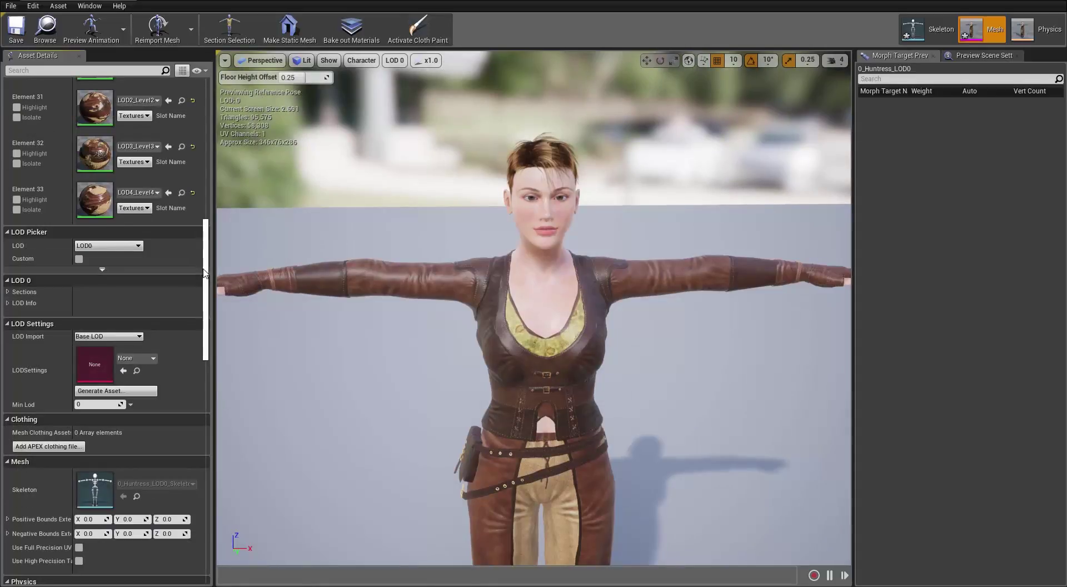
{"action": "scroll", "coordinate": [210, 248], "scroll_direction": "up", "scroll_amount": 5}
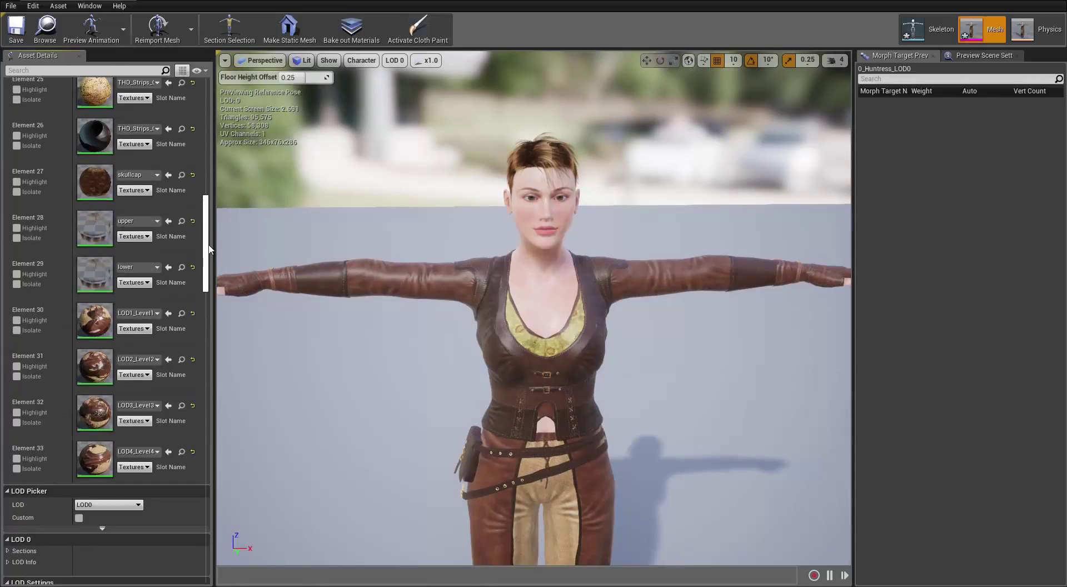
- Set the preview to LOD Auto and examine at which screen size the character switches between LOD 0 and LOD 1
{"action": "scroll", "coordinate": [210, 248], "scroll_direction": "down", "scroll_amount": 3}
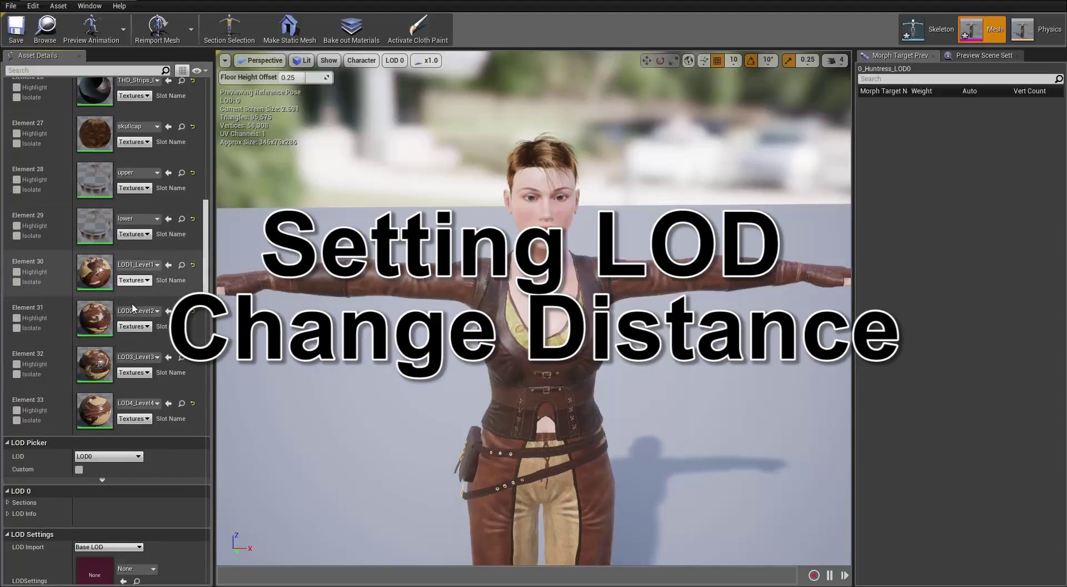
{"action": "left_click_drag", "start_coordinate": [206, 275], "coordinate": [212, 293]}
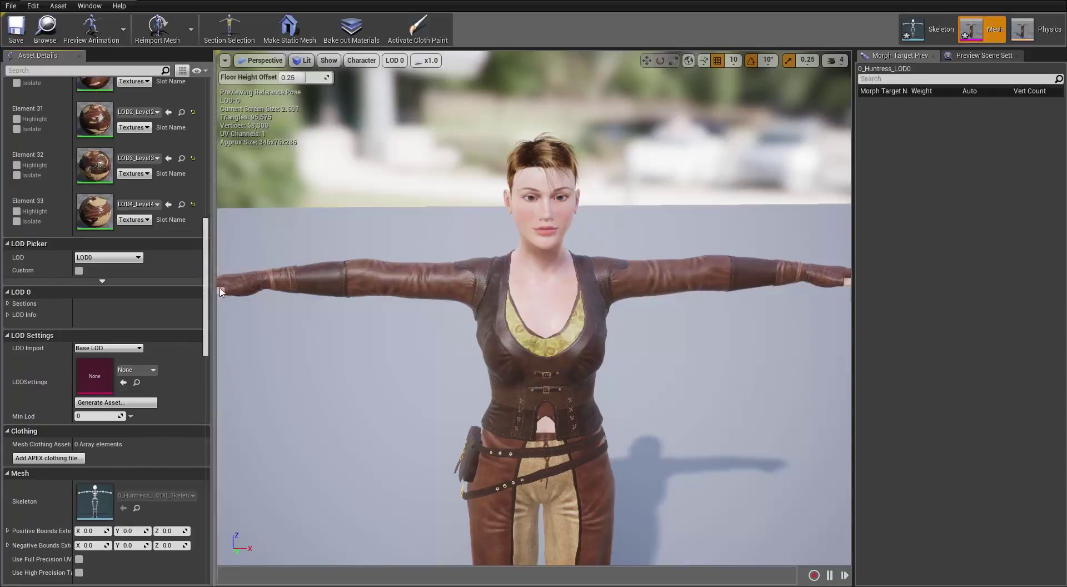
{"action": "left_click", "coordinate": [396, 61]}
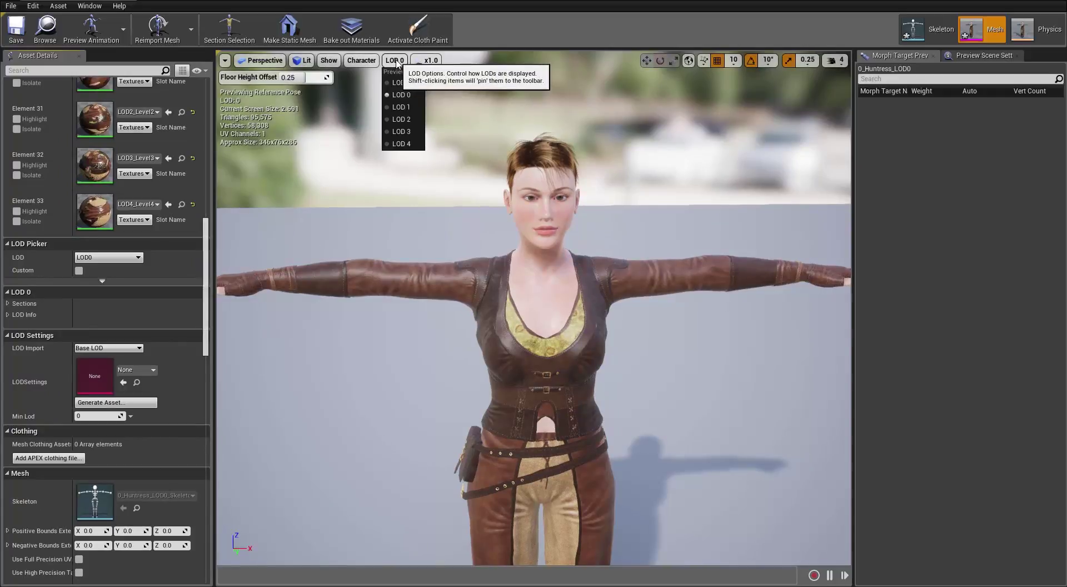
{"action": "left_click", "coordinate": [403, 83]}
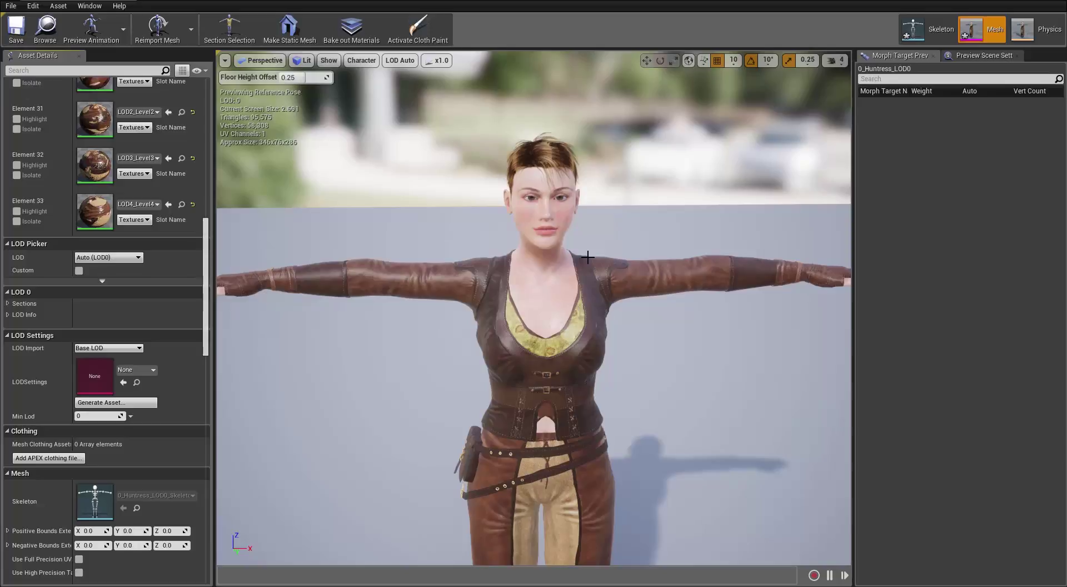
{"action": "scroll", "coordinate": [601, 250], "scroll_direction": "down", "scroll_amount": 10}
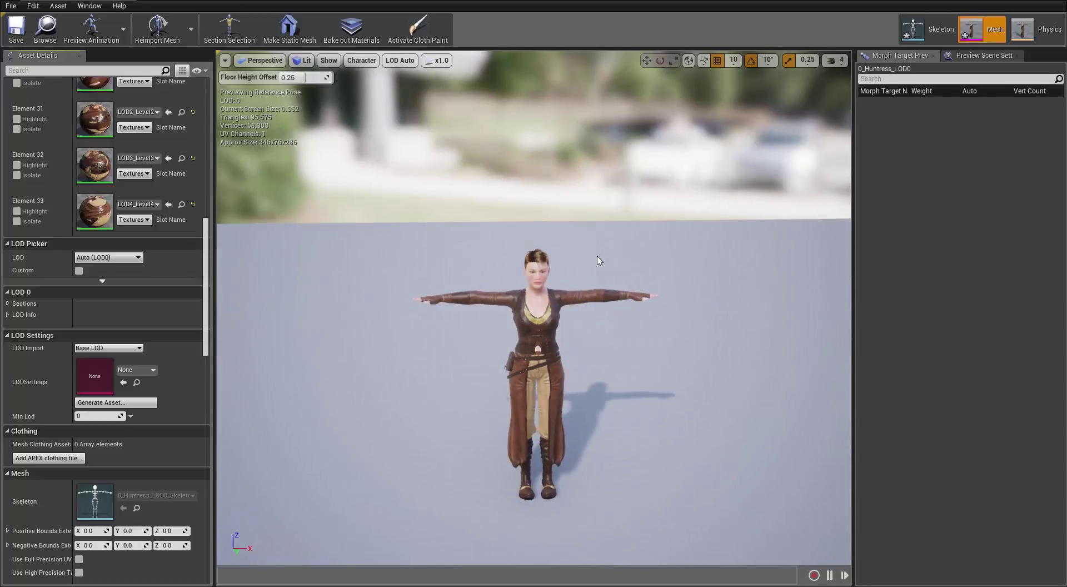
{"action": "scroll", "coordinate": [596, 268], "scroll_direction": "down", "scroll_amount": 3}
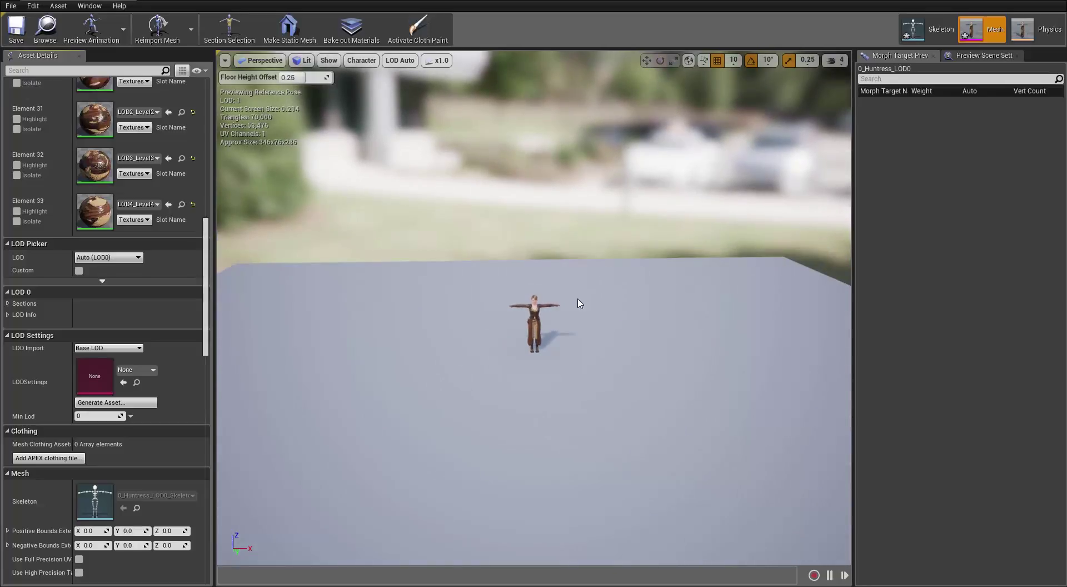
{"action": "scroll", "coordinate": [575, 354], "scroll_direction": "up", "scroll_amount": 2}
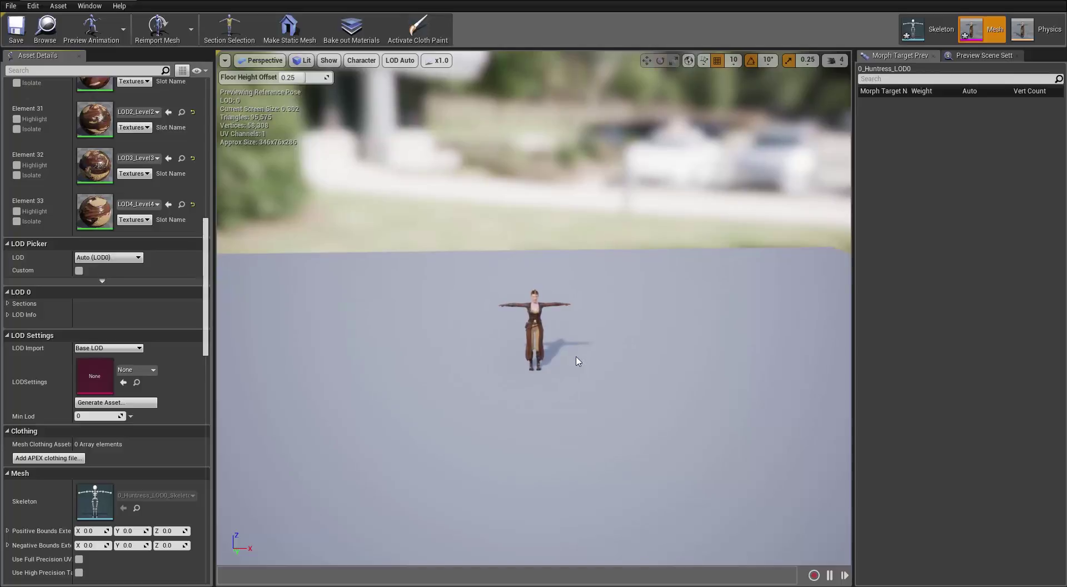
{"action": "scroll", "coordinate": [578, 361], "scroll_direction": "down", "scroll_amount": 1}
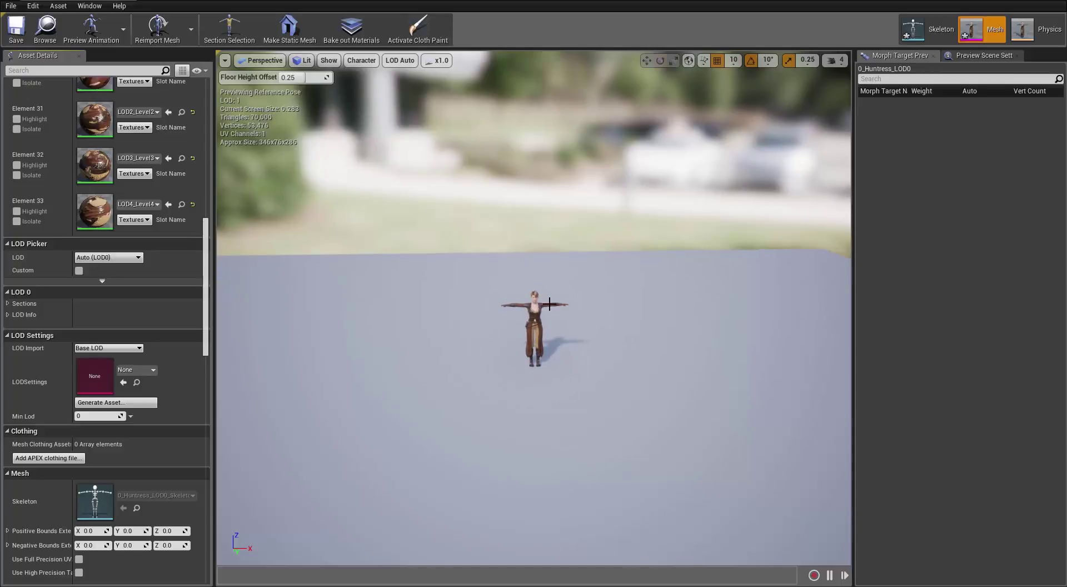
{"action": "scroll", "coordinate": [582, 340], "scroll_direction": "up", "scroll_amount": 1}
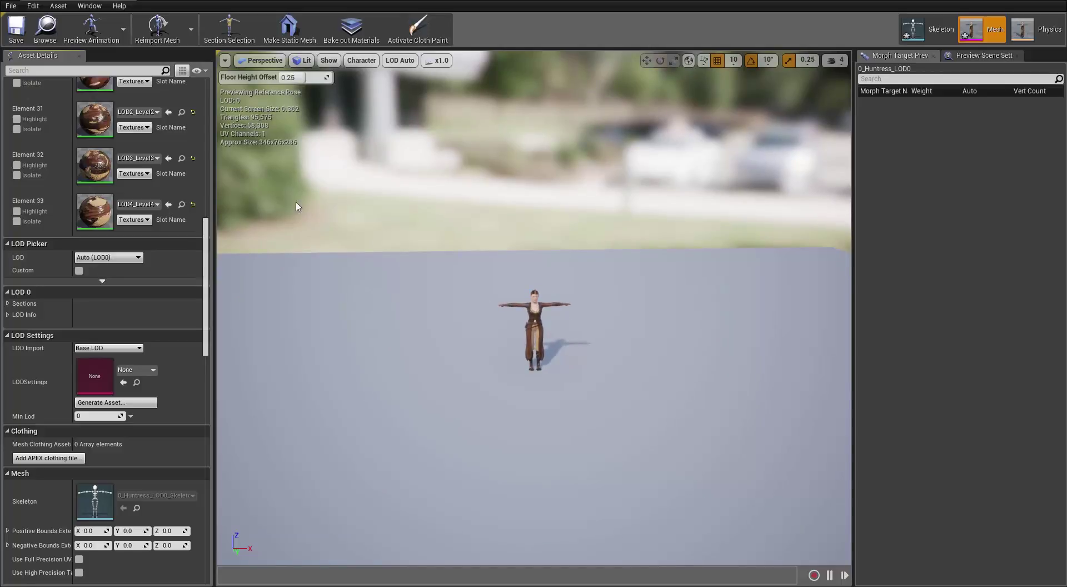
{"action": "scroll", "coordinate": [585, 287], "scroll_direction": "down", "scroll_amount": 1}
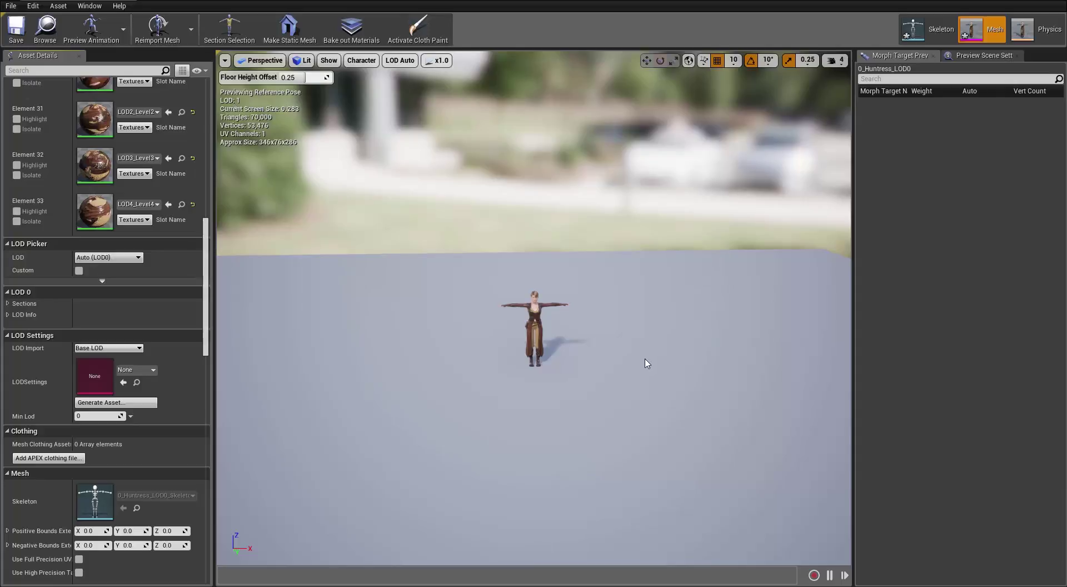
{"action": "scroll", "coordinate": [646, 363], "scroll_direction": "up", "scroll_amount": 2}
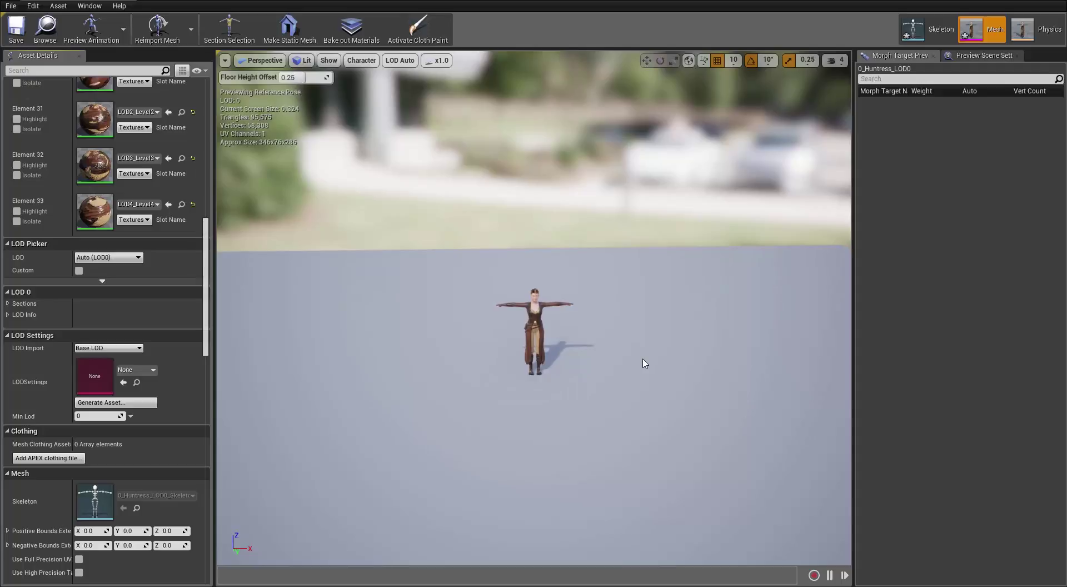
{"action": "scroll", "coordinate": [645, 363], "scroll_direction": "down", "scroll_amount": 1}
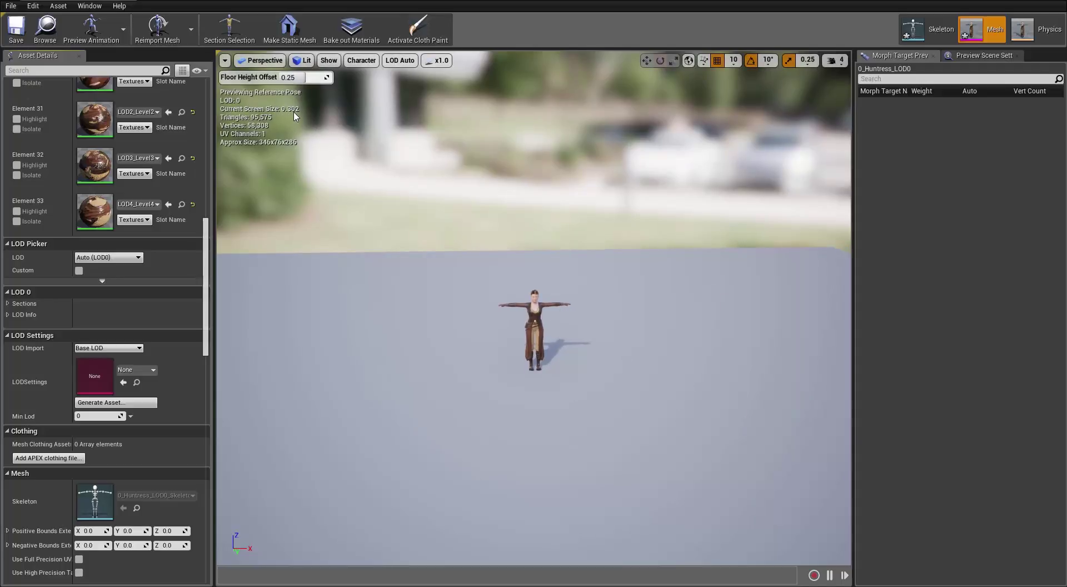
{"action": "scroll", "coordinate": [511, 266], "scroll_direction": "down", "scroll_amount": 1}
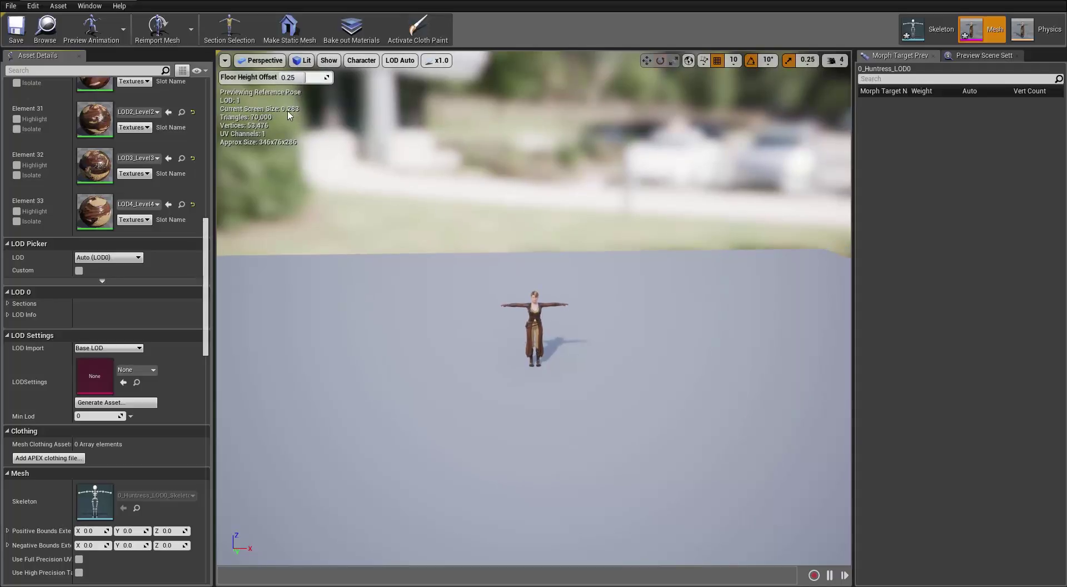
{"action": "scroll", "coordinate": [610, 379], "scroll_direction": "up", "scroll_amount": 6}
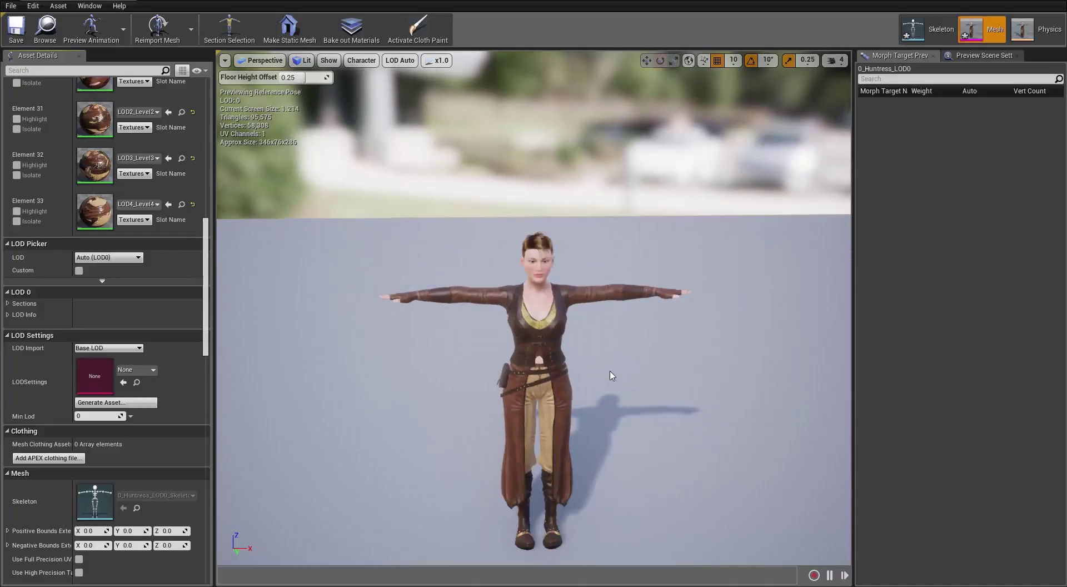
{"action": "scroll", "coordinate": [610, 376], "scroll_direction": "up", "scroll_amount": 3}
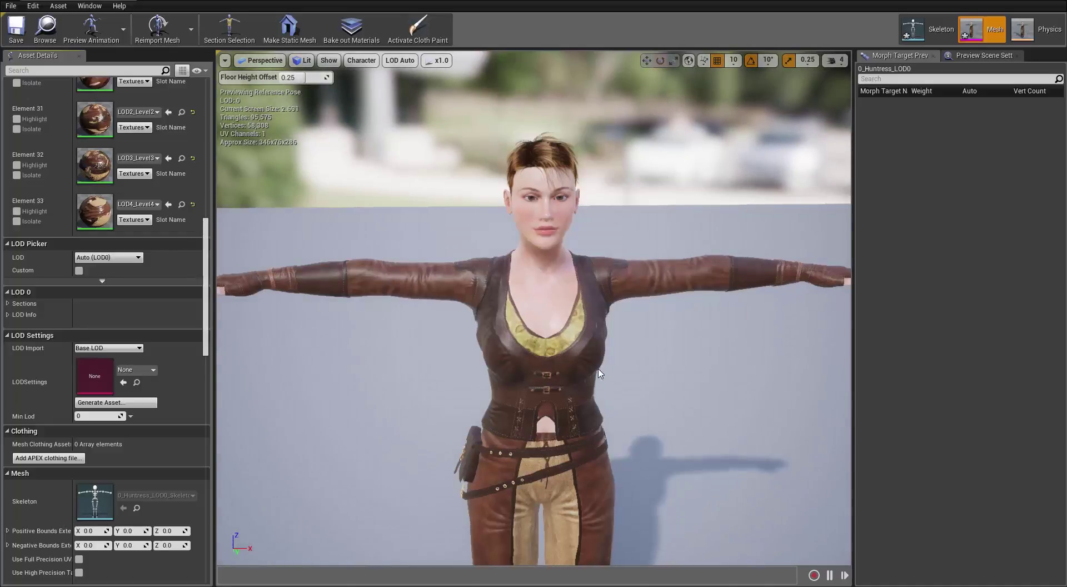
{"action": "right_click_drag", "start_coordinate": [603, 345], "coordinate": [579, 339]}
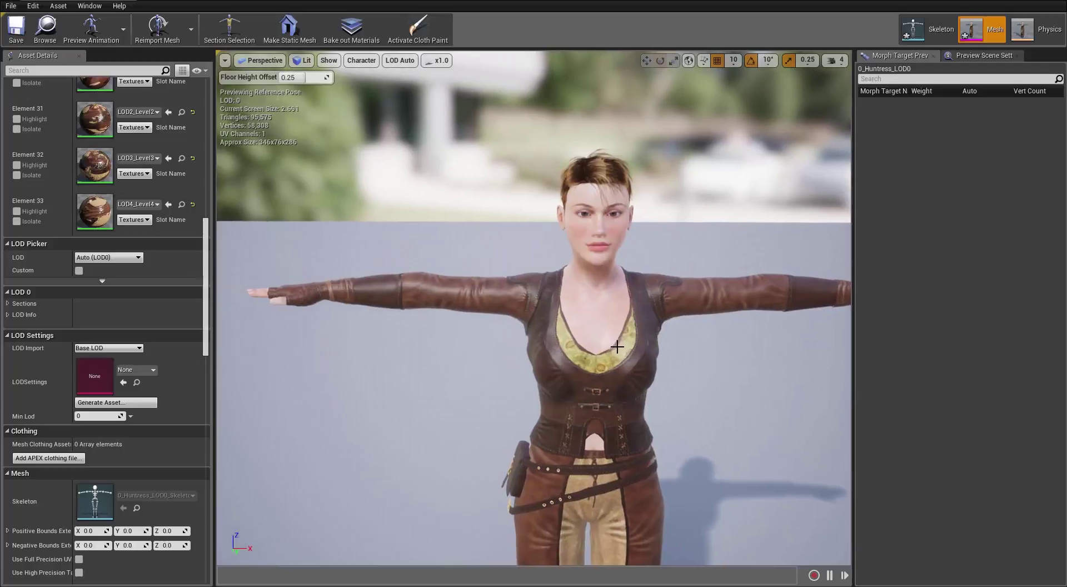
{"action": "mouse_move", "coordinate": [622, 345]}
{"action": "middle_mouse_down"}
{"action": "mouse_move", "coordinate": [605, 345]}
{"action": "mouse_move", "coordinate": [629, 347]}
{"action": "middle_mouse_up"}
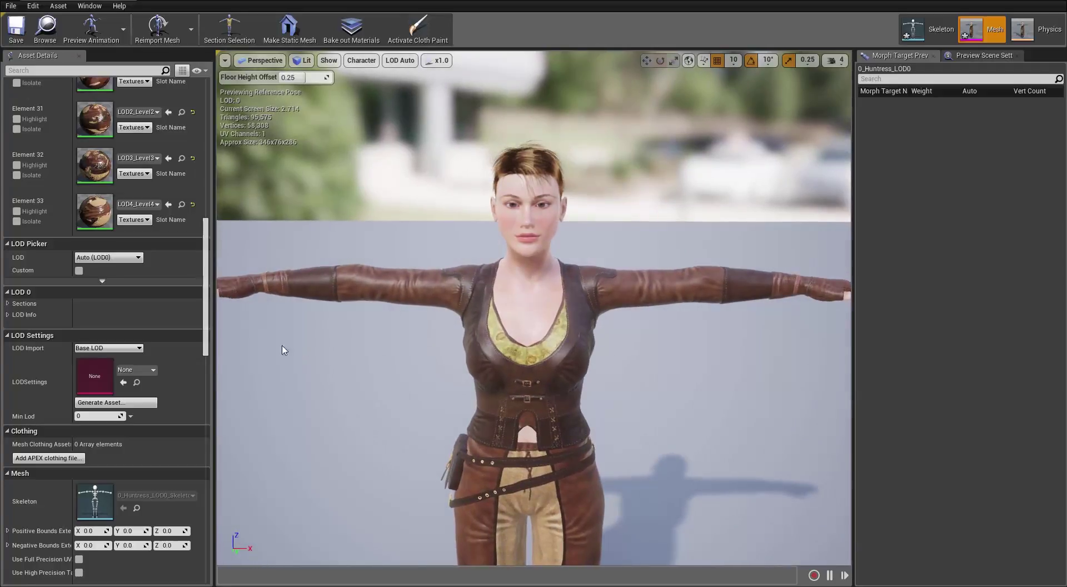
- Set the Screen Size of LOD 1 to 0.8 in its LOD Info
{"action": "left_click", "coordinate": [8, 315]}
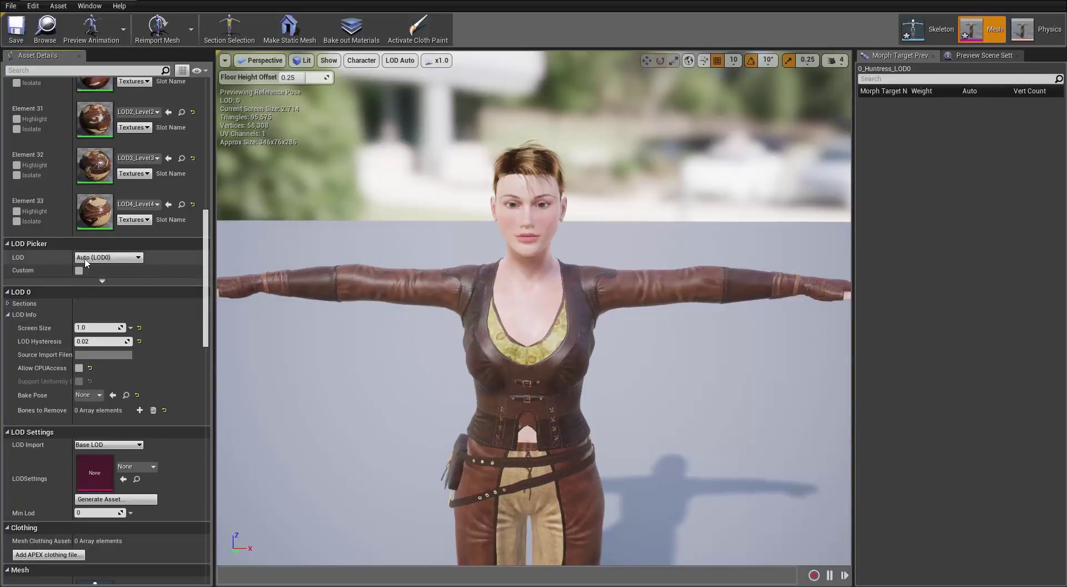
{"action": "left_click", "coordinate": [94, 257]}
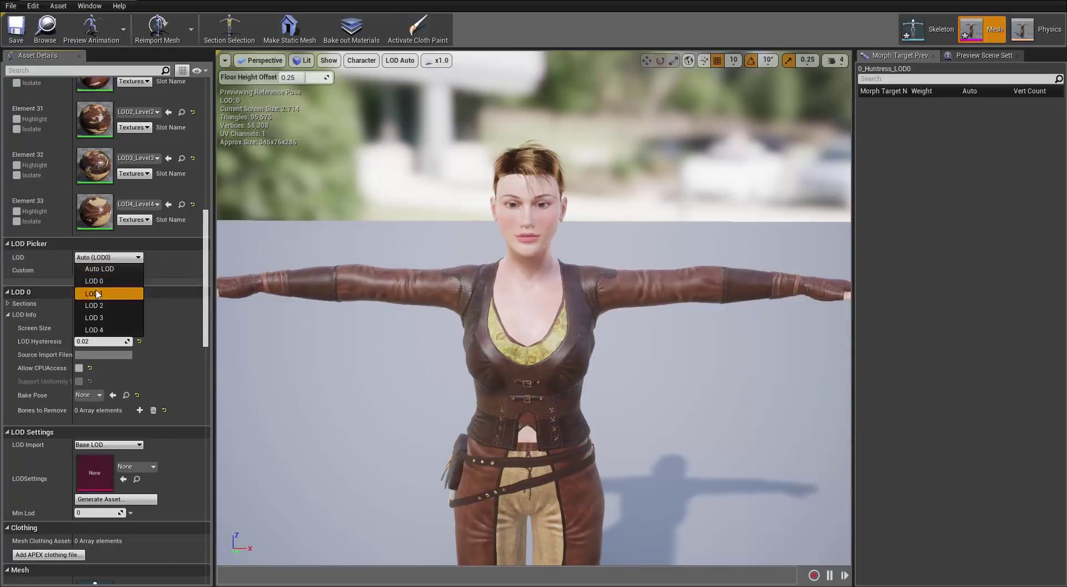
{"action": "left_click", "coordinate": [103, 293]}
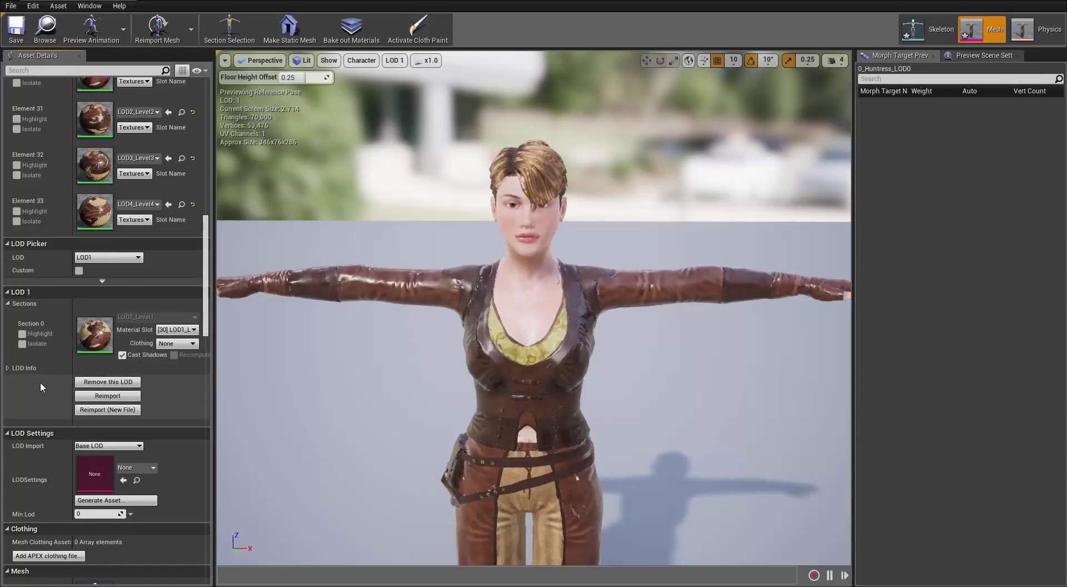
{"action": "left_click", "coordinate": [8, 367]}
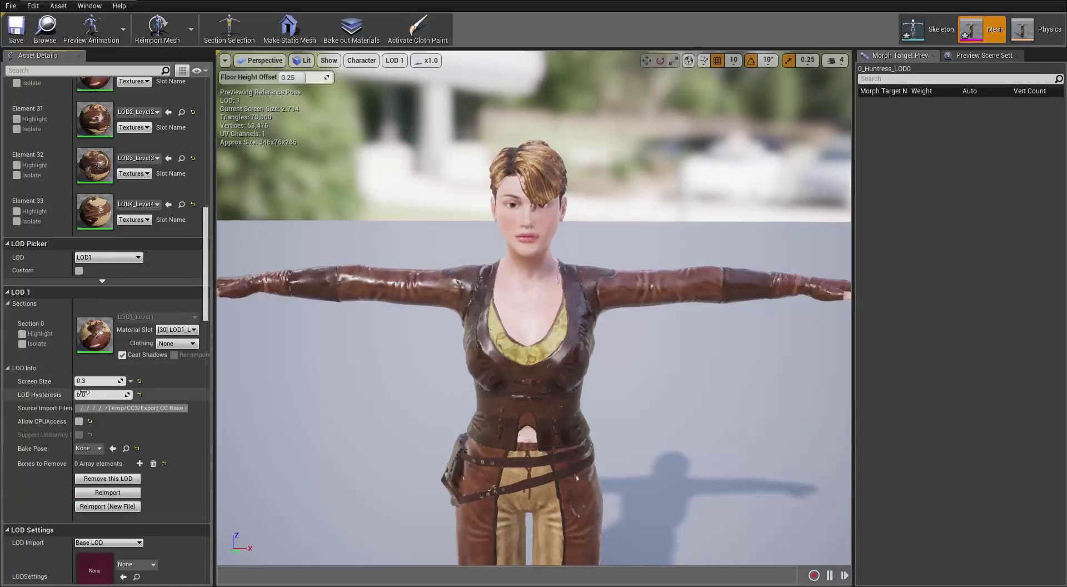
{"action": "left_click", "coordinate": [96, 381]}
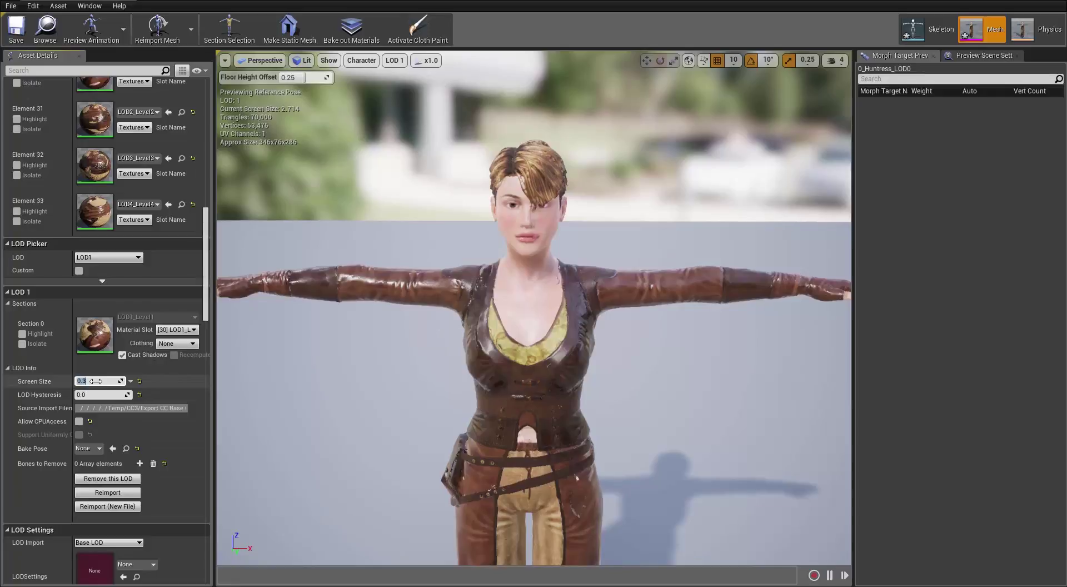
{"action": "type", "text": "0"}
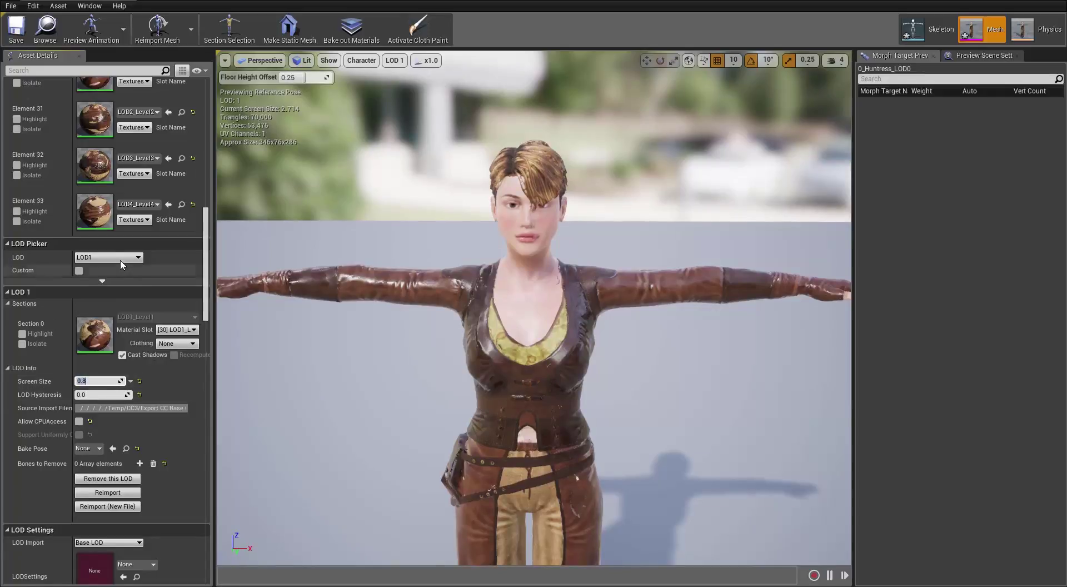
- Set the Screen Size of LOD 2 to 0.6 in its LOD Info
{"action": "left_click", "coordinate": [105, 257]}
{"action": "left_click", "coordinate": [99, 305]}
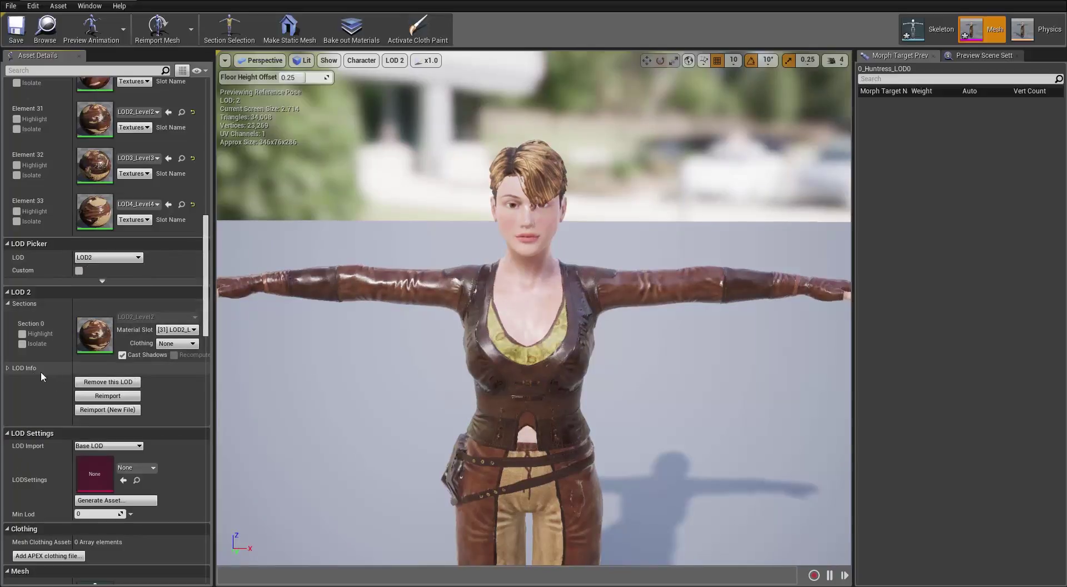
{"action": "left_click", "coordinate": [8, 368]}
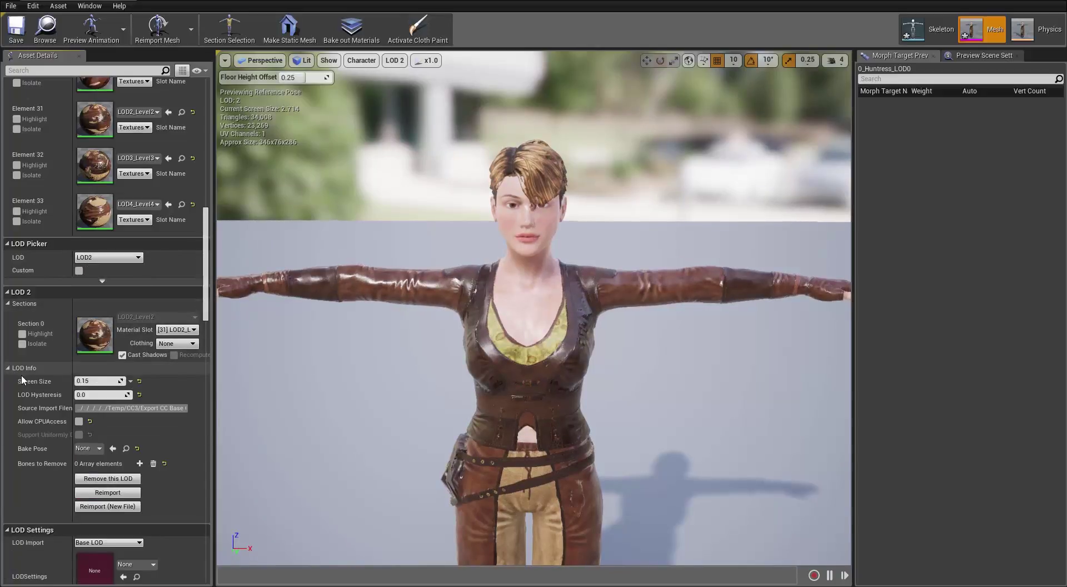
{"action": "left_click", "coordinate": [100, 381]}
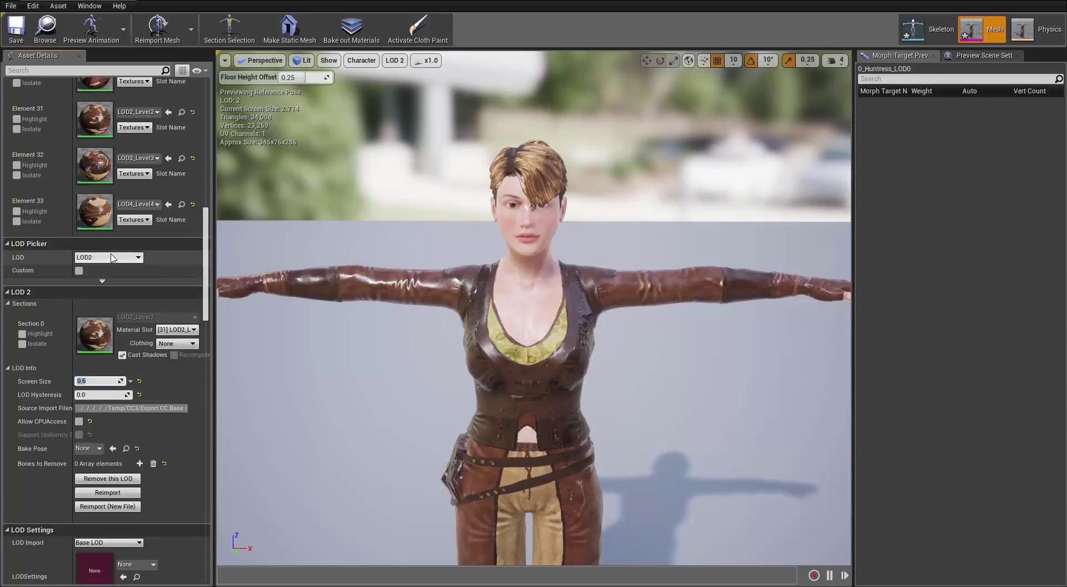
- Set the Screen Size of LOD 3 to 0.4 in its LOD Info
{"action": "left_click", "coordinate": [113, 257]}
{"action": "left_click", "coordinate": [94, 317]}
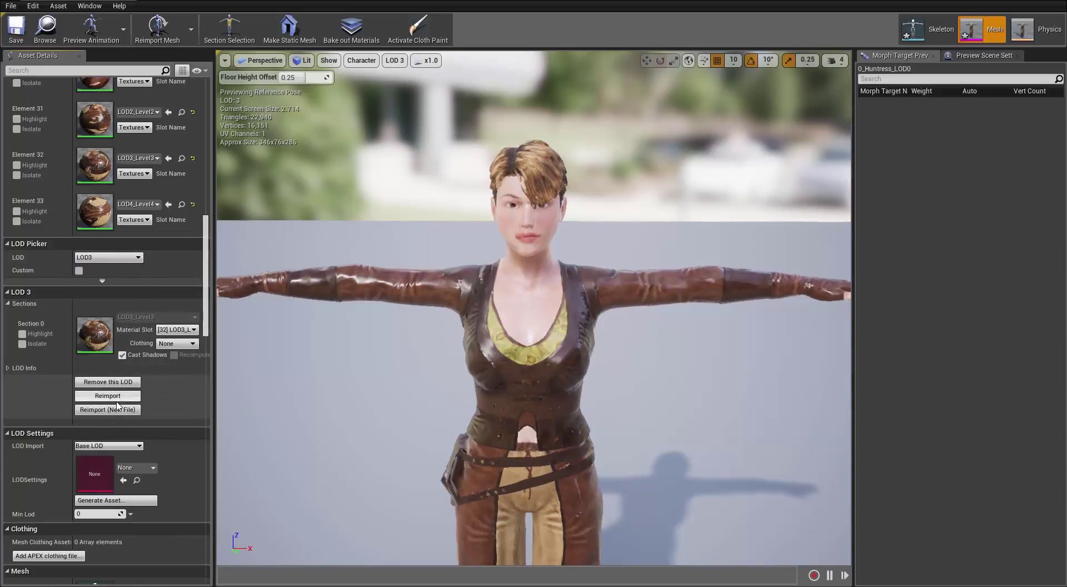
{"action": "left_click", "coordinate": [9, 368]}
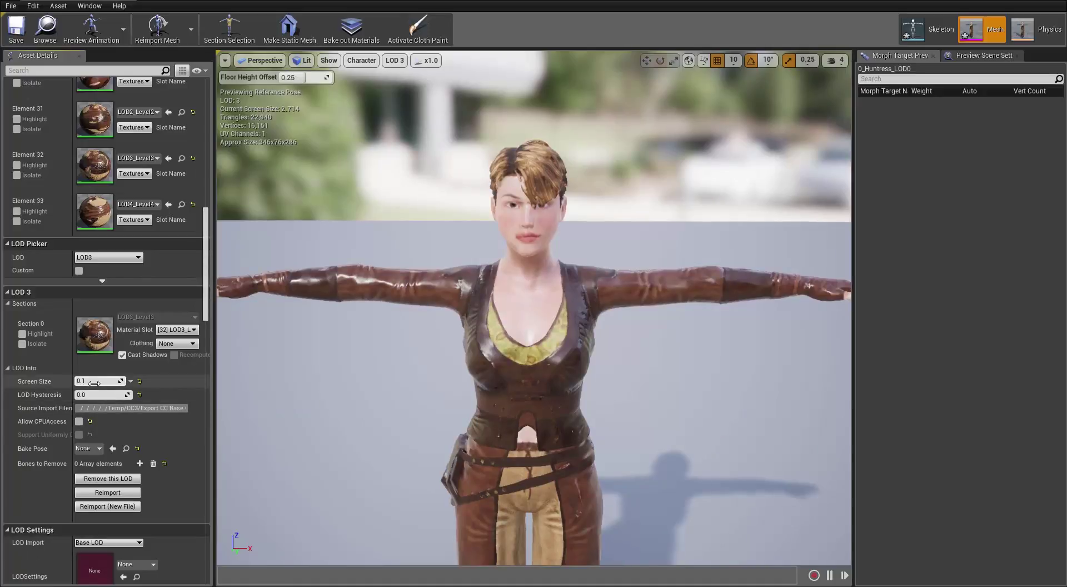
{"action": "left_click", "coordinate": [93, 383]}
{"action": "type", "text": "0.4"}
{"action": "key", "text": "Return"}
- Set the Screen Size of LOD 4 to 0.2 in its LOD Info
{"action": "left_click", "coordinate": [108, 257]}
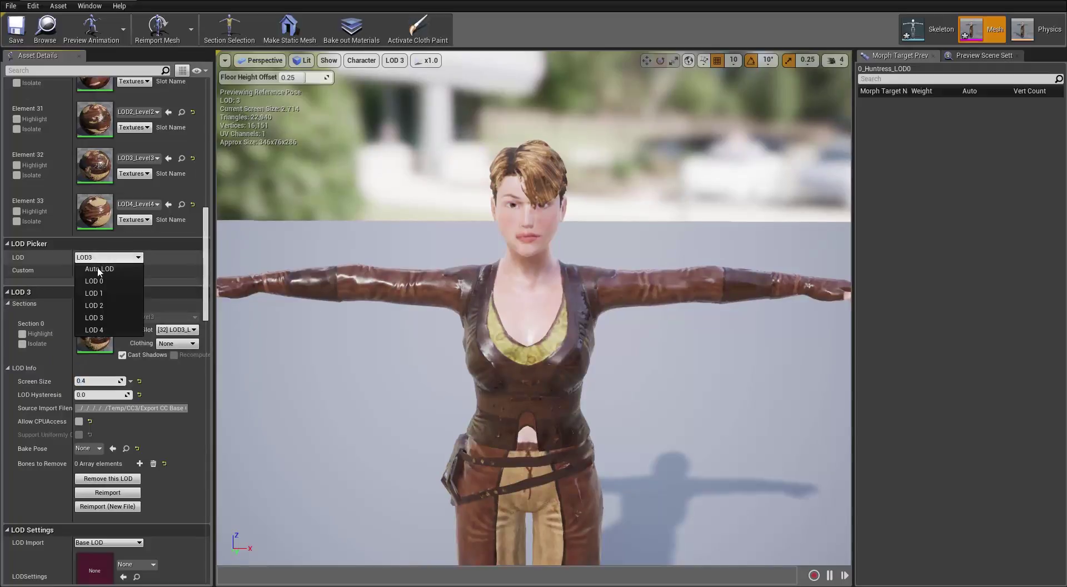
{"action": "left_click", "coordinate": [102, 331]}
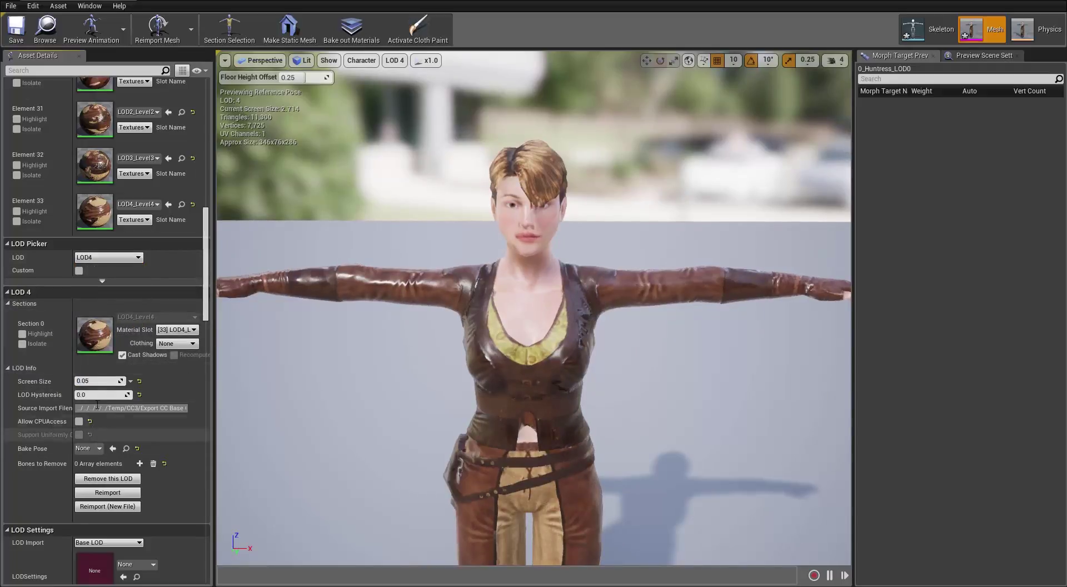
{"action": "left_click", "coordinate": [95, 381]}
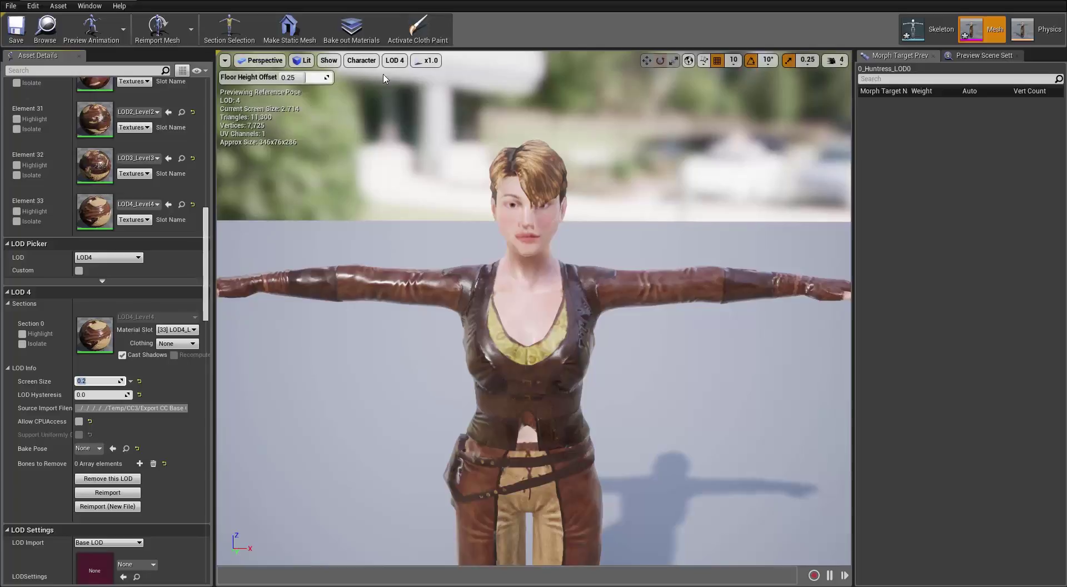
- Set the preview to LOD Auto and examine how the character changes at the LOD 0 to LOD 1 switching distance
{"action": "left_click", "coordinate": [401, 63]}
{"action": "left_click", "coordinate": [414, 80]}
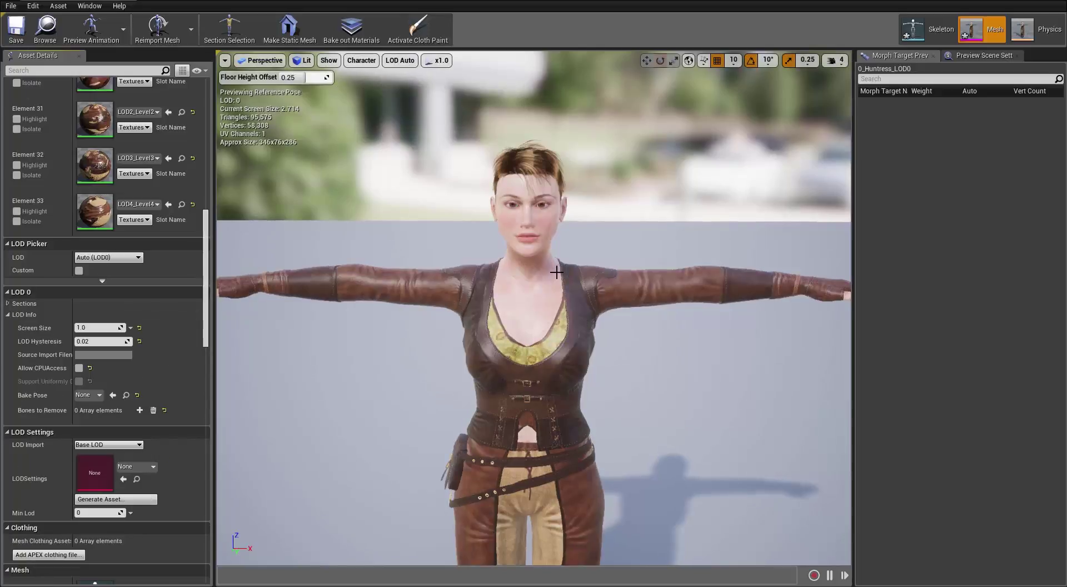
{"action": "scroll", "coordinate": [599, 277], "scroll_direction": "down", "scroll_amount": 8}
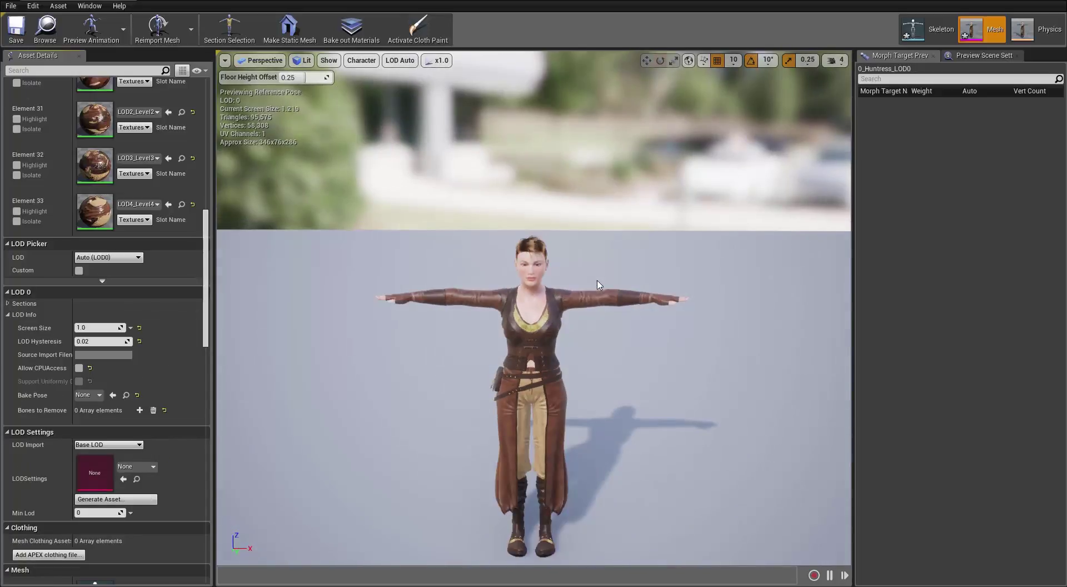
{"action": "scroll", "coordinate": [597, 286], "scroll_direction": "up", "scroll_amount": 3}
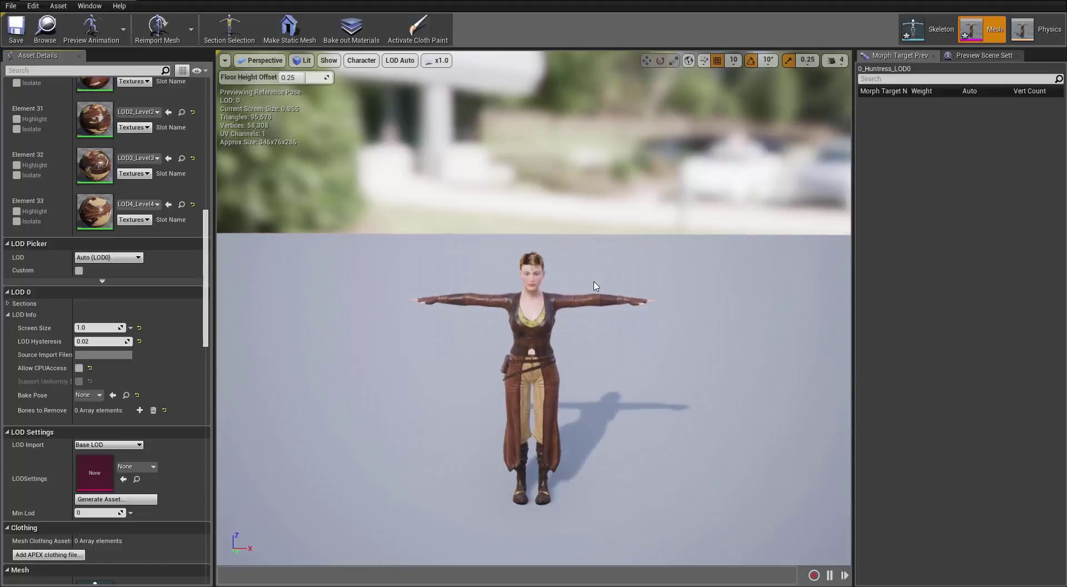
{"action": "scroll", "coordinate": [594, 287], "scroll_direction": "down", "scroll_amount": 2}
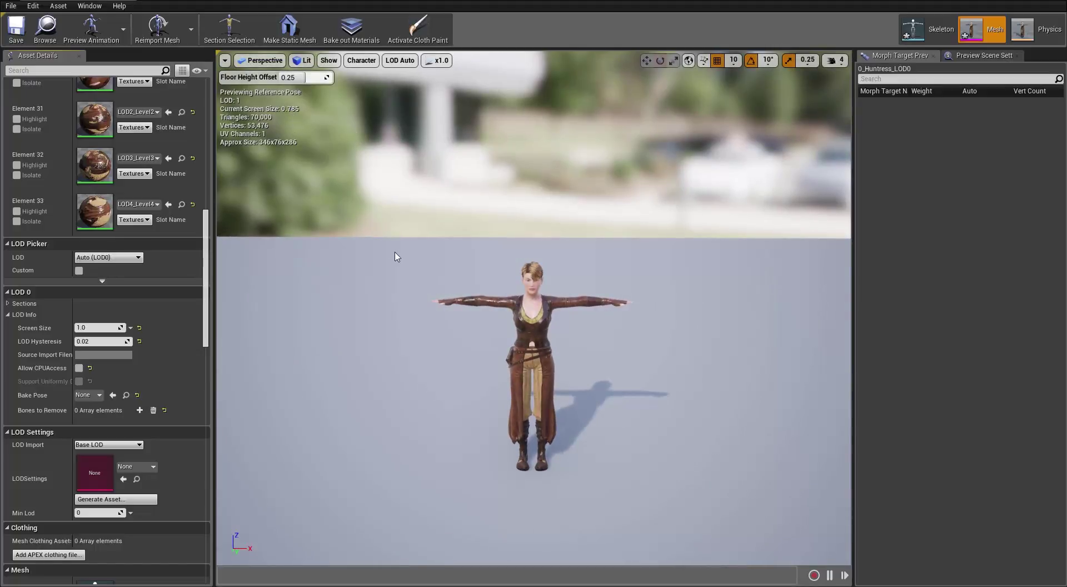
{"action": "scroll", "coordinate": [372, 214], "scroll_direction": "up", "scroll_amount": 1}
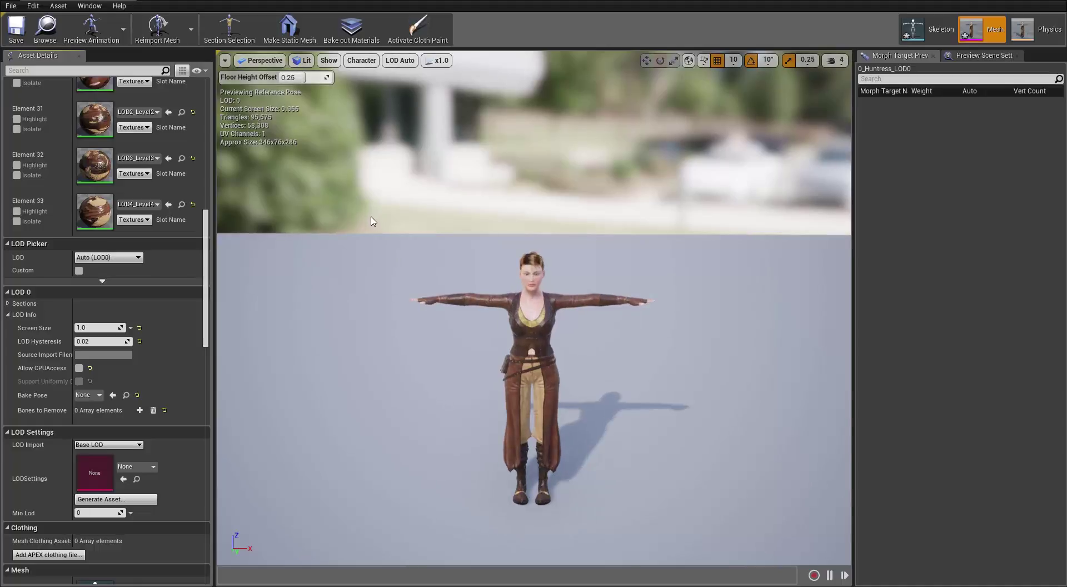
{"action": "scroll", "coordinate": [372, 221], "scroll_direction": "down", "scroll_amount": 1}
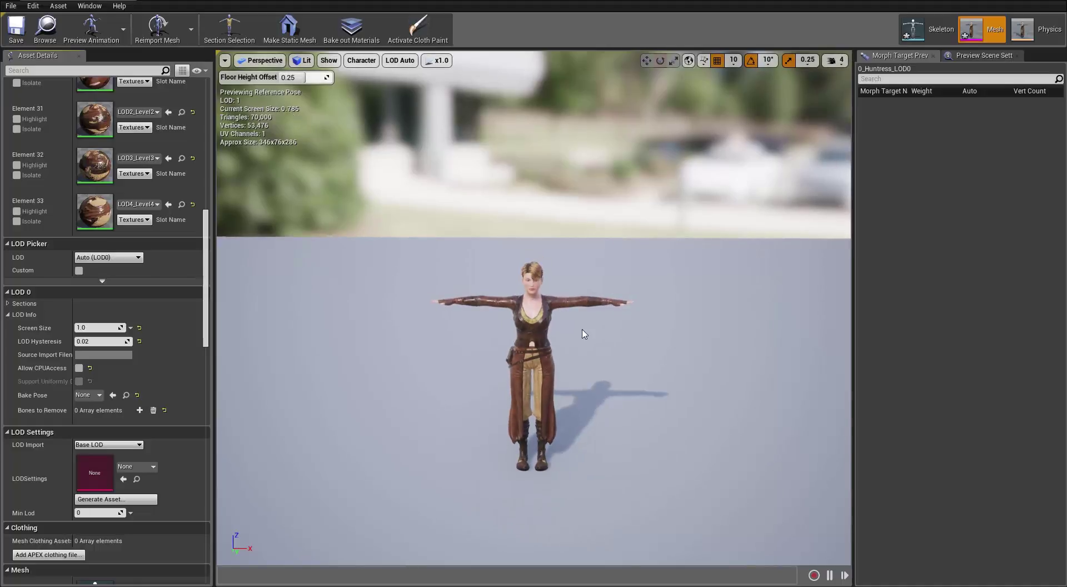
{"action": "scroll", "coordinate": [582, 334], "scroll_direction": "up", "scroll_amount": 1}
{"action": "scroll", "coordinate": [578, 333], "scroll_direction": "down", "scroll_amount": 1}
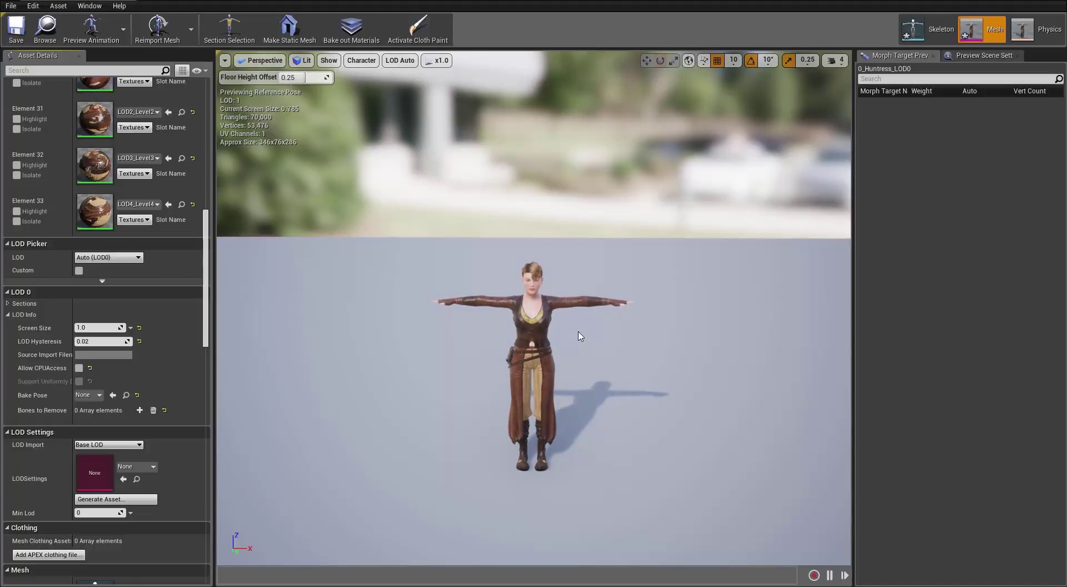
{"action": "scroll", "coordinate": [561, 341], "scroll_direction": "up", "scroll_amount": 1}
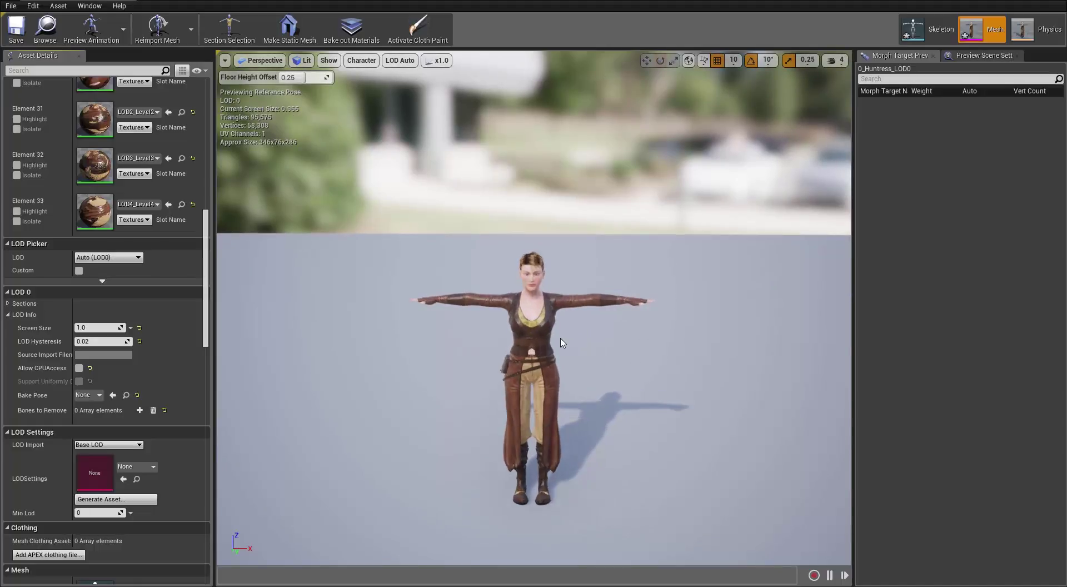
{"action": "scroll", "coordinate": [561, 341], "scroll_direction": "down", "scroll_amount": 1}
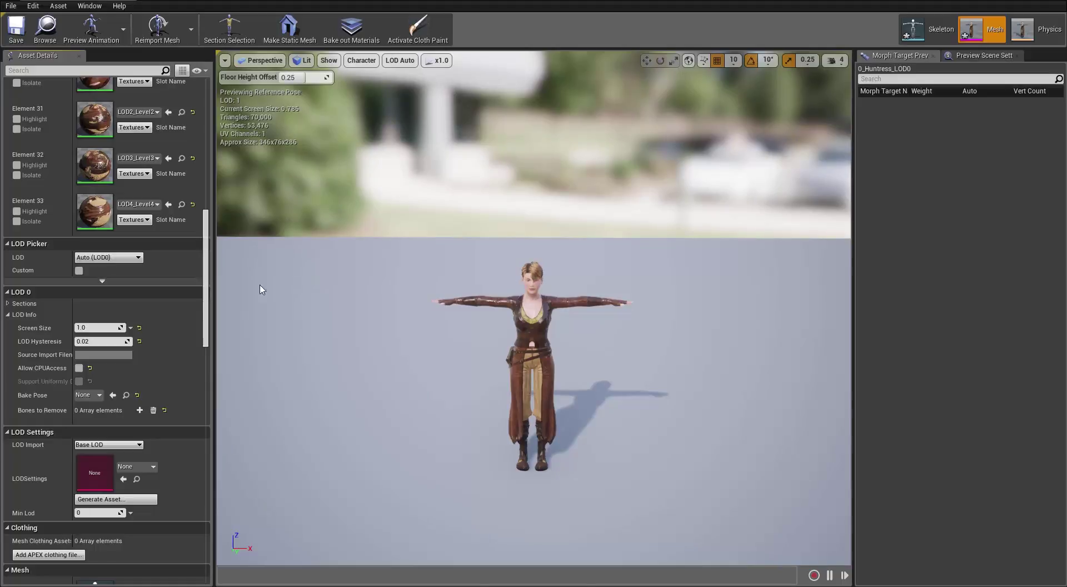
- Set the Screen Size of LOD 1 to 0.5 and of LOD 2 to 0.25 in their LOD Info
{"action": "left_click", "coordinate": [106, 257]}
{"action": "left_click", "coordinate": [101, 293]}
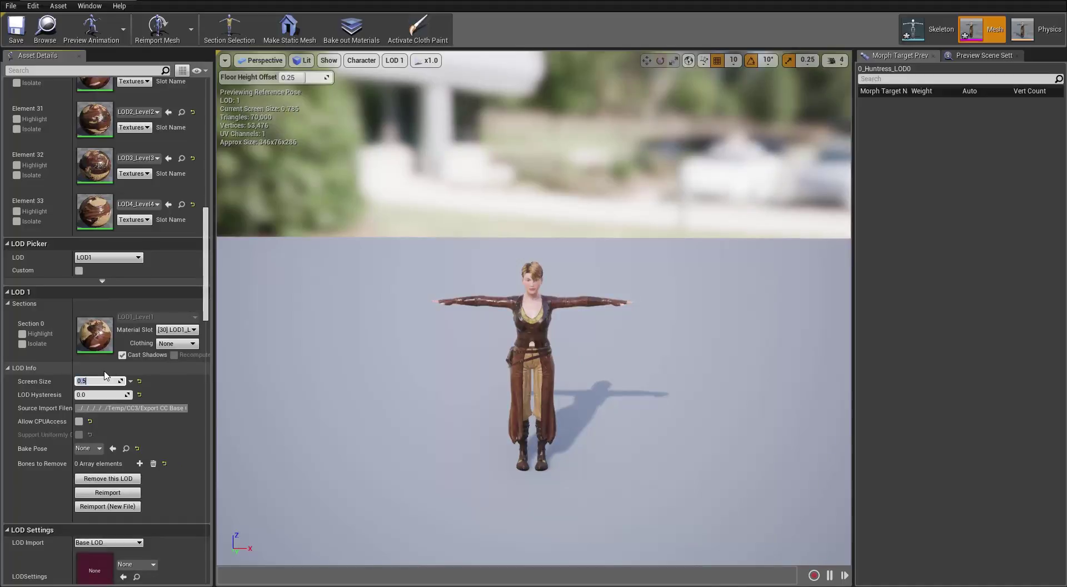
{"action": "left_click", "coordinate": [106, 257]}
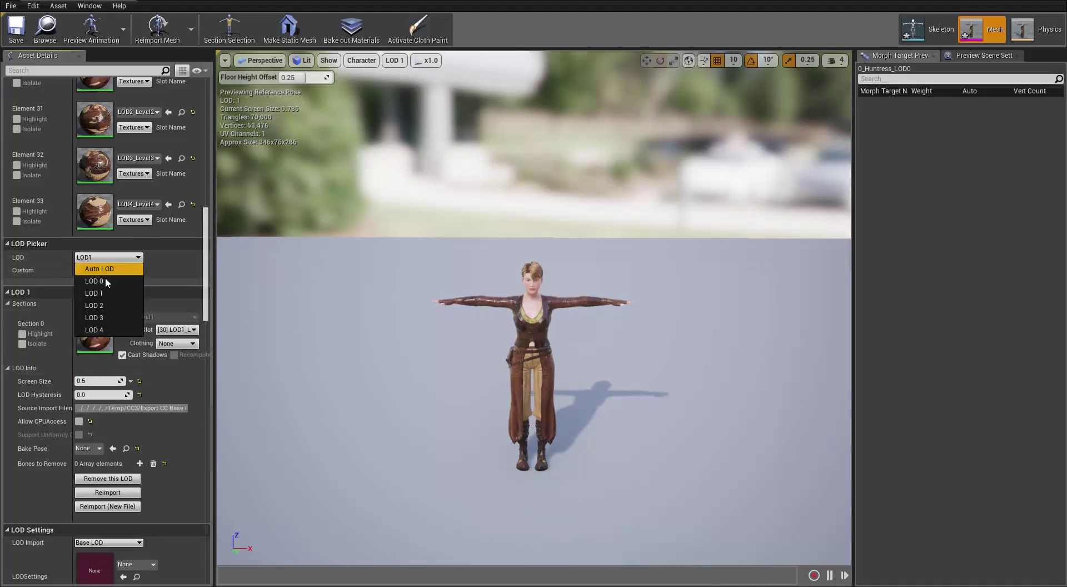
{"action": "left_click", "coordinate": [105, 305]}
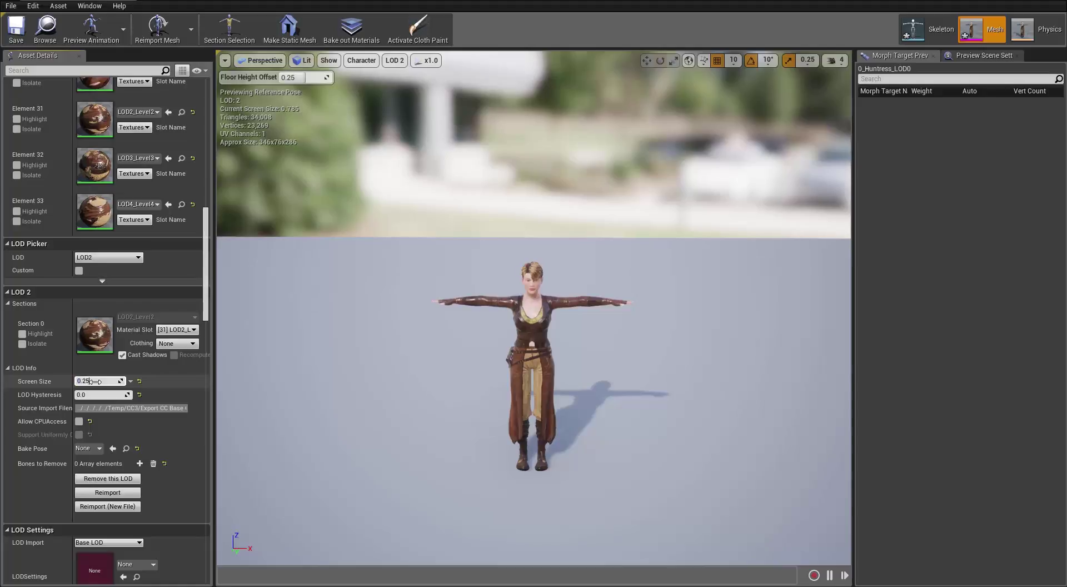
{"action": "left_click", "coordinate": [29, 244]}
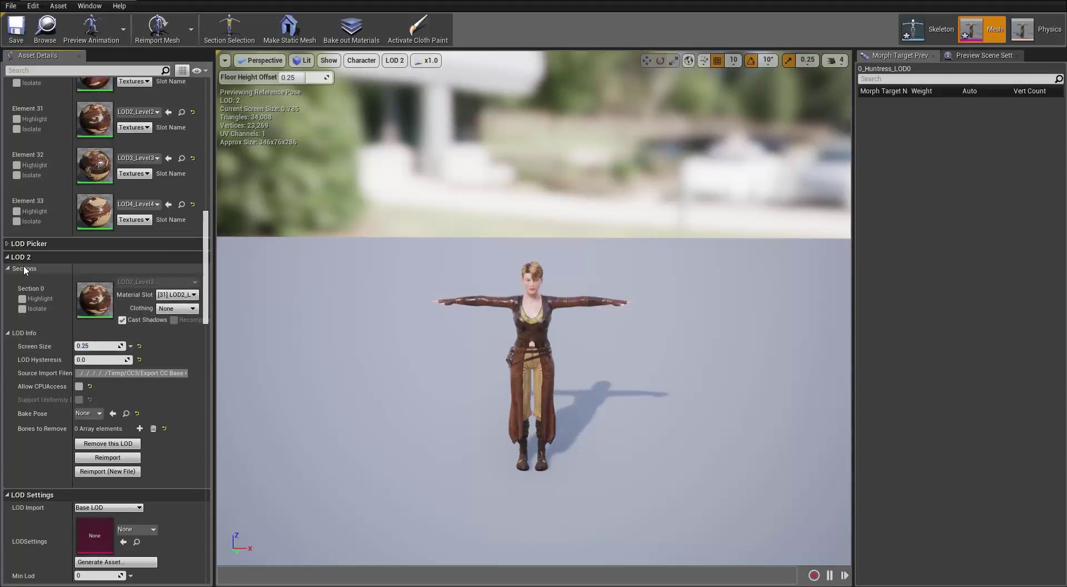
{"action": "left_click", "coordinate": [25, 244]}
- Set the Screen Size of LOD 3 to 0.15 and of LOD 4 to 0.05 in their LOD Info
{"action": "left_click", "coordinate": [112, 257]}
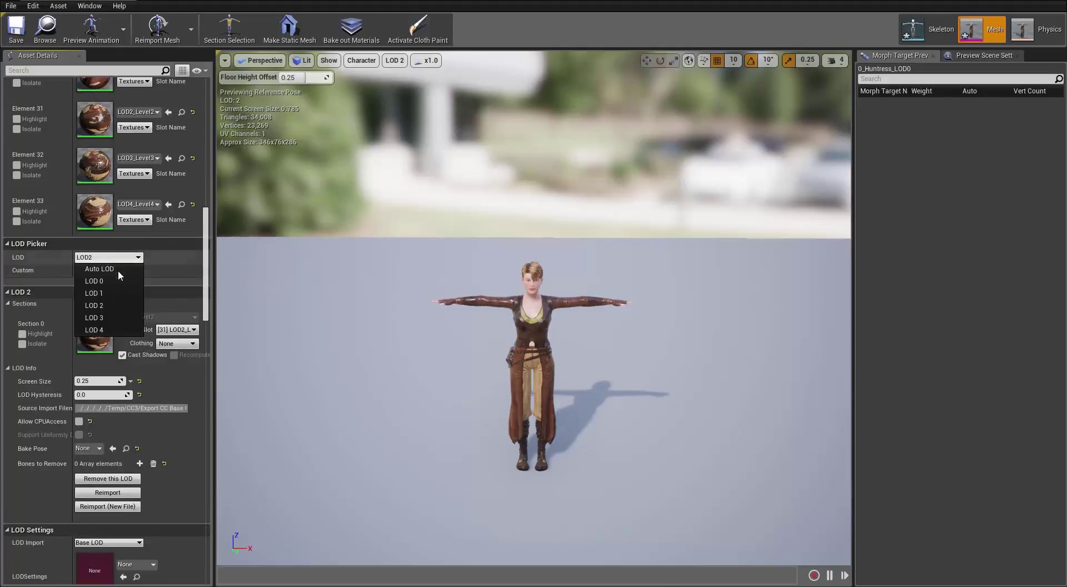
{"action": "left_click", "coordinate": [109, 317]}
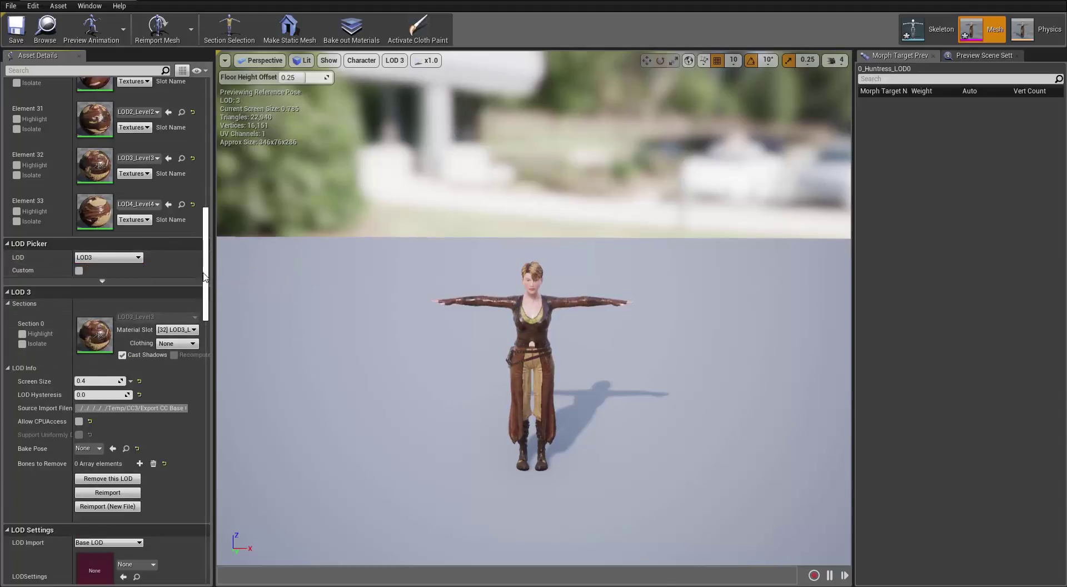
{"action": "scroll", "coordinate": [200, 283], "scroll_direction": "down", "scroll_amount": 5}
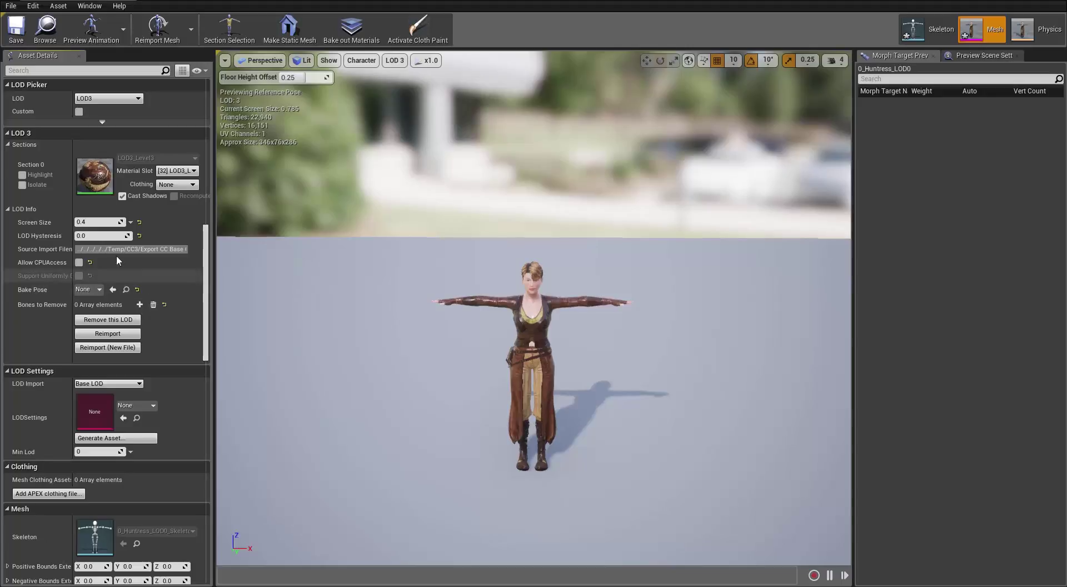
{"action": "left_click", "coordinate": [96, 222]}
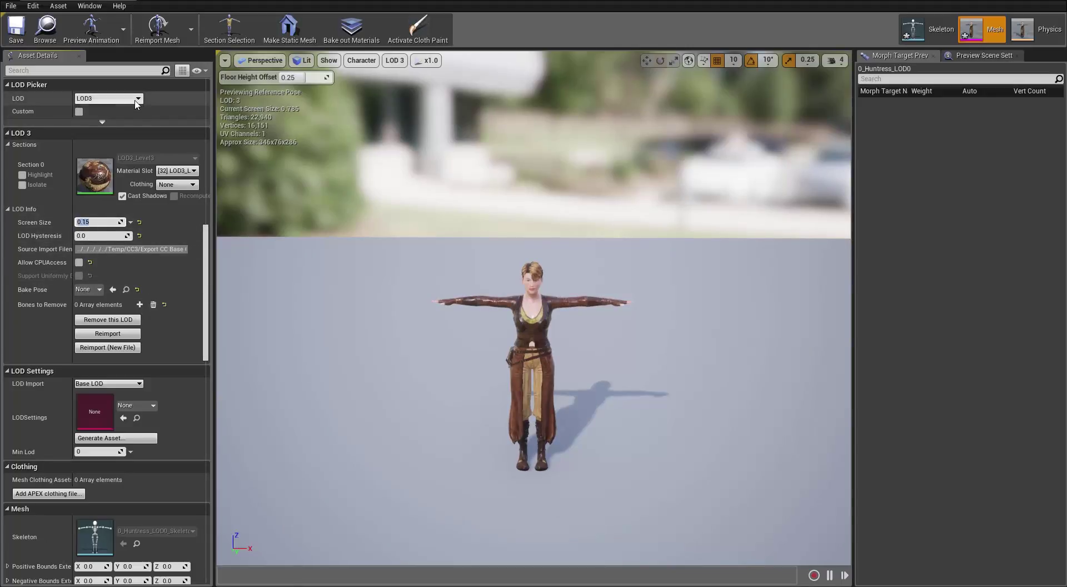
{"action": "left_click", "coordinate": [137, 99]}
{"action": "left_click", "coordinate": [102, 172]}
{"action": "left_click", "coordinate": [99, 221]}
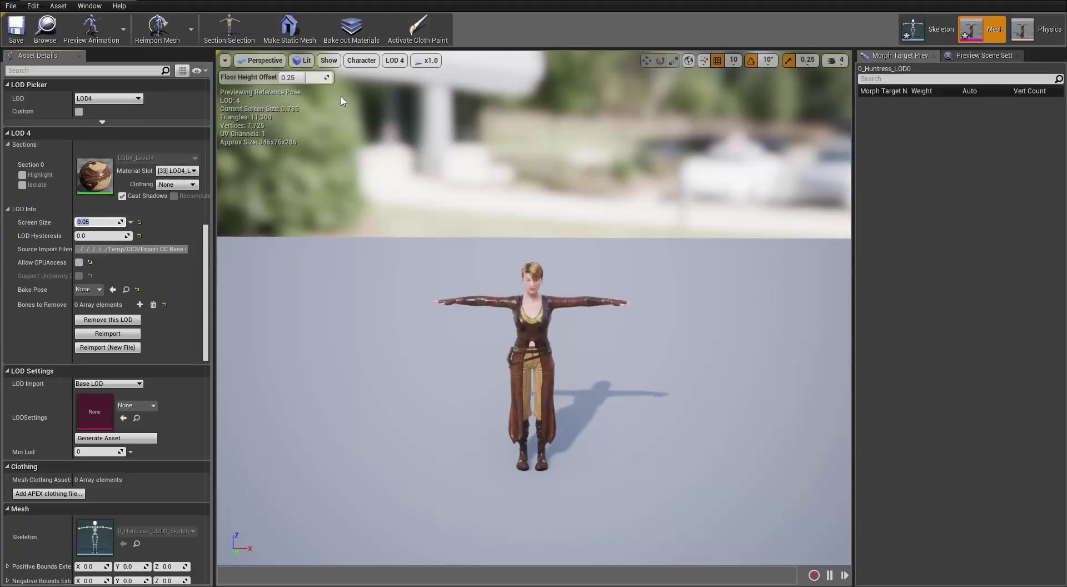
- Return the preview to LOD Auto and examine the character's LOD switching from close up to far away with the new screen sizes
{"action": "left_click", "coordinate": [395, 60]}
{"action": "left_click", "coordinate": [407, 83]}
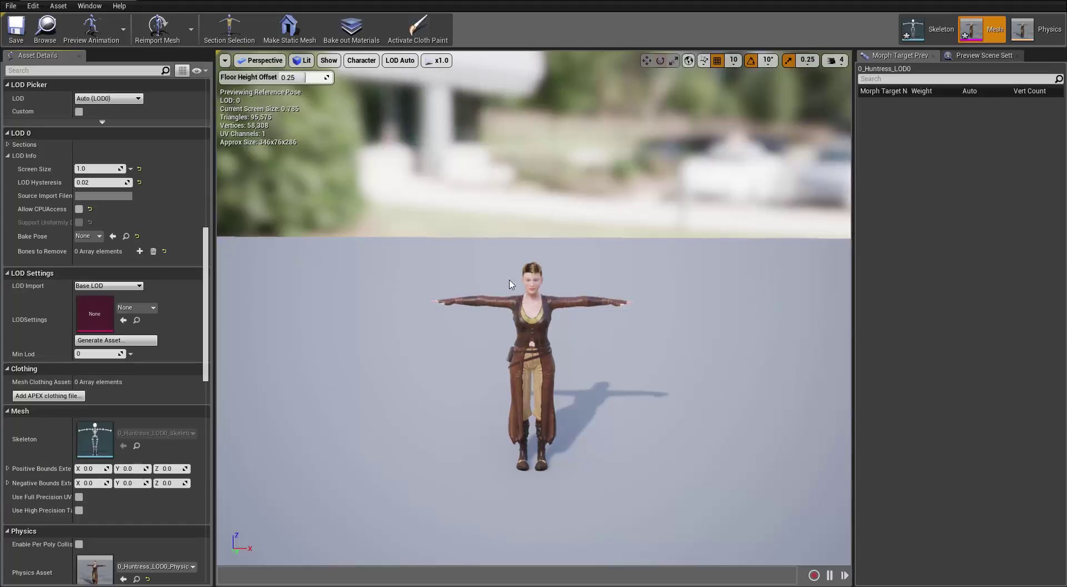
{"action": "scroll", "coordinate": [591, 358], "scroll_direction": "up", "scroll_amount": 5}
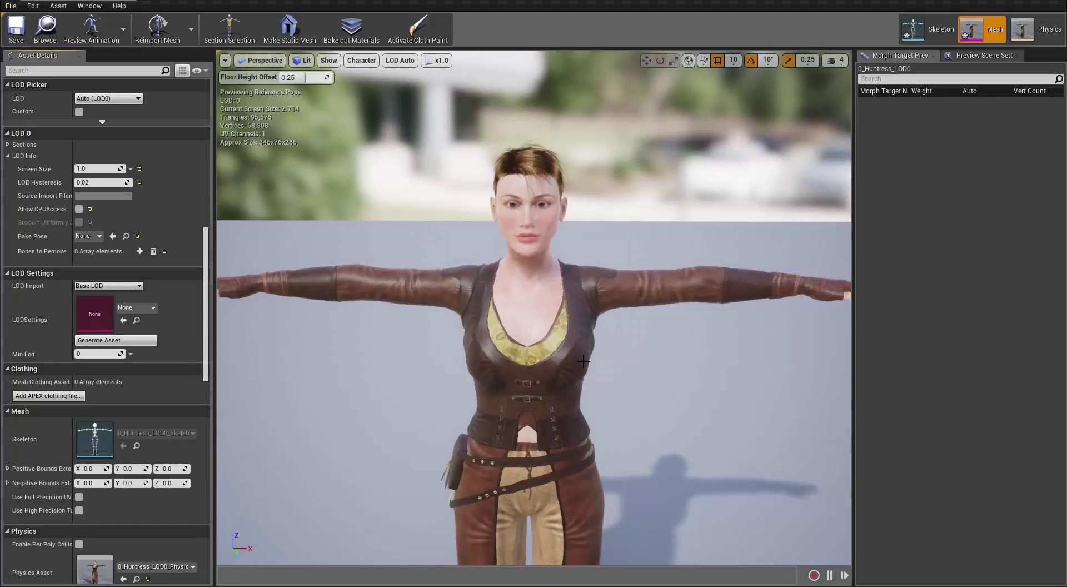
{"action": "scroll", "coordinate": [578, 365], "scroll_direction": "down", "scroll_amount": 3}
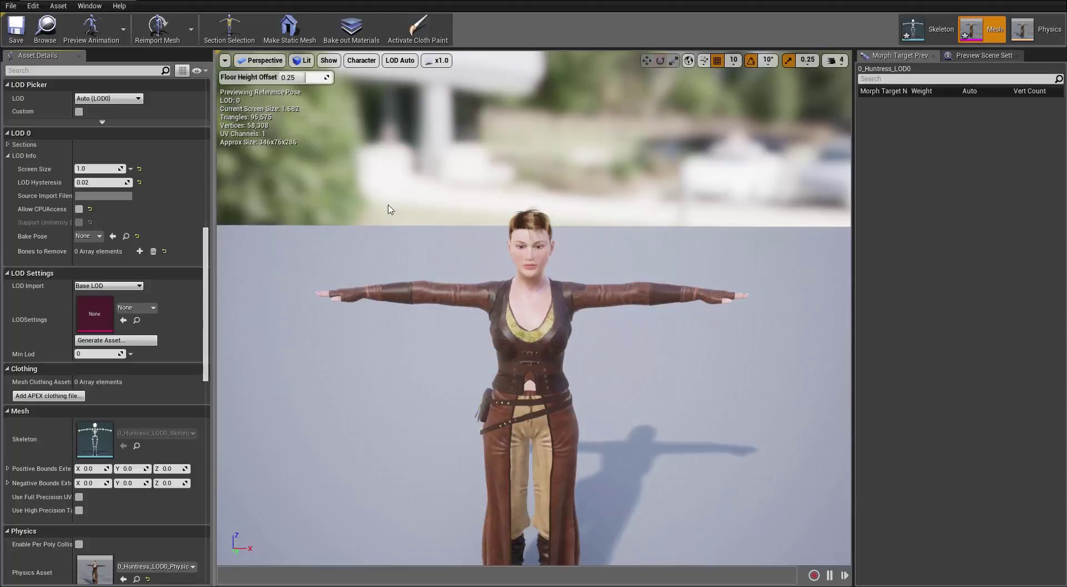
{"action": "scroll", "coordinate": [599, 328], "scroll_direction": "down", "scroll_amount": 6}
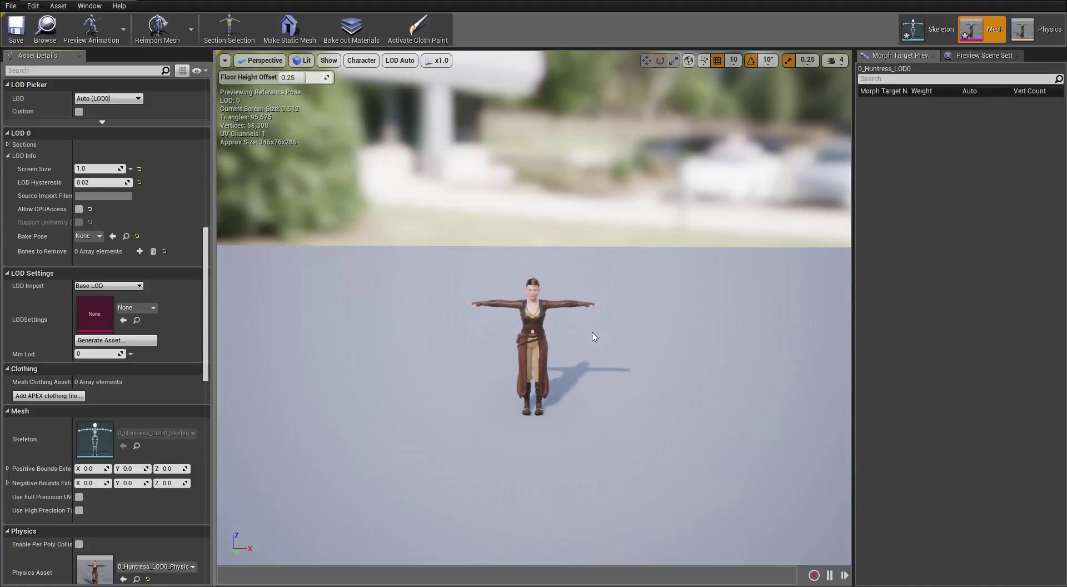
{"action": "scroll", "coordinate": [592, 337], "scroll_direction": "down", "scroll_amount": 2}
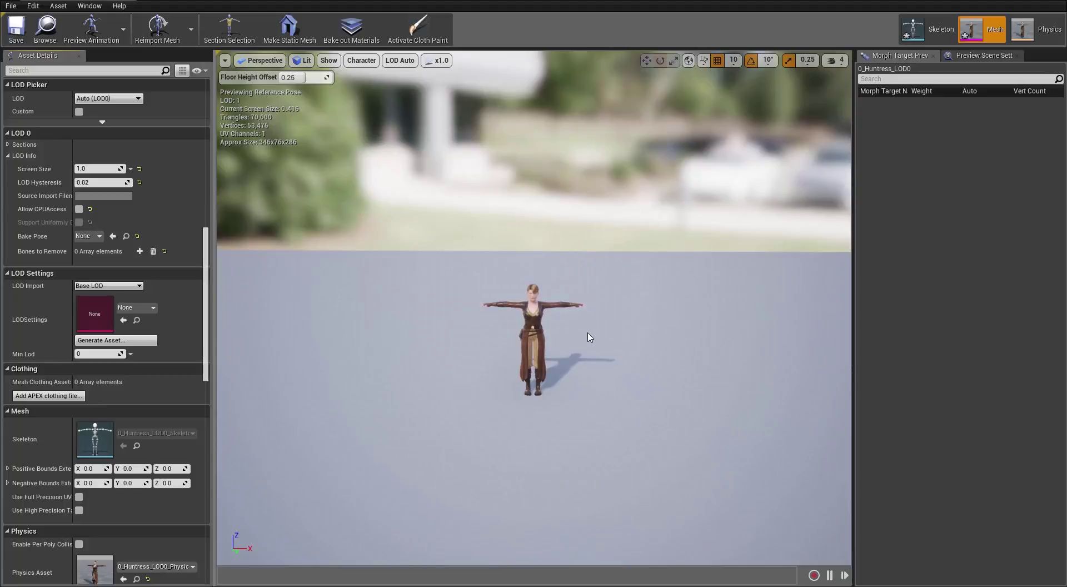
{"action": "scroll", "coordinate": [589, 338], "scroll_direction": "down", "scroll_amount": 4}
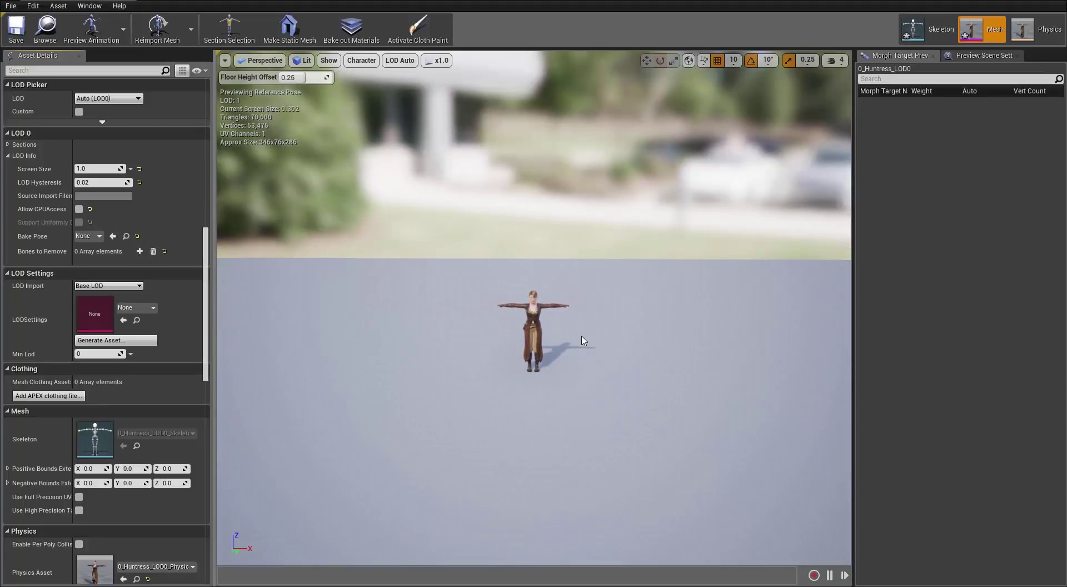
{"action": "scroll", "coordinate": [583, 340], "scroll_direction": "up", "scroll_amount": 10}
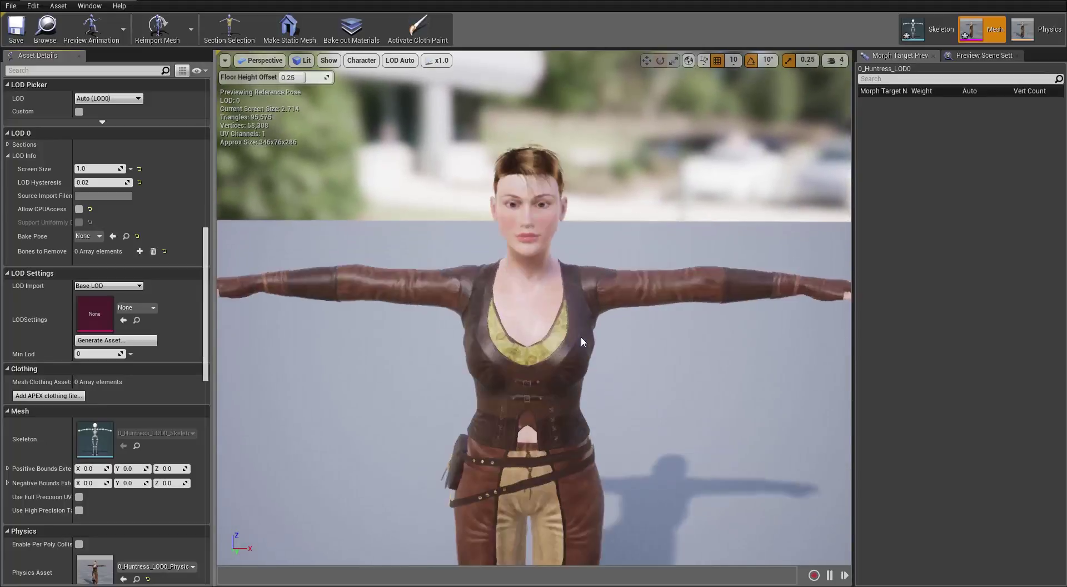
{"action": "scroll", "coordinate": [581, 337], "scroll_direction": "down", "scroll_amount": 8}
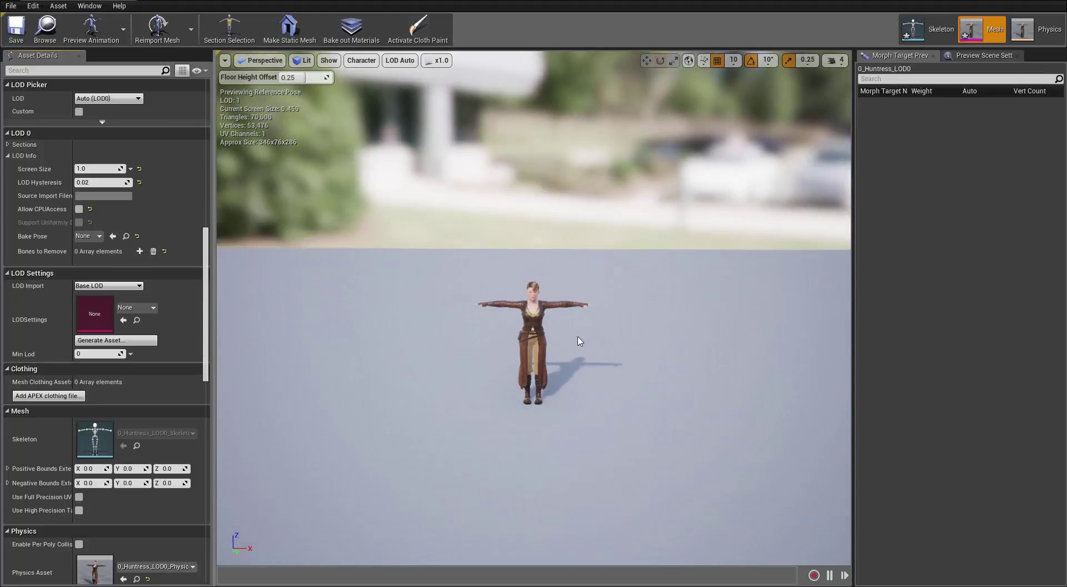
{"action": "scroll", "coordinate": [580, 341], "scroll_direction": "up", "scroll_amount": 1}
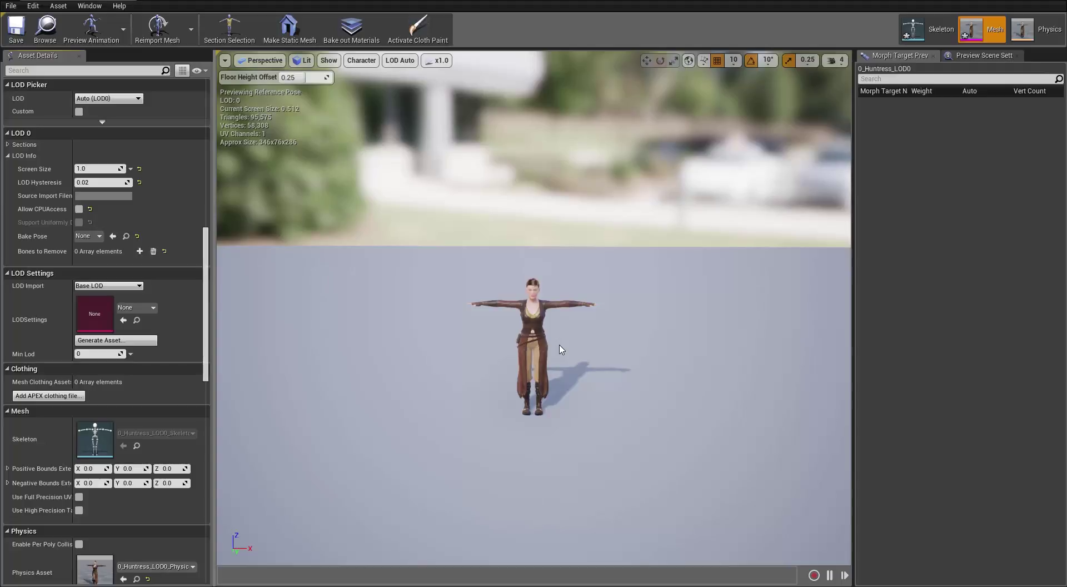
{"action": "scroll", "coordinate": [409, 519], "scroll_direction": "up", "scroll_amount": 5}
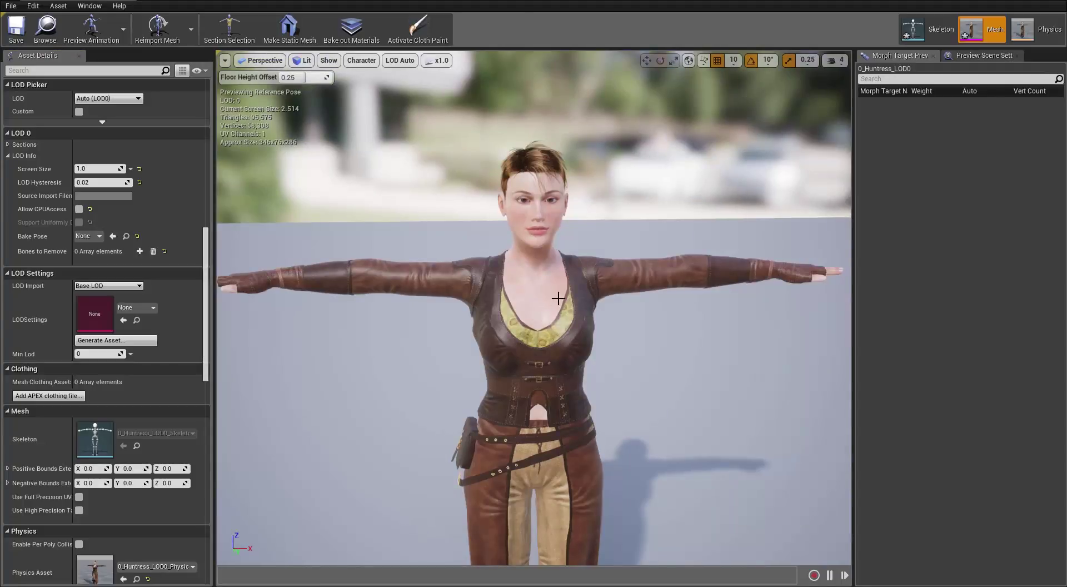
{"action": "left_click_drag", "start_coordinate": [575, 244], "coordinate": [579, 444]}
{"action": "left_click_drag", "start_coordinate": [578, 290], "coordinate": [584, 322]}
{"action": "left_click_drag", "start_coordinate": [534, 389], "coordinate": [537, 106]}
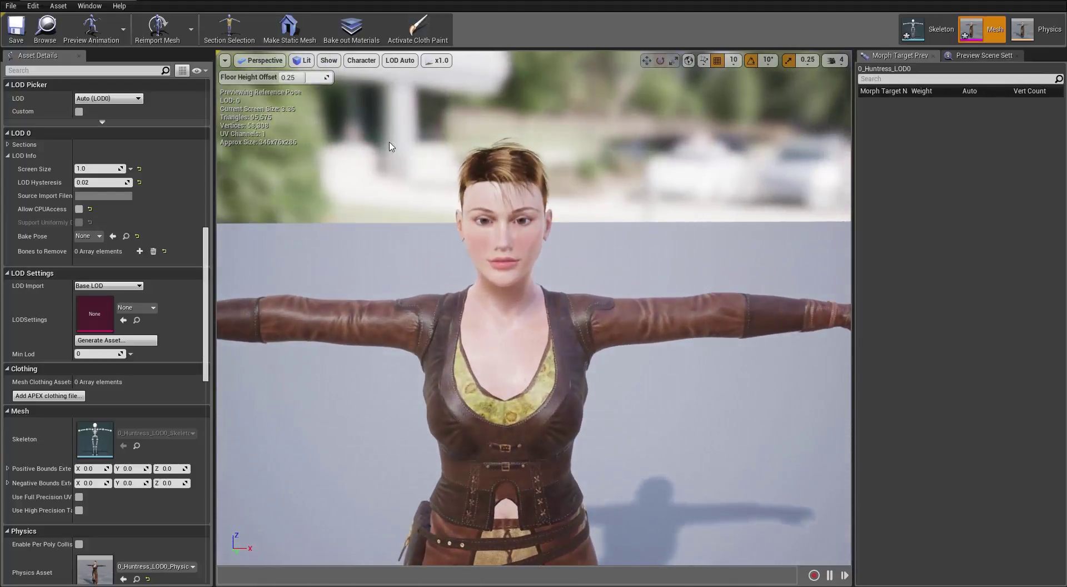
- Preview LOD 0, LOD 1, LOD 2 and LOD 3 in turn to compare the character's look up close
{"action": "left_click", "coordinate": [398, 62]}
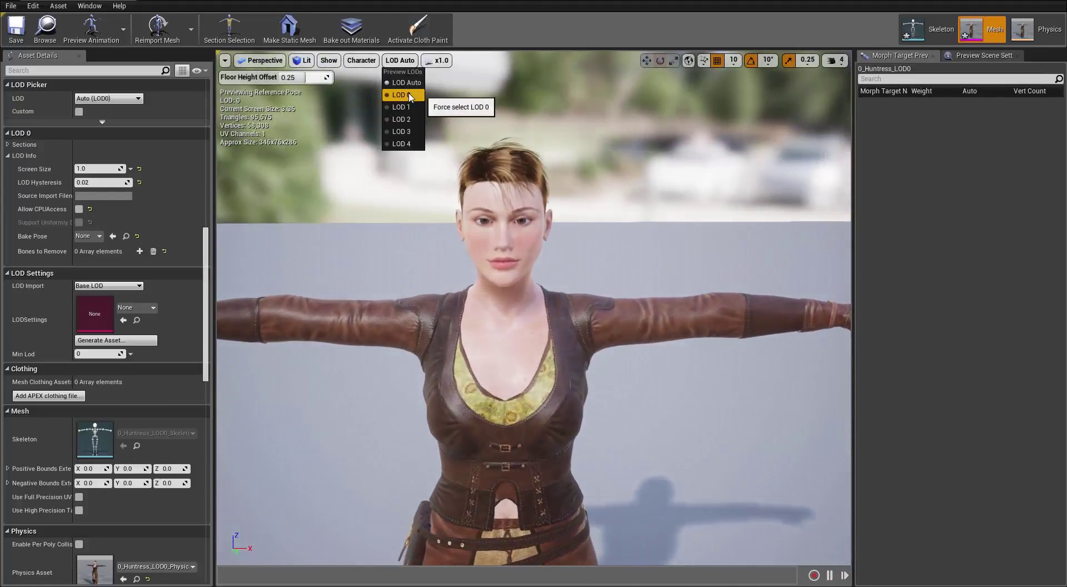
{"action": "left_click", "coordinate": [401, 94]}
{"action": "left_click", "coordinate": [394, 60]}
{"action": "left_click", "coordinate": [408, 107]}
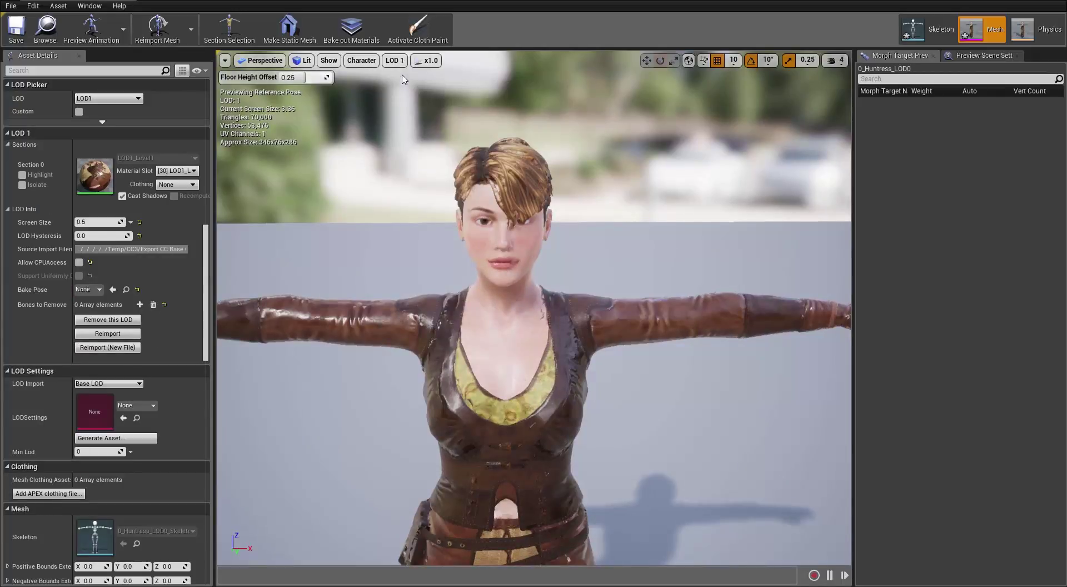
{"action": "left_click", "coordinate": [394, 60]}
{"action": "left_click", "coordinate": [402, 119]}
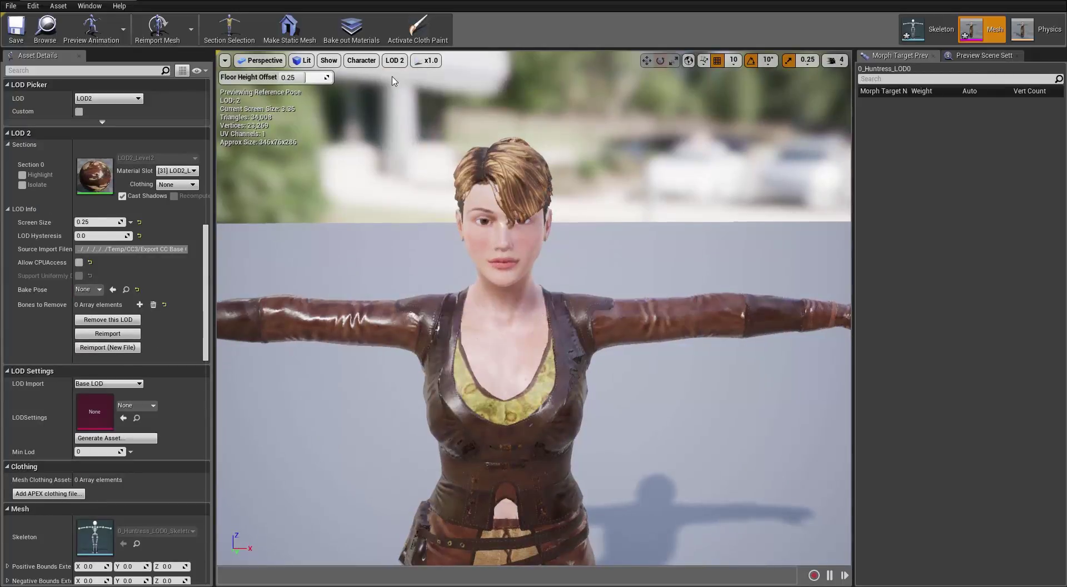
{"action": "left_click", "coordinate": [394, 60]}
{"action": "left_click", "coordinate": [402, 131]}
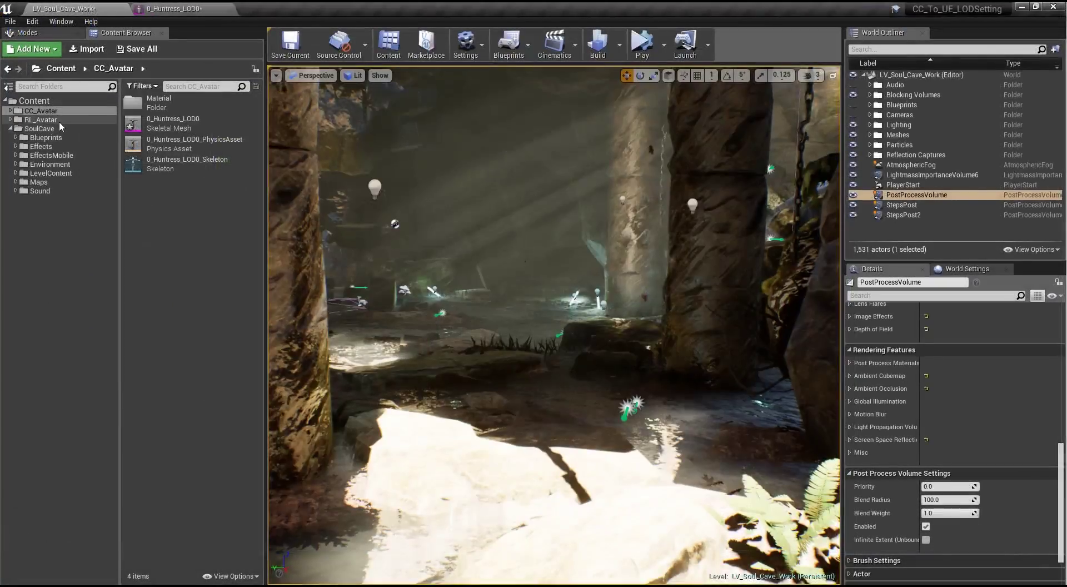
- Place the Huntress_Motion animation sequence from the RL_Avatar folder on the sunlit rock in the cave level
{"action": "left_click", "coordinate": [58, 120]}
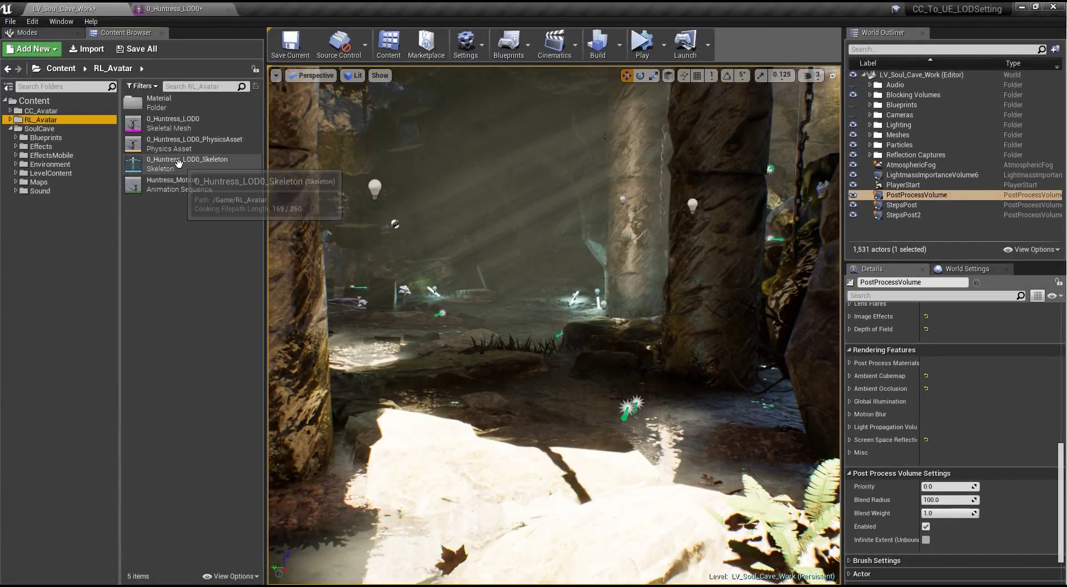
{"action": "left_click", "coordinate": [164, 183]}
{"action": "left_click_drag", "start_coordinate": [406, 311], "coordinate": [621, 458]}
- Rotate the placed Huntress_Motion actor about -98° around its vertical axis and scale it up uniformly to roughly twice or more its size
{"action": "key", "text": "e"}
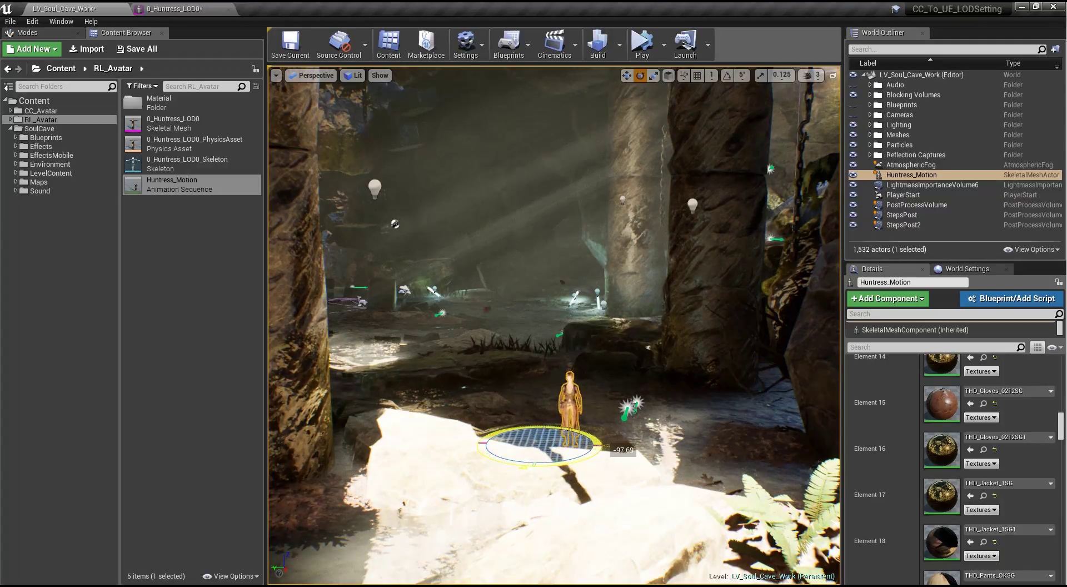
{"action": "key", "text": "r"}
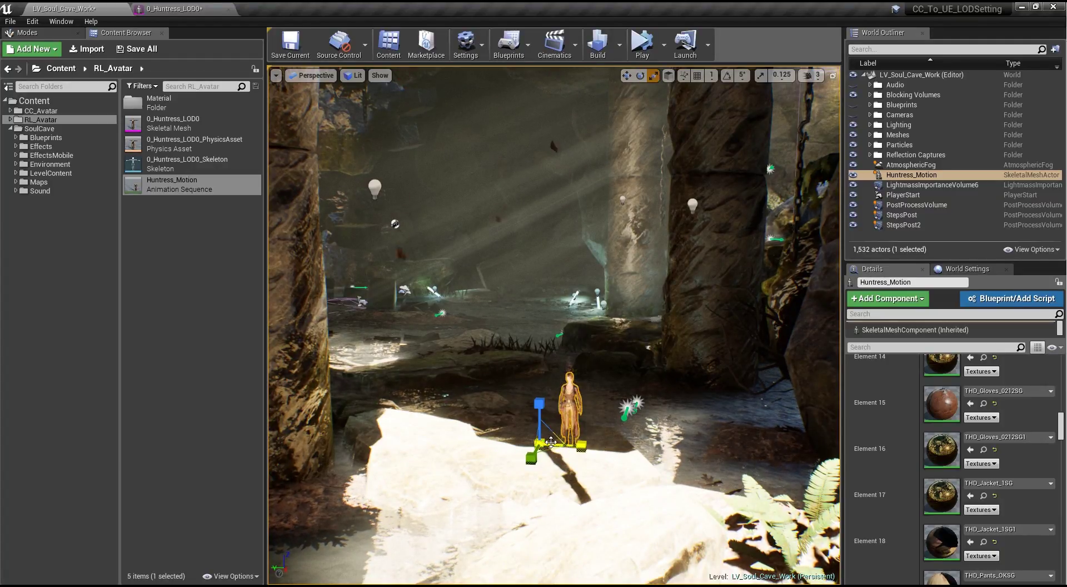
{"action": "left_click_drag", "start_coordinate": [539, 443], "coordinate": [608, 384]}
{"action": "key", "text": "w"}
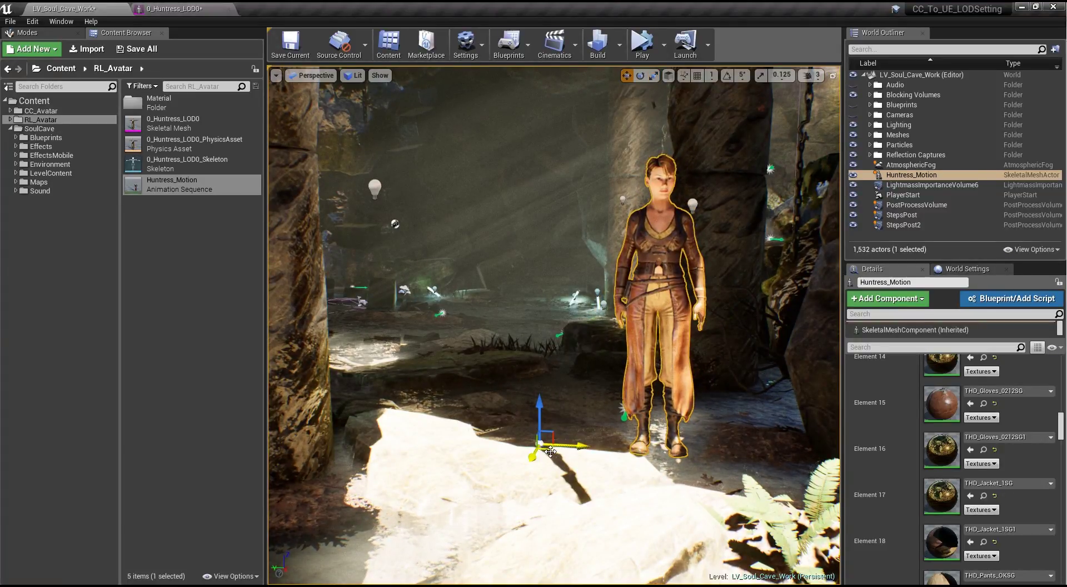
- Move the Huntress_Motion actor sideways to the middle of the sunlit rock and disable the PostProcessVolume
{"action": "left_click_drag", "start_coordinate": [550, 451], "coordinate": [414, 460]}
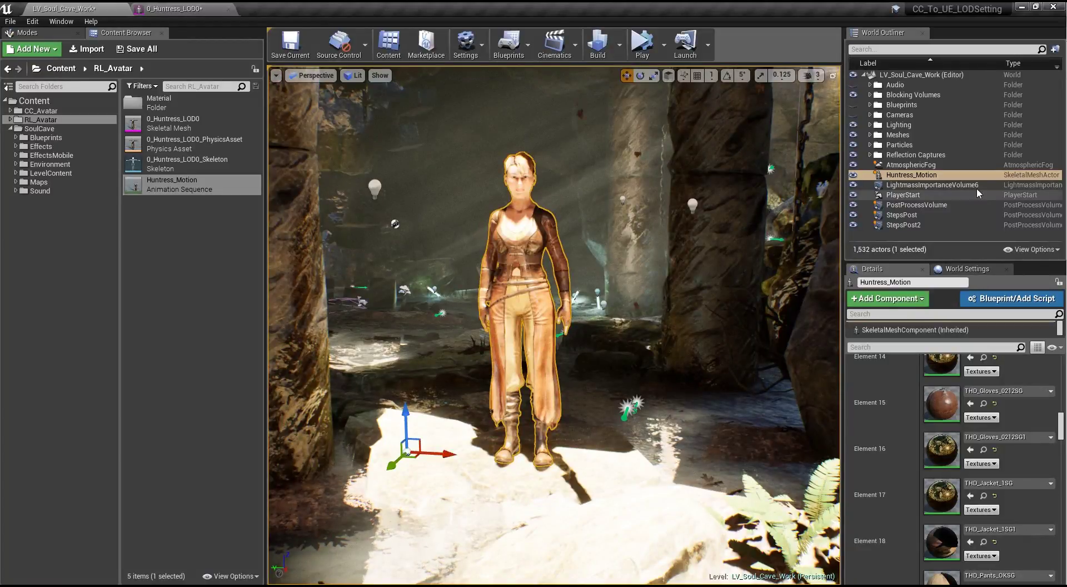
{"action": "left_click", "coordinate": [889, 204]}
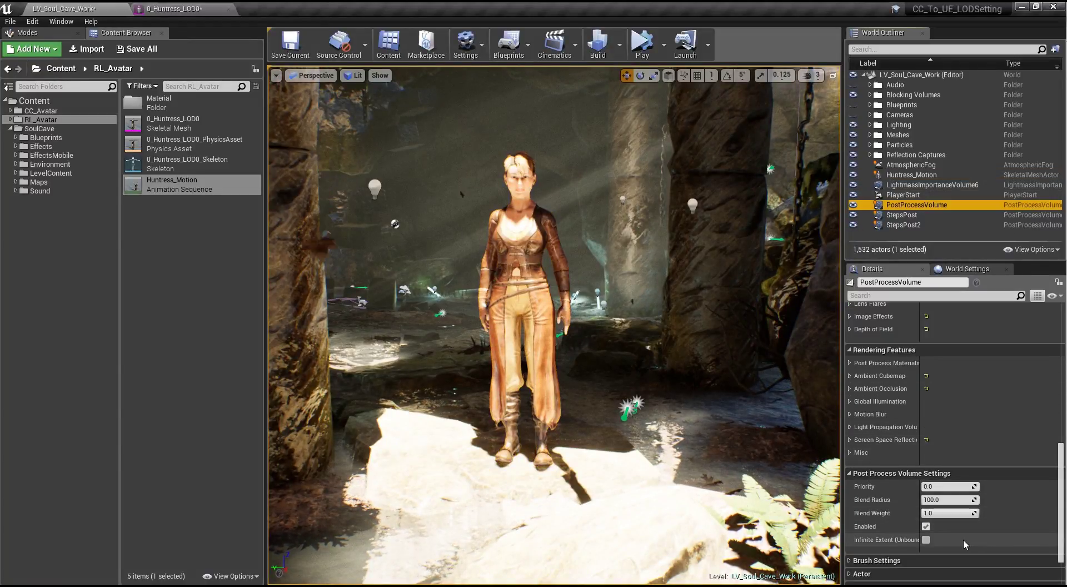
{"action": "left_click", "coordinate": [926, 526]}
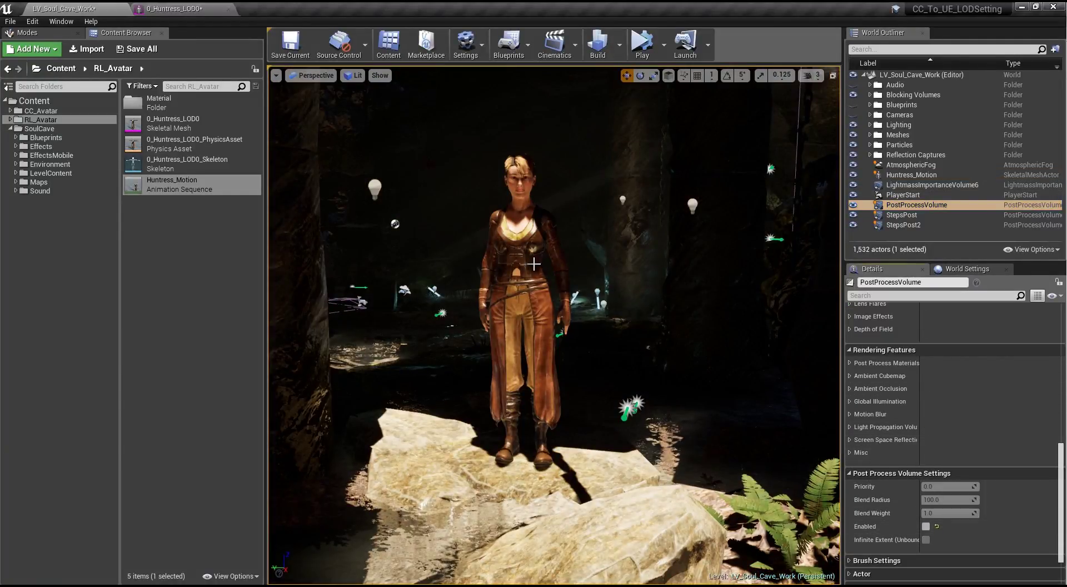
- Select the Huntress_Motion actor again and nudge it slightly forward on the rock
{"action": "left_click", "coordinate": [911, 174]}
{"action": "left_click_drag", "start_coordinate": [391, 460], "coordinate": [450, 459]}
{"action": "right_click_drag", "start_coordinate": [591, 412], "coordinate": [596, 412], "text": "alt"}
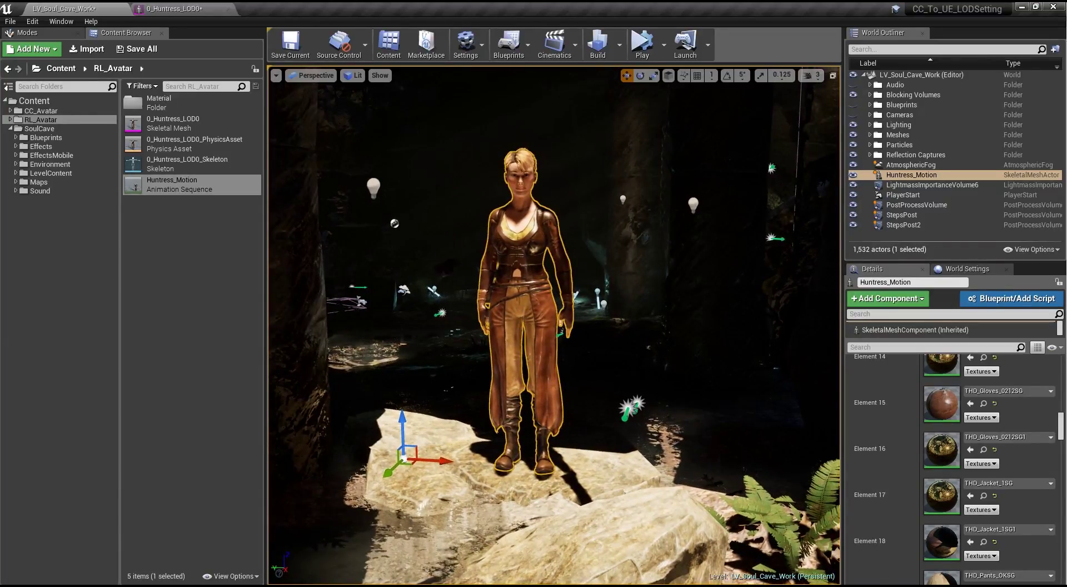
- Frame the character and the surrounding rocks from farther back and start simulating the level
{"action": "right_click_drag", "start_coordinate": [596, 412], "coordinate": [564, 422], "text": "alt"}
{"action": "left_click_drag", "start_coordinate": [588, 406], "coordinate": [588, 394]}
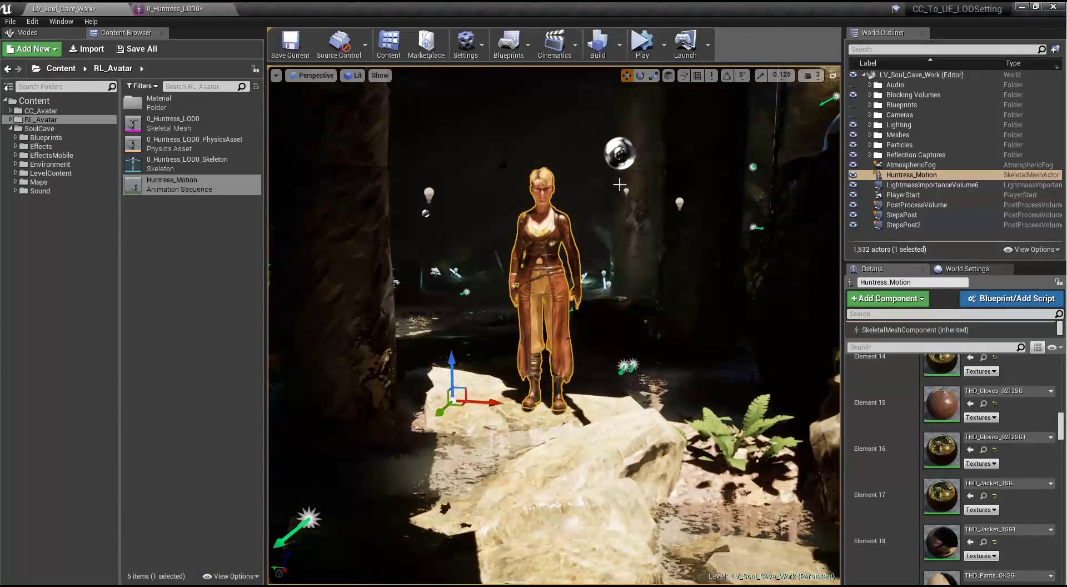
{"action": "left_click", "coordinate": [663, 45]}
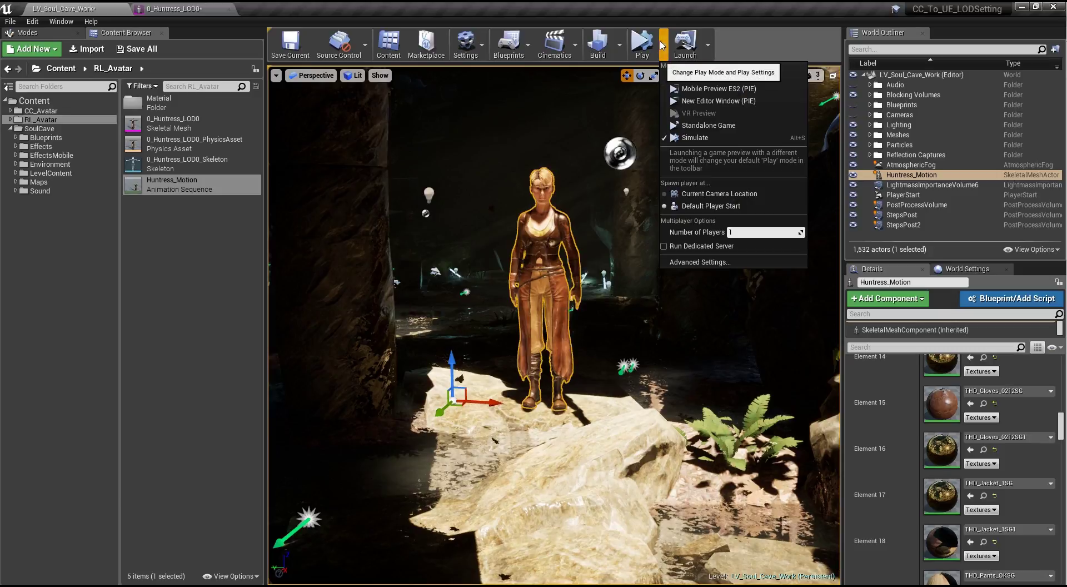
{"action": "left_click", "coordinate": [695, 139]}
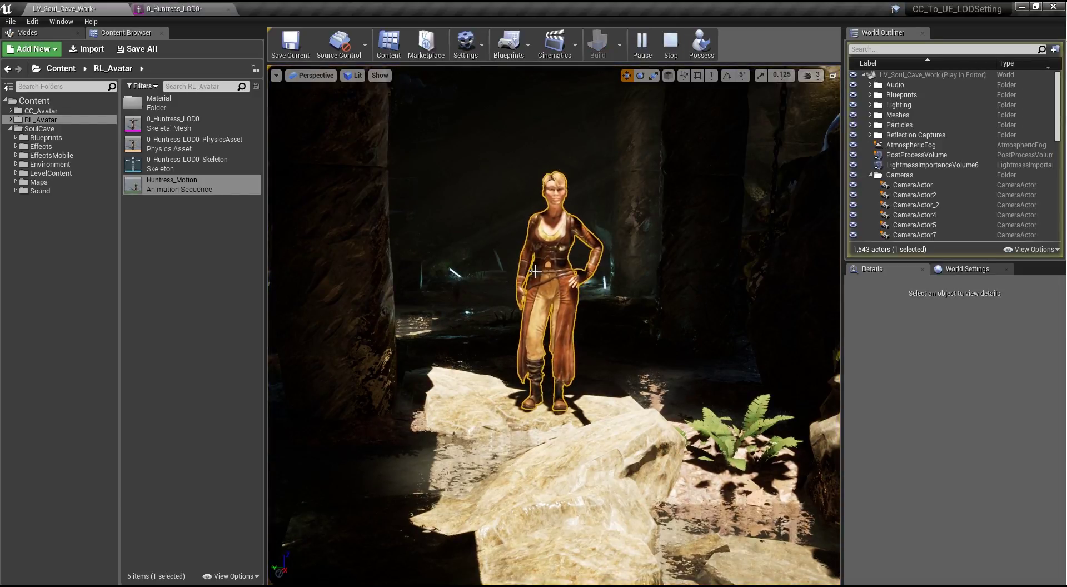
- Examine the animated character in the running simulation from close up and from farther away to check its LOD switching
{"action": "right_click_drag", "start_coordinate": [536, 271], "coordinate": [530, 331]}
{"action": "key", "text": "w"}
{"action": "key", "text": "e"}
{"action": "key", "text": "s"}
{"action": "key", "text": "w"}
{"action": "key", "text": "s"}
{"action": "key", "text": "s"}
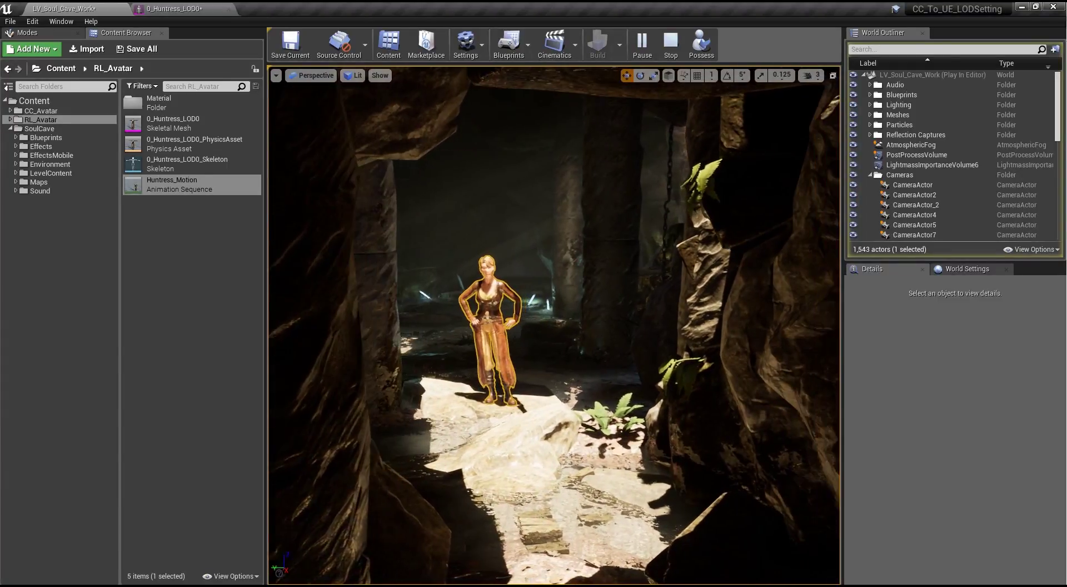